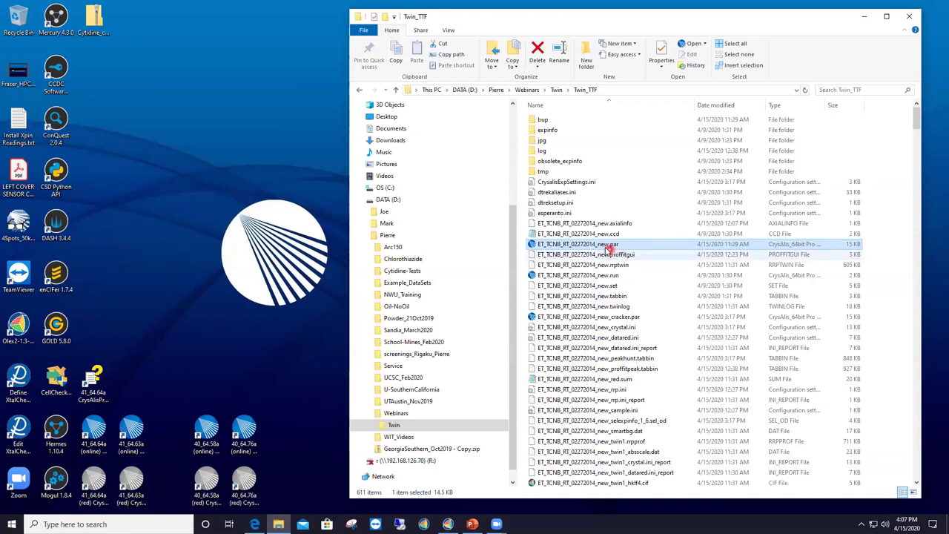
# Step: Open the ET_TCNB_RT_02272014_new.par experiment from the Twin_TTF folder in CrysAlisPro
pyautogui.doubleClick(606, 245)
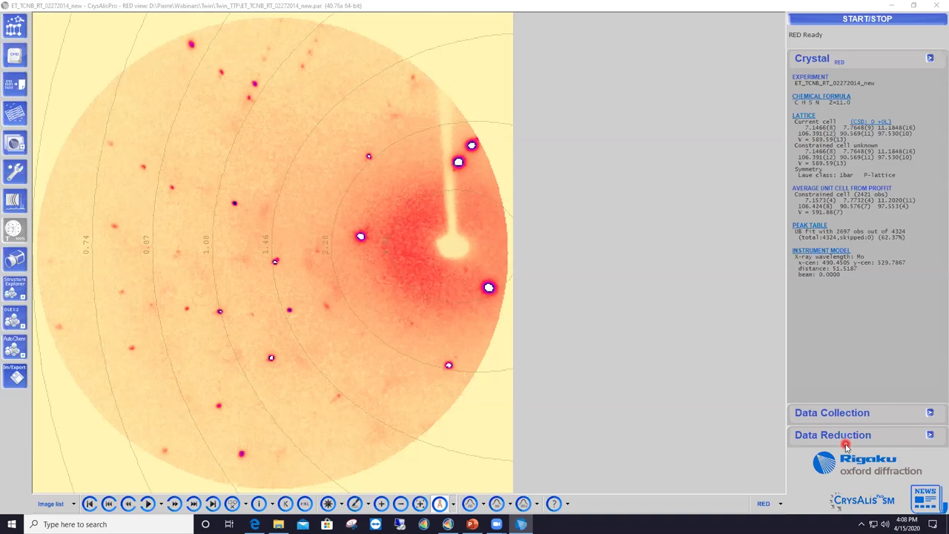
pyautogui.click(16, 26)
pyautogui.click(383, 505)
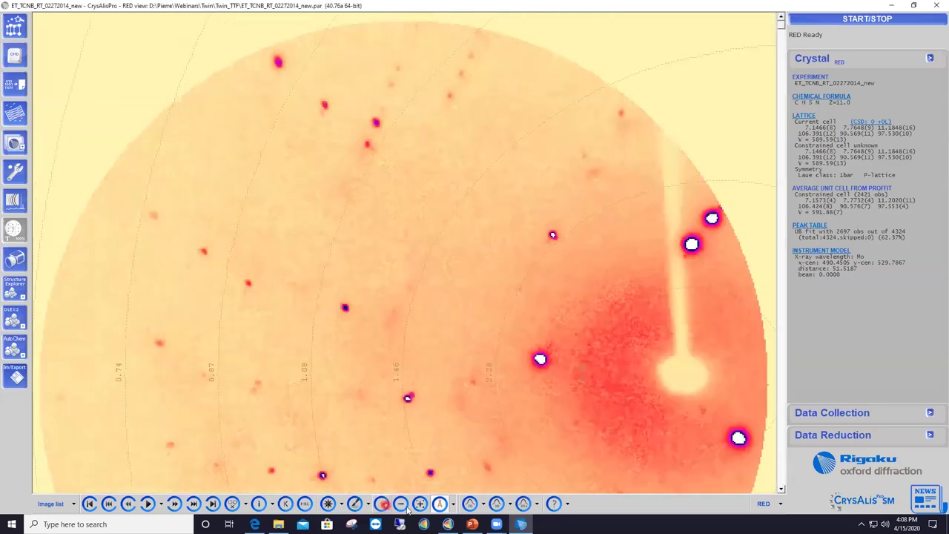
pyautogui.click(401, 505)
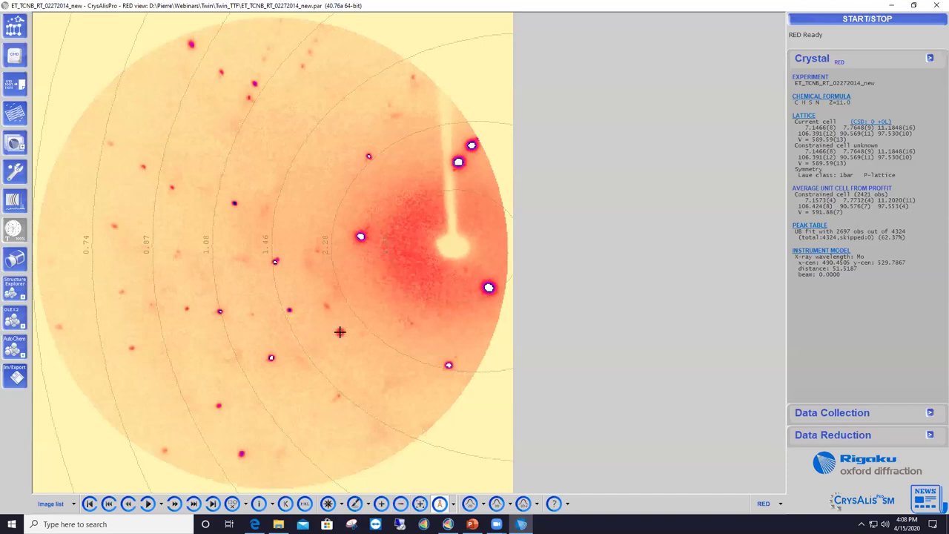
# Step: Try intensity display Level 7 (16k) on the diffraction image, and return to Level 4 (2k)
pyautogui.click(342, 505)
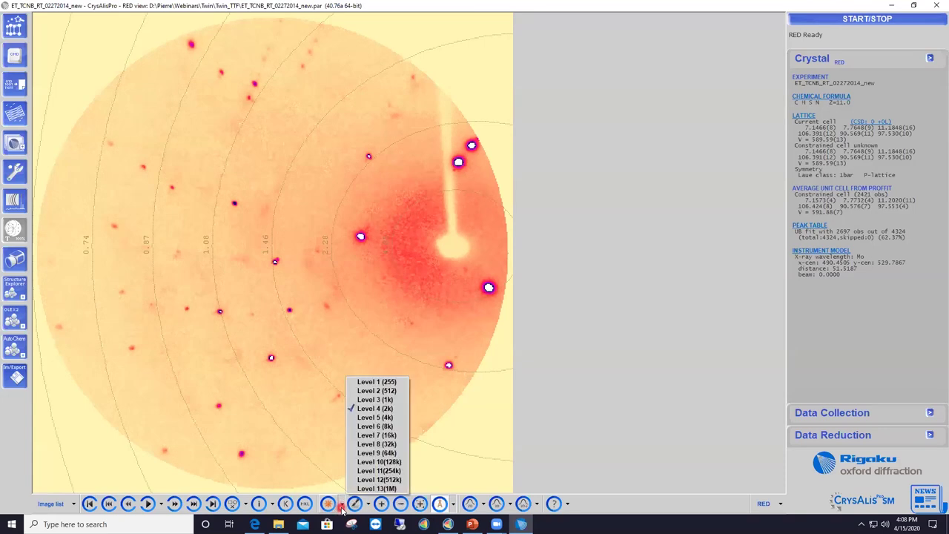
pyautogui.click(360, 435)
pyautogui.click(341, 505)
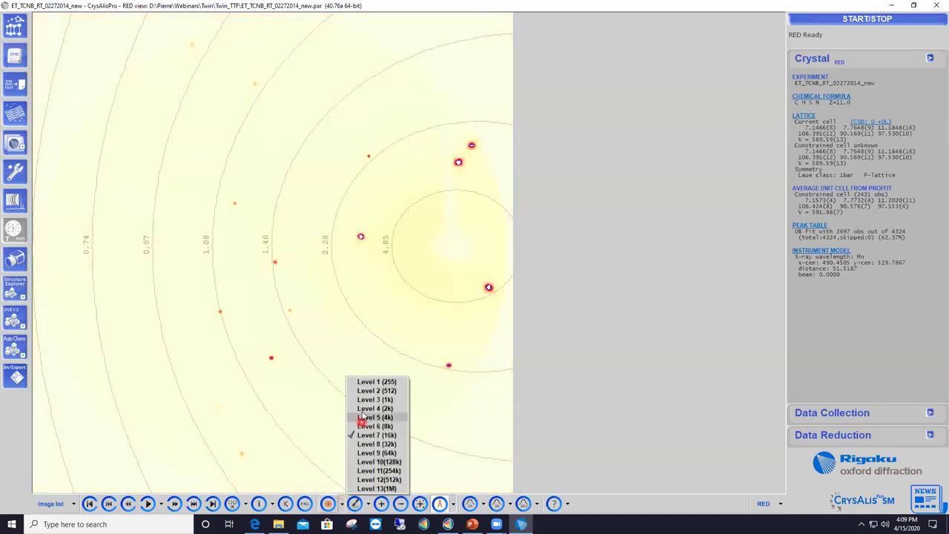
pyautogui.click(361, 417)
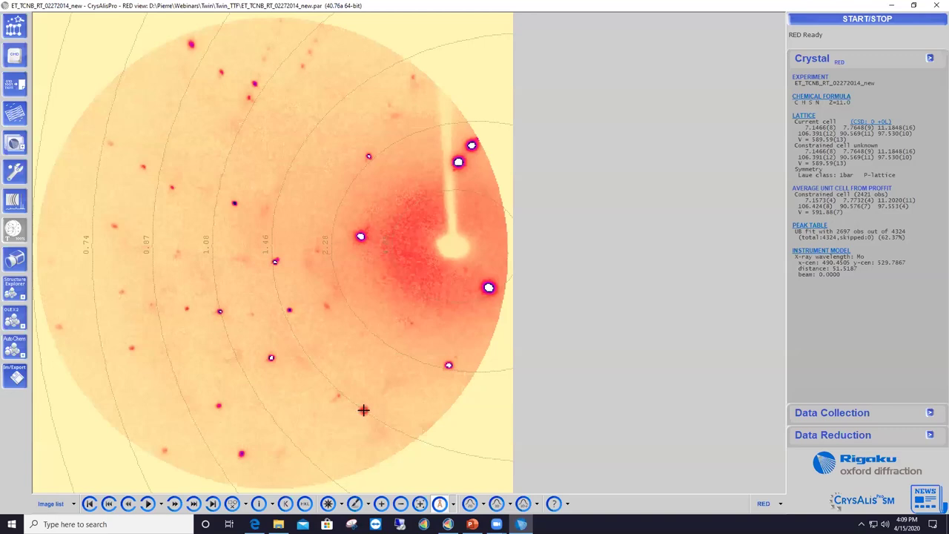
# Step: Try the Hot Metal, Supernova and Seismic colour schemes on the diffraction image, and return to Saturn
pyautogui.click(366, 504)
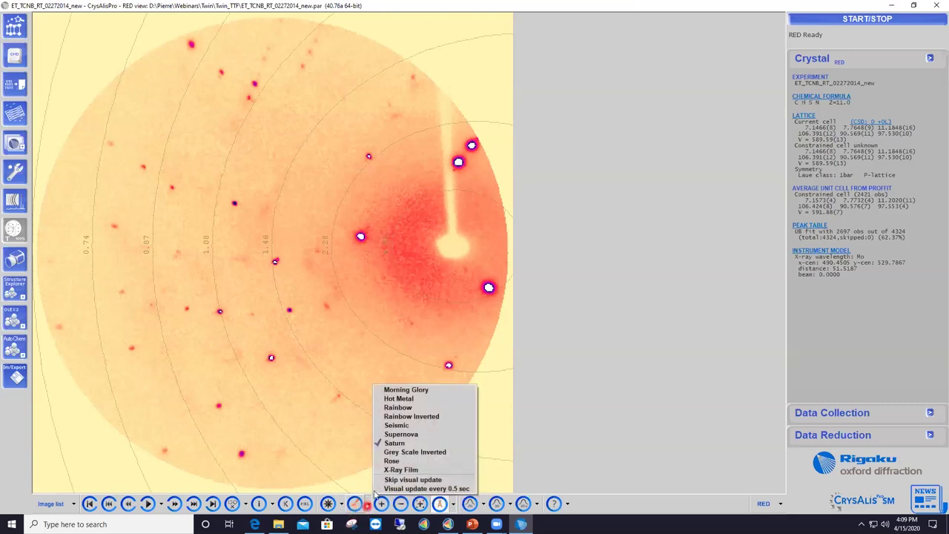
pyautogui.click(403, 400)
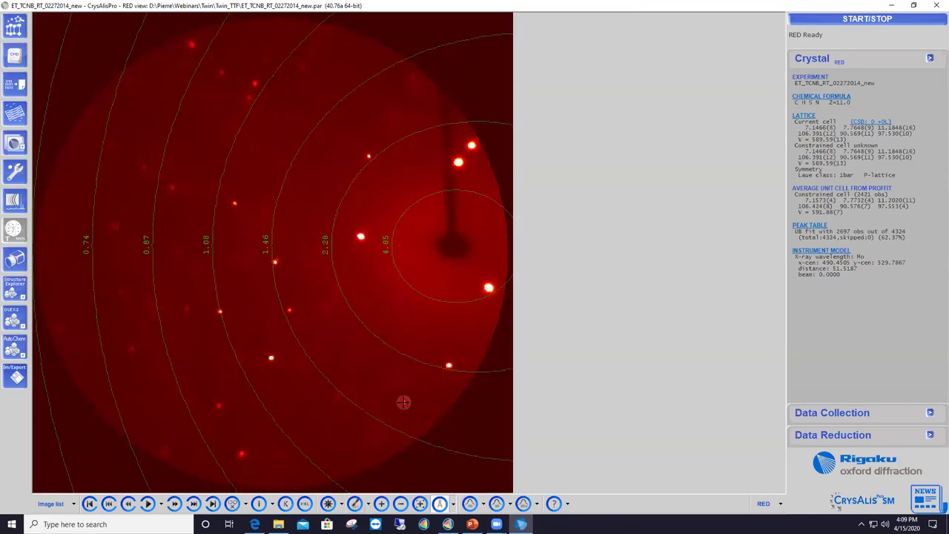
pyautogui.click(368, 504)
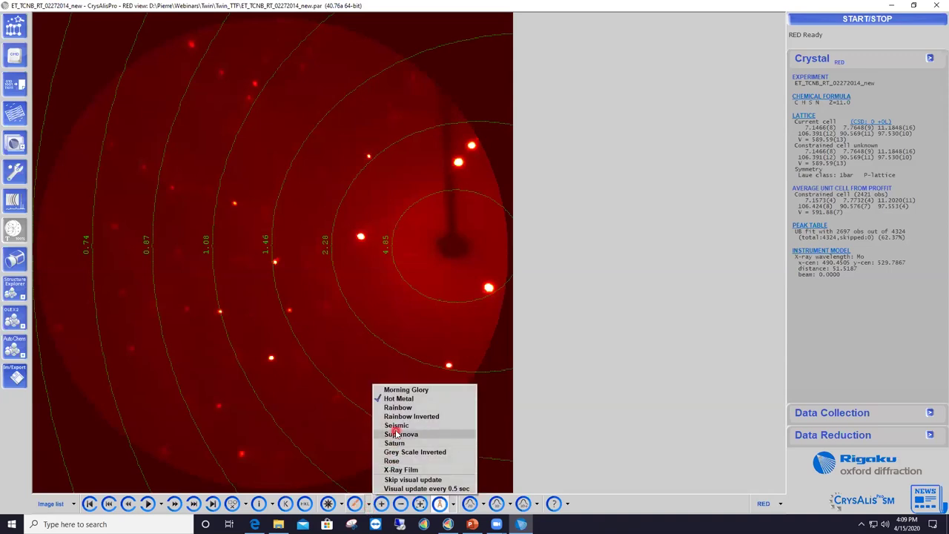
pyautogui.click(395, 431)
pyautogui.click(364, 503)
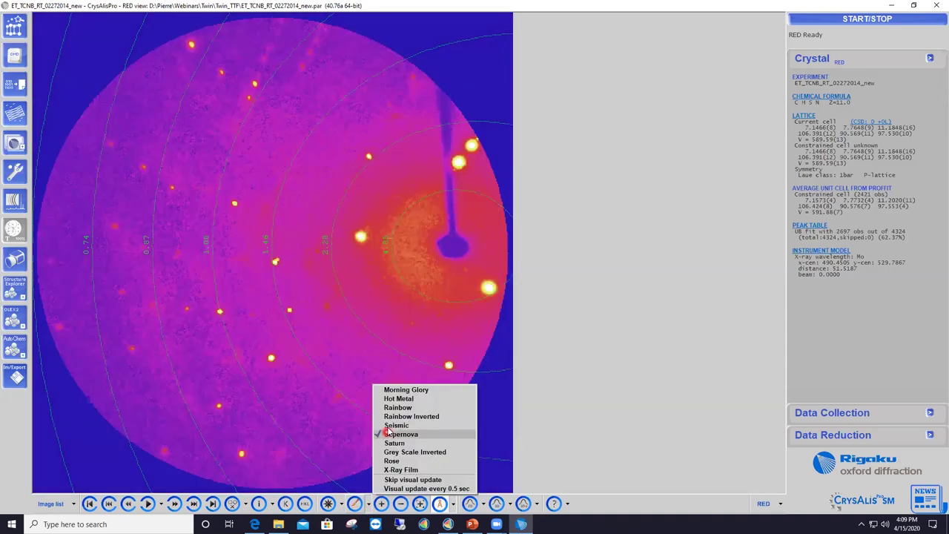
pyautogui.click(387, 425)
pyautogui.click(367, 504)
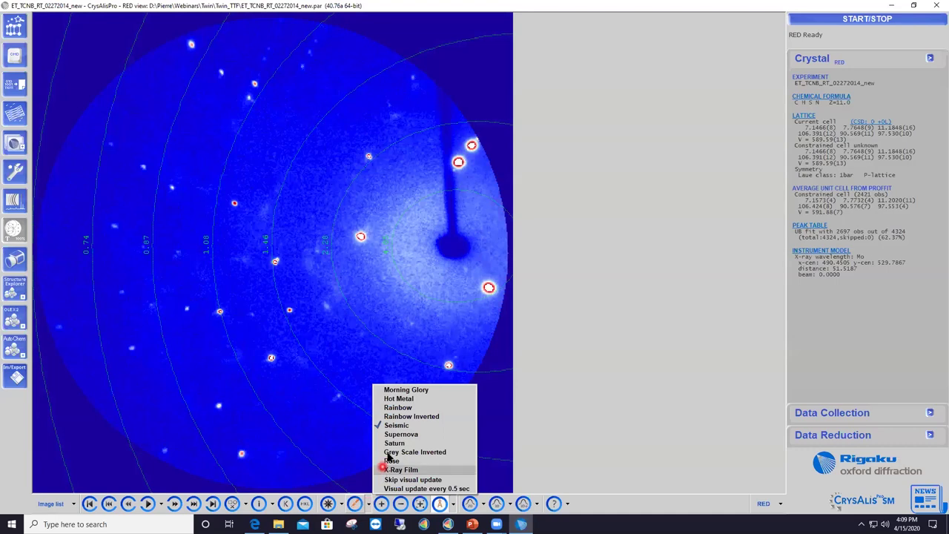
pyautogui.click(389, 446)
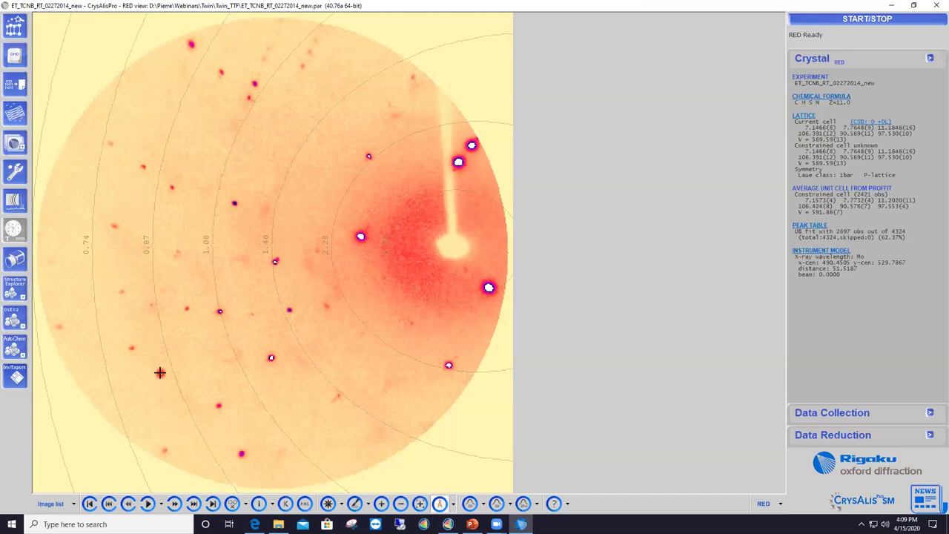
# Step: Play through the diffraction frames, stop the playback, and examine the beam stop shadow on the image
pyautogui.click(150, 504)
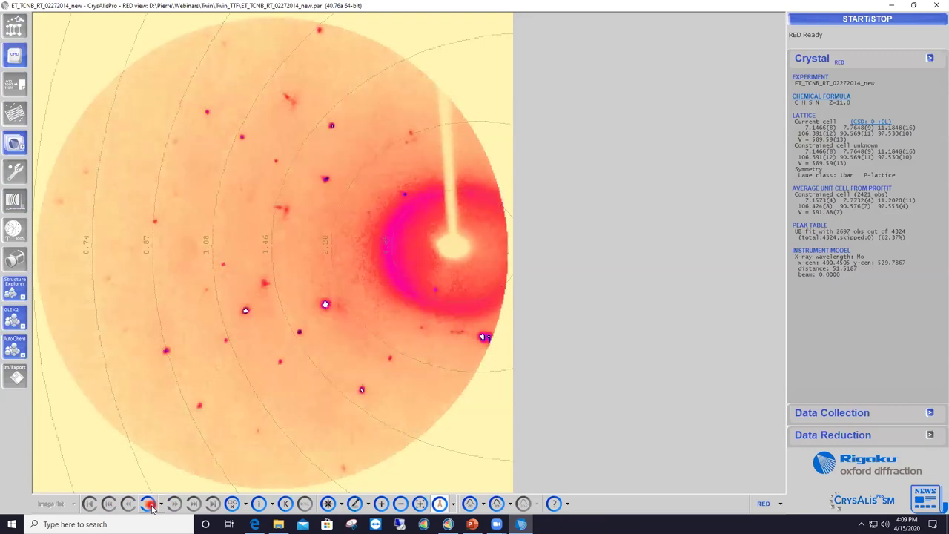
pyautogui.click(149, 504)
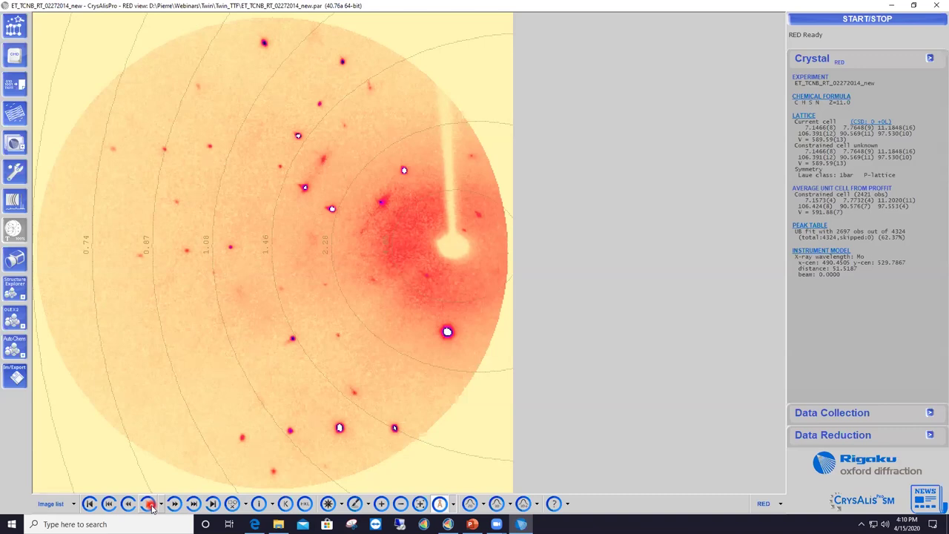
pyautogui.click(150, 504)
pyautogui.click(464, 252)
pyautogui.click(445, 127)
pyautogui.click(453, 207)
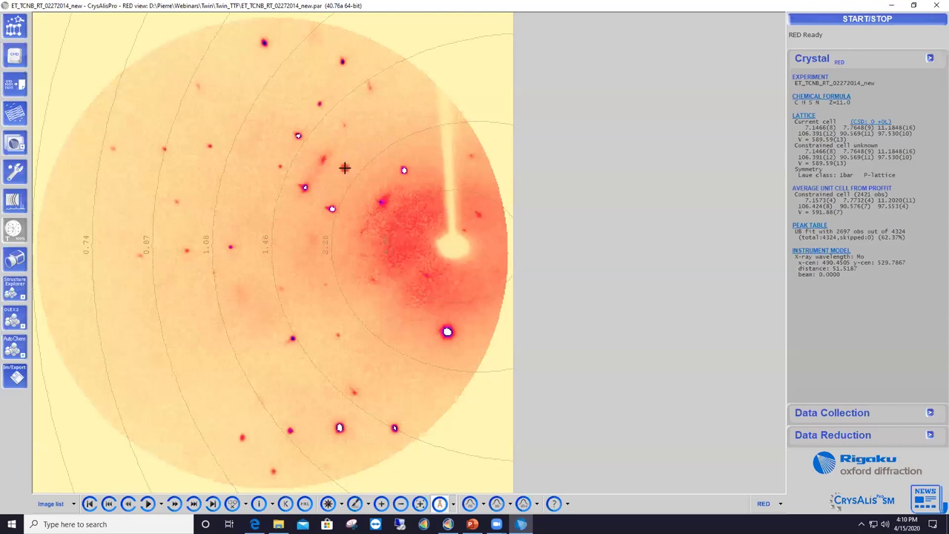
# Step: Turn on the beamstop overlay for the diffraction image in the RED program options
pyautogui.click(22, 63)
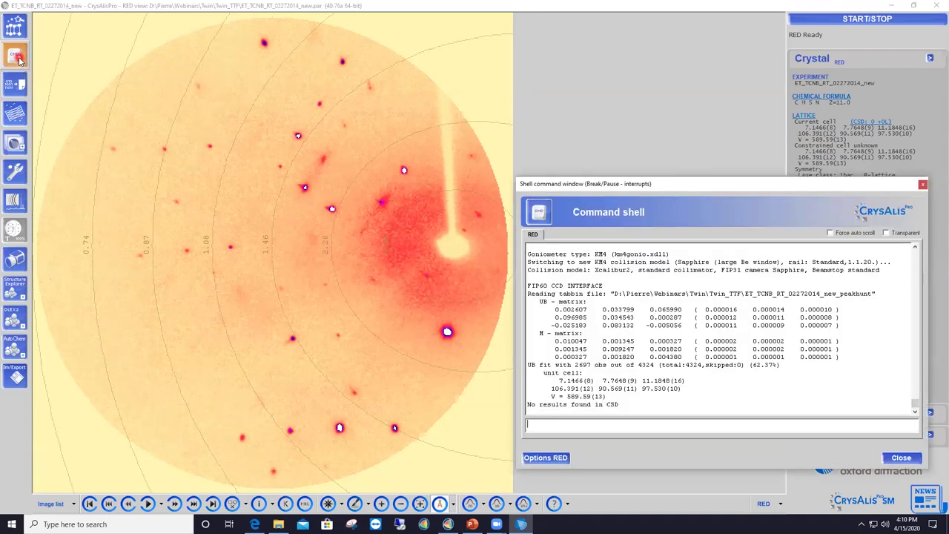
pyautogui.click(547, 461)
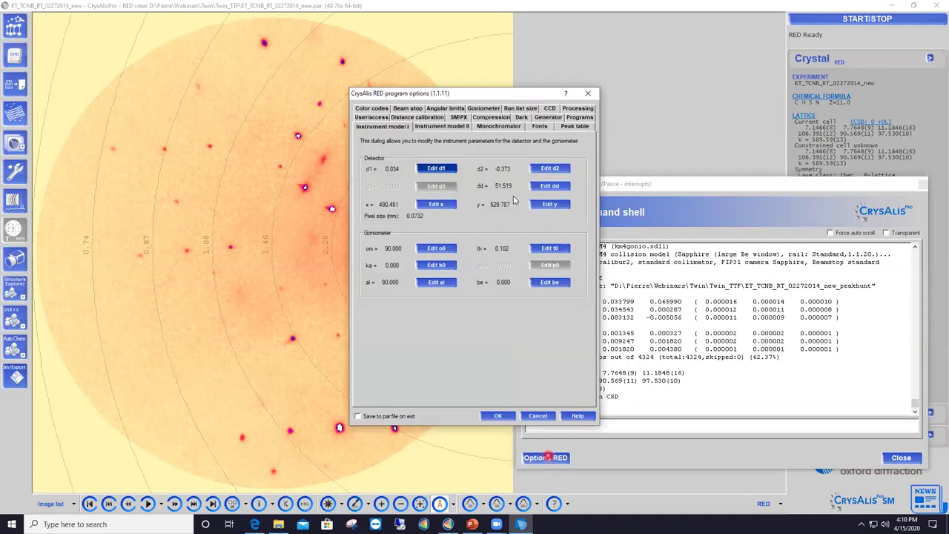
pyautogui.click(484, 97)
pyautogui.moveTo(485, 97); pyautogui.dragTo(668, 47)
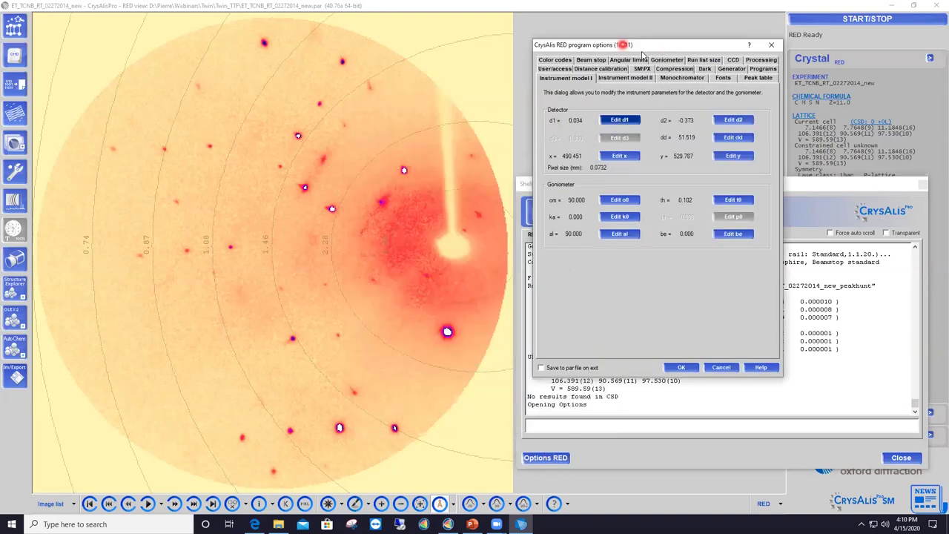
pyautogui.click(597, 62)
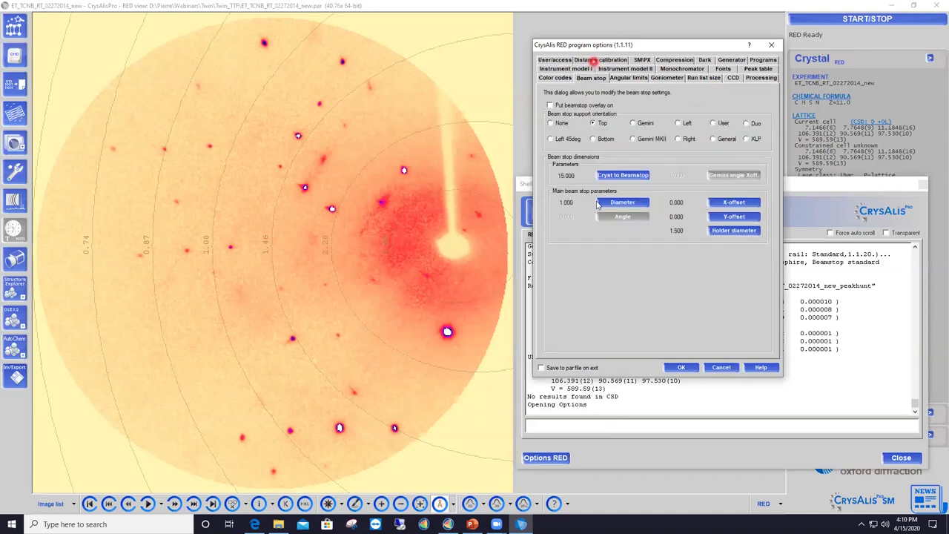
pyautogui.click(670, 299)
pyautogui.click(550, 106)
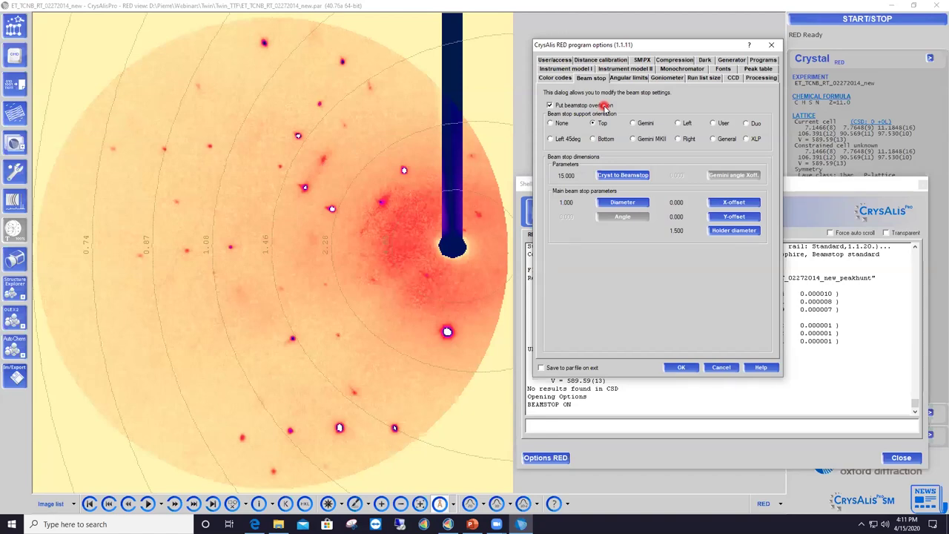
# Step: Toggle the beamstop overlay off and on to compare it with the shadow in the image
pyautogui.click(551, 107)
pyautogui.click(550, 107)
pyautogui.click(551, 106)
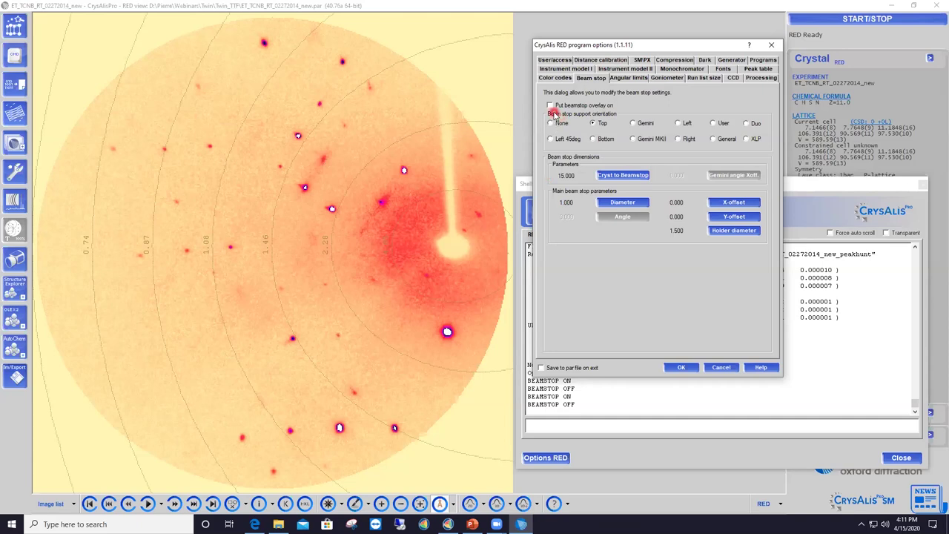
pyautogui.click(550, 106)
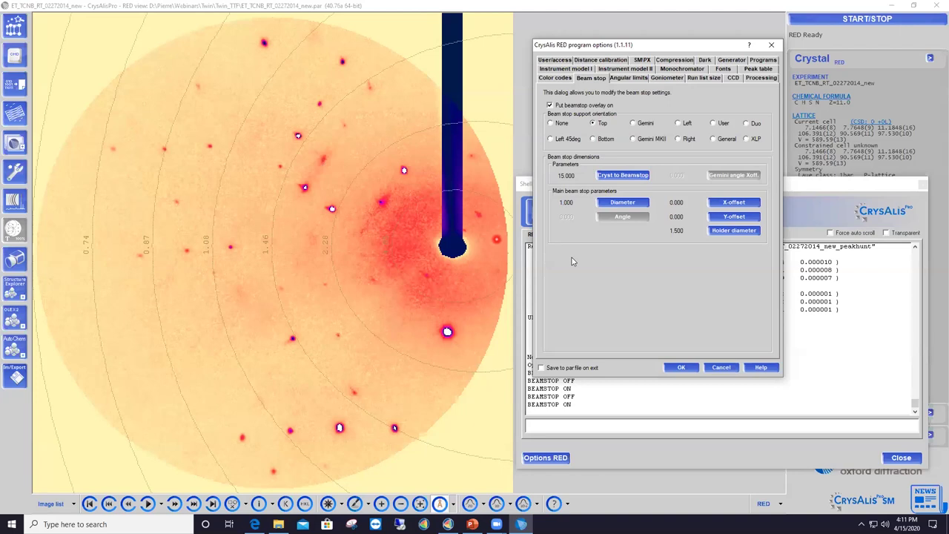
# Step: Try the Left 45deg, Bottom and Gemini MKII beam stop support orientations, and return to Top
pyautogui.click(557, 140)
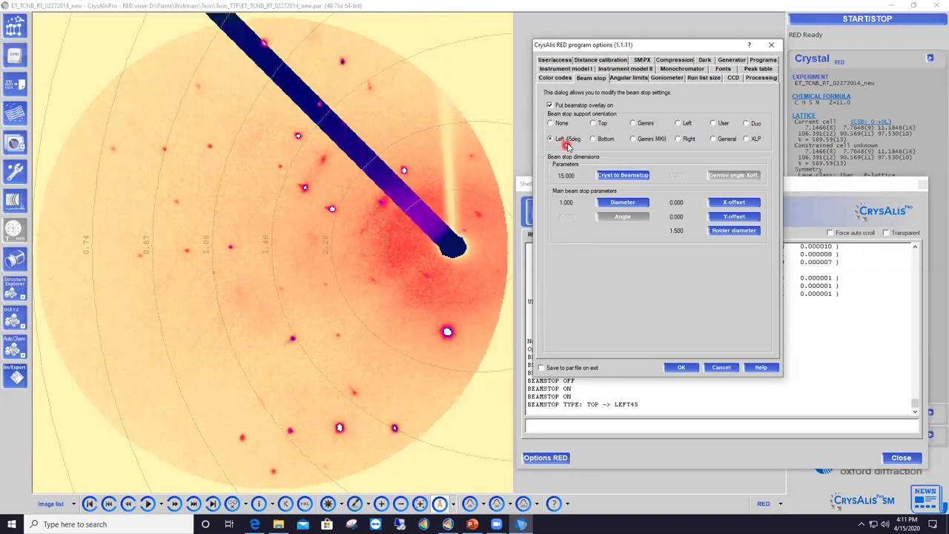
pyautogui.click(605, 139)
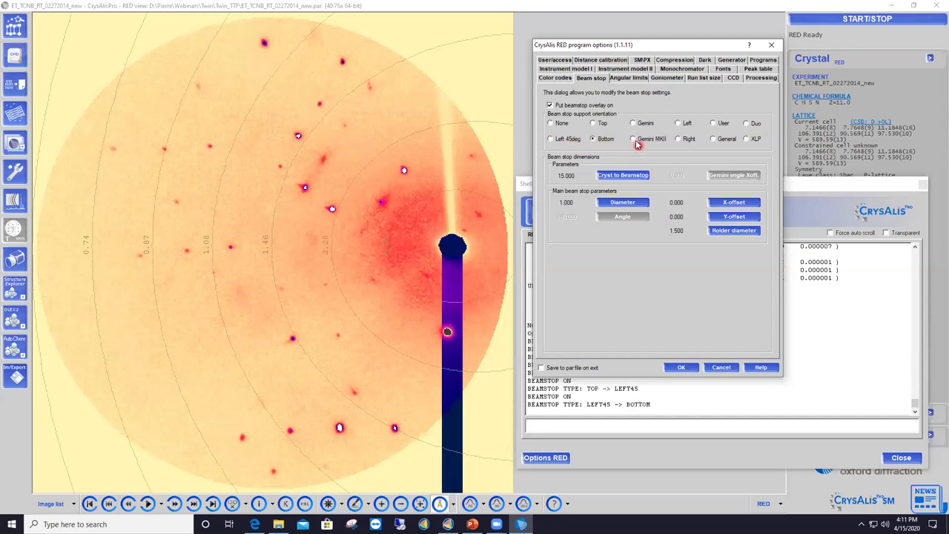
pyautogui.click(635, 141)
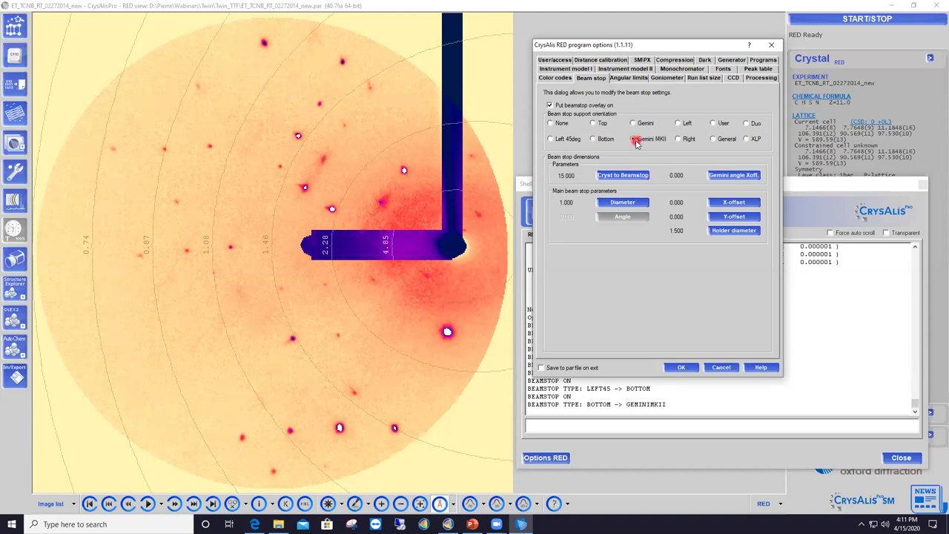
pyautogui.click(600, 124)
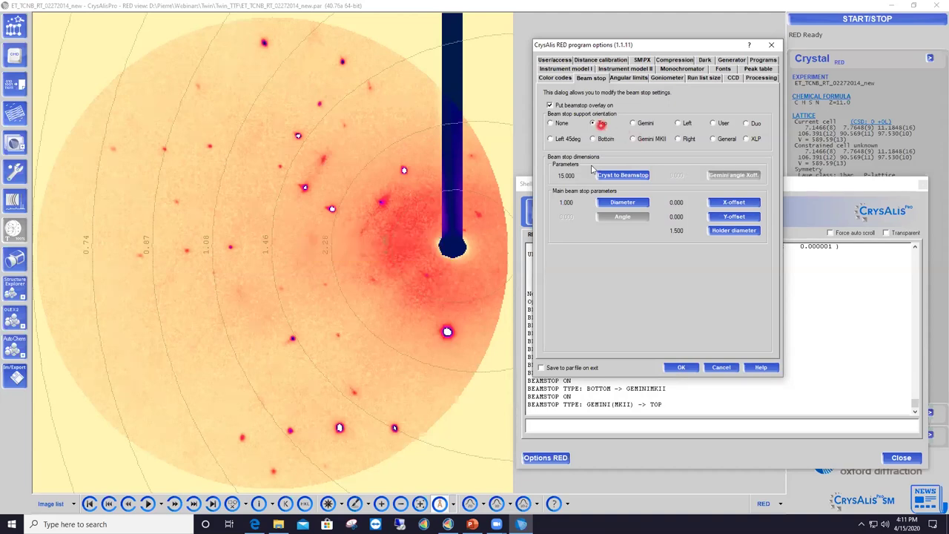
# Step: Set the beam stop support orientation to User with a counter-clockwise angle of 3 degrees
pyautogui.click(447, 141)
pyautogui.click(450, 145)
pyautogui.click(625, 218)
pyautogui.click(602, 126)
pyautogui.click(716, 126)
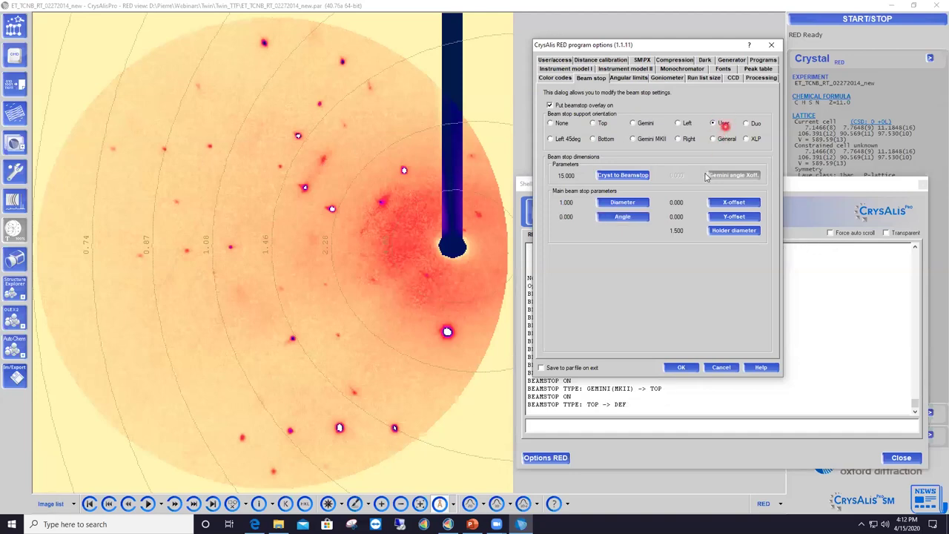
pyautogui.click(622, 218)
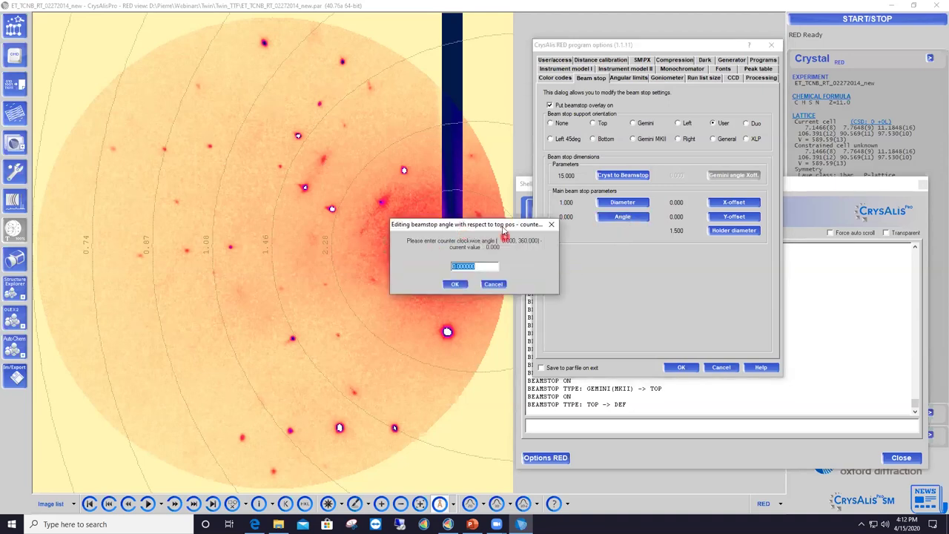
pyautogui.moveTo(503, 226); pyautogui.dragTo(644, 266)
pyautogui.write('3')
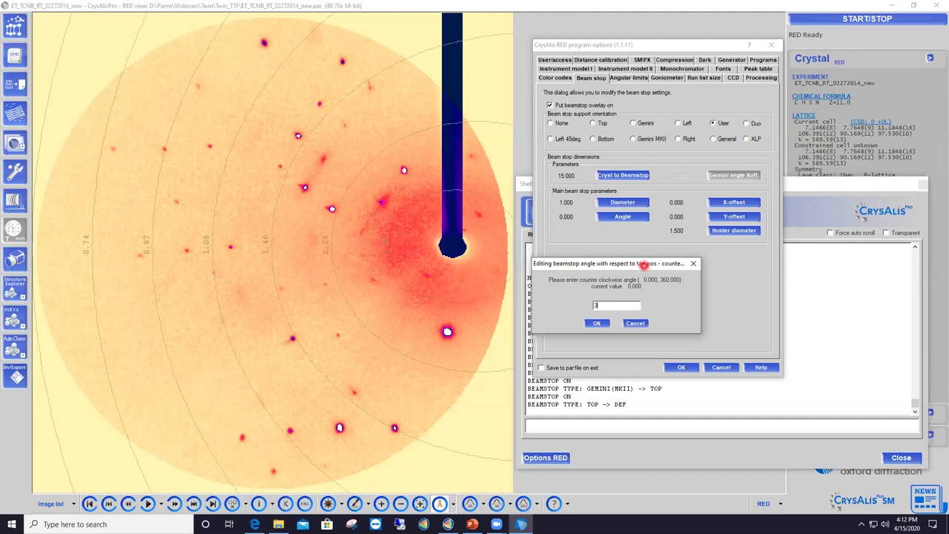
pyautogui.press('Return')
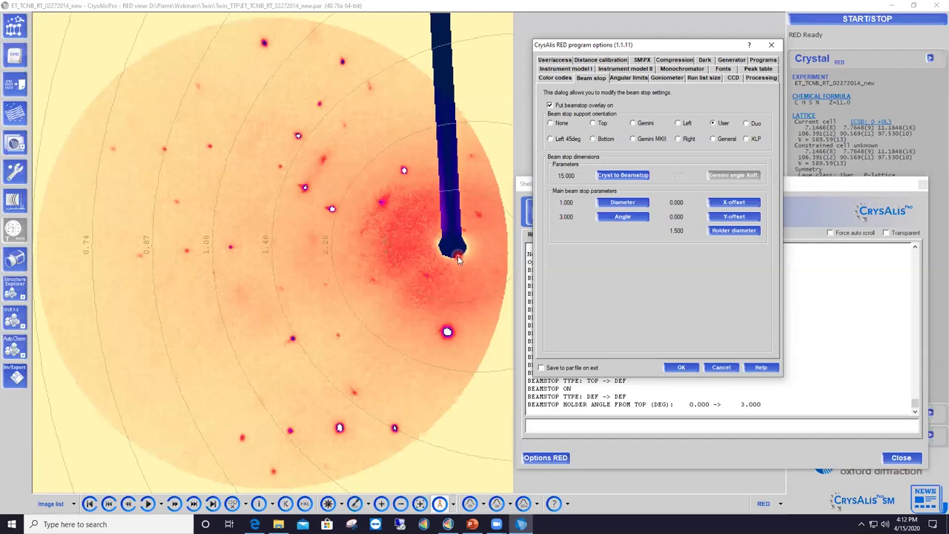
# Step: Set the beam stop diameter to 1.5 mm and its holder diameter to 1.1 mm
pyautogui.click(624, 207)
pyautogui.write('1.5')
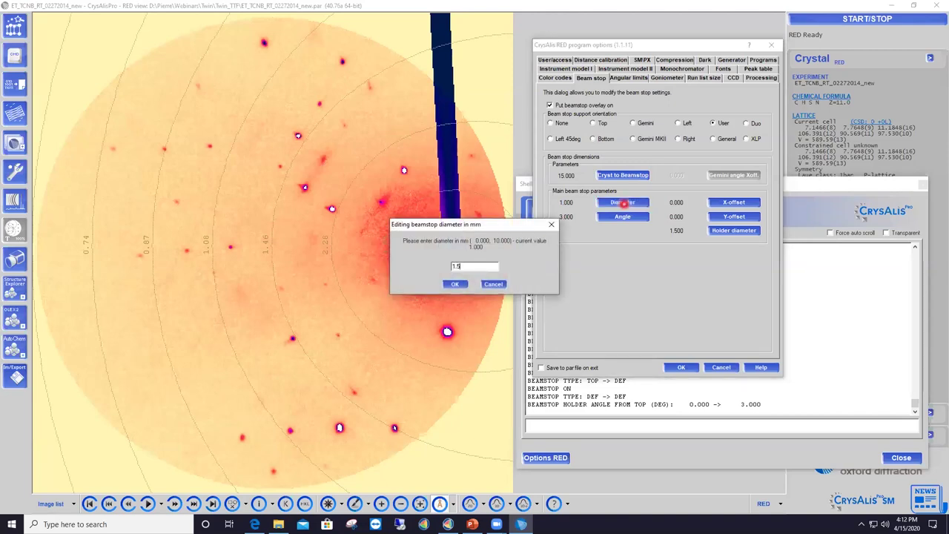
pyautogui.press('Return')
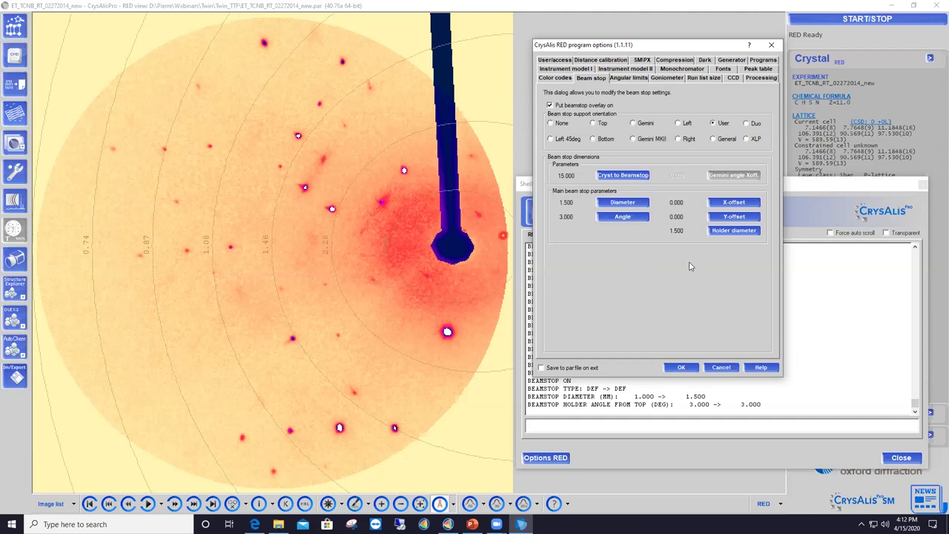
pyautogui.click(745, 233)
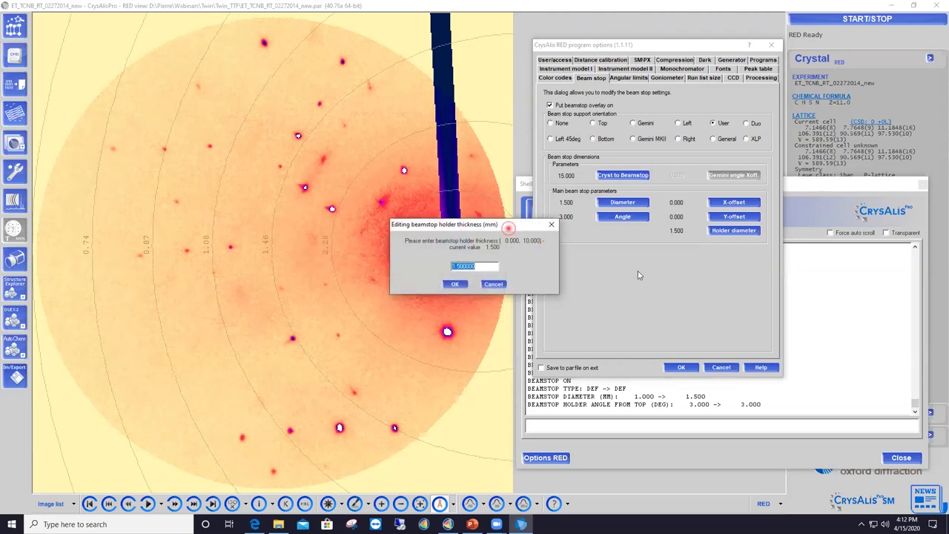
pyautogui.write('1.1')
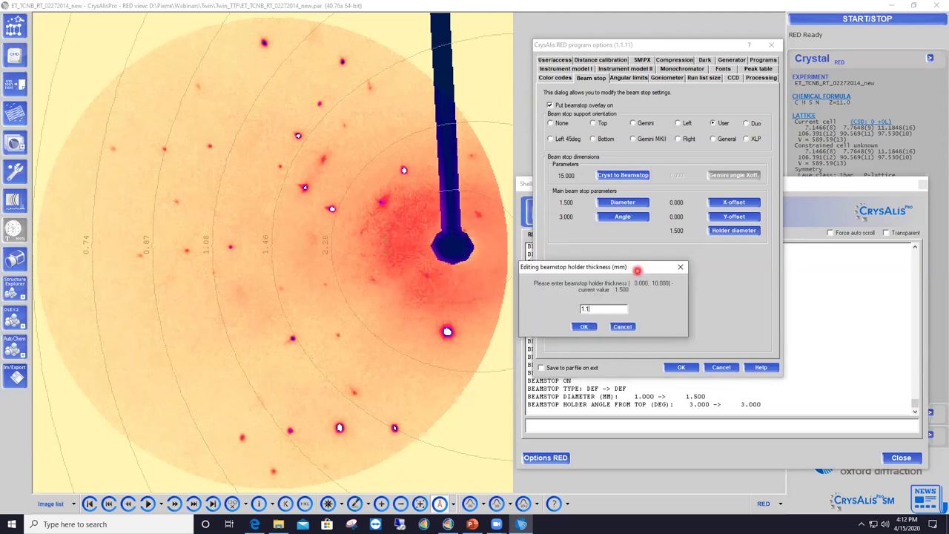
pyautogui.press('Return')
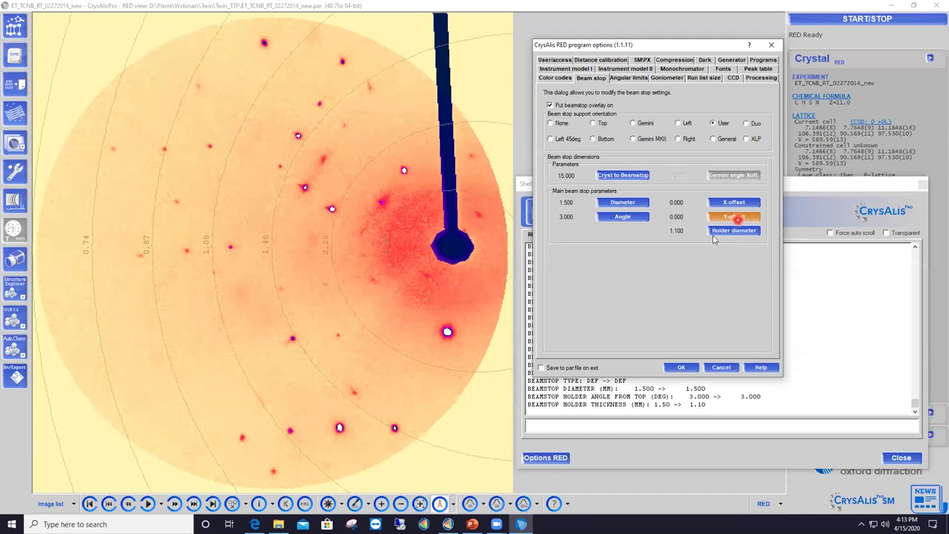
# Step: Apply the beam stop settings with saving to the par file on exit, and close the command shell
pyautogui.click(564, 369)
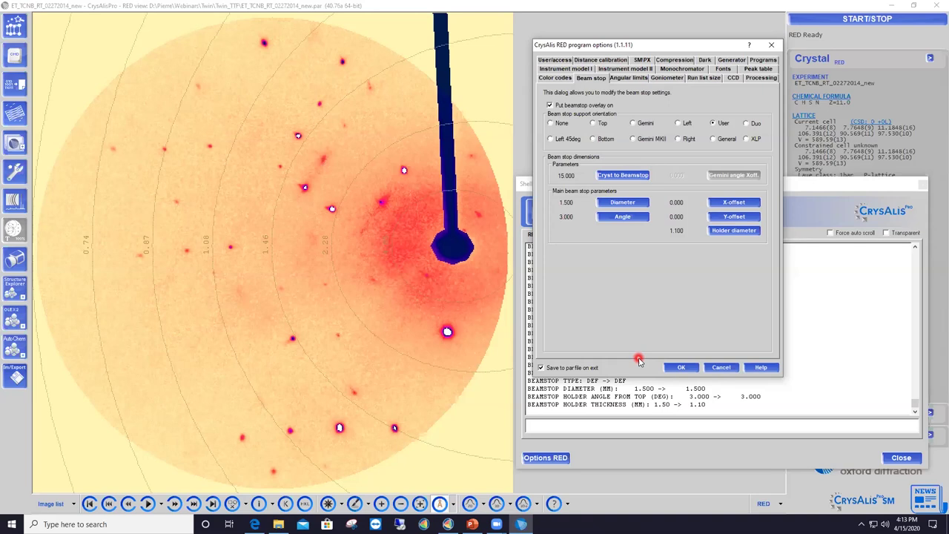
pyautogui.click(684, 368)
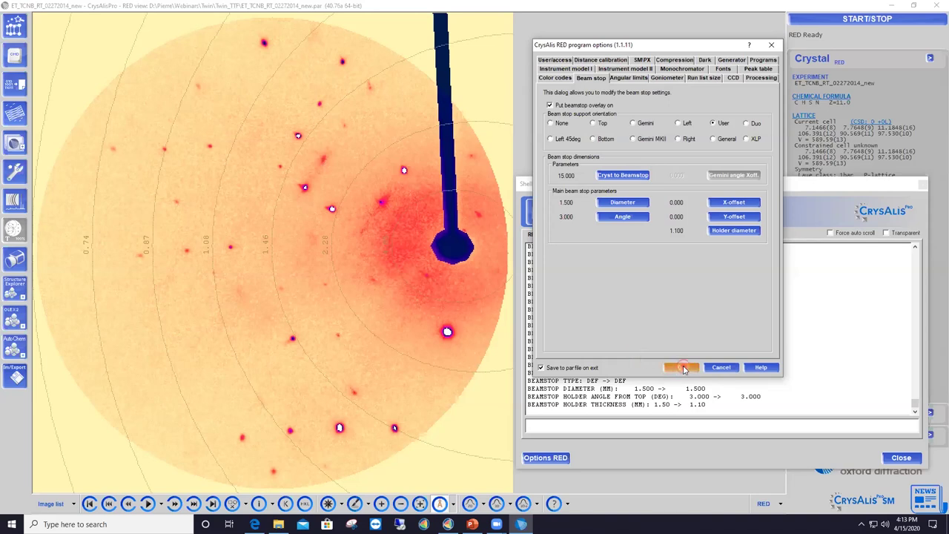
pyautogui.click(514, 295)
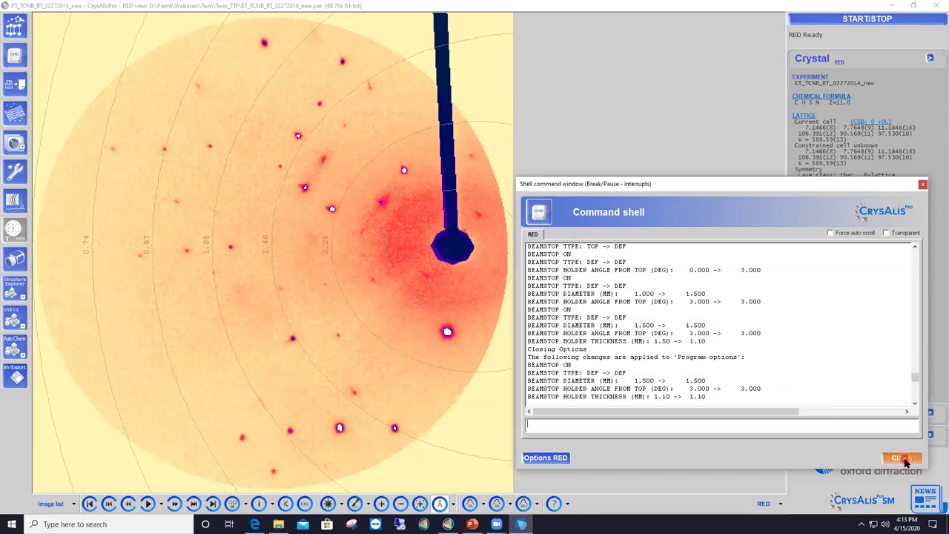
pyautogui.click(898, 458)
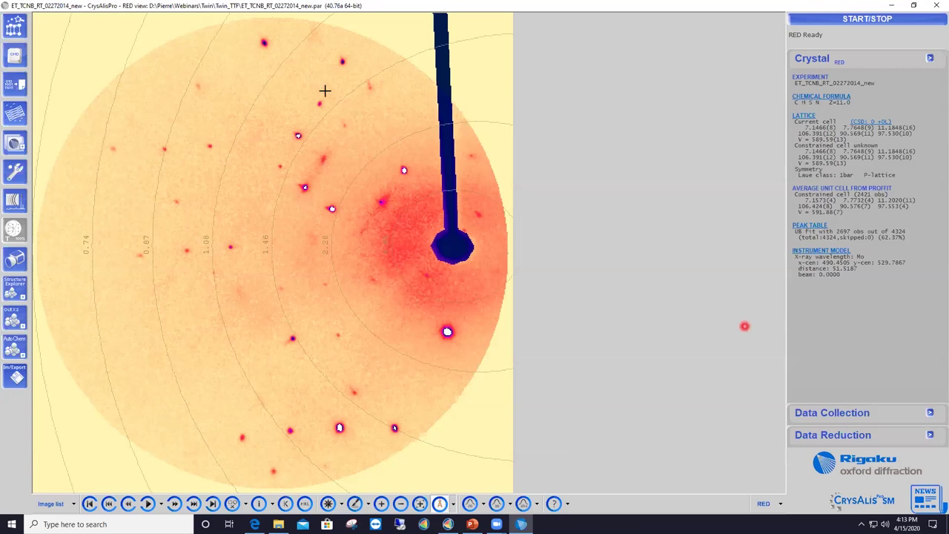
# Step: Run peak hunting and unit cell finding for the dataset in the Lattice wizard
pyautogui.click(15, 28)
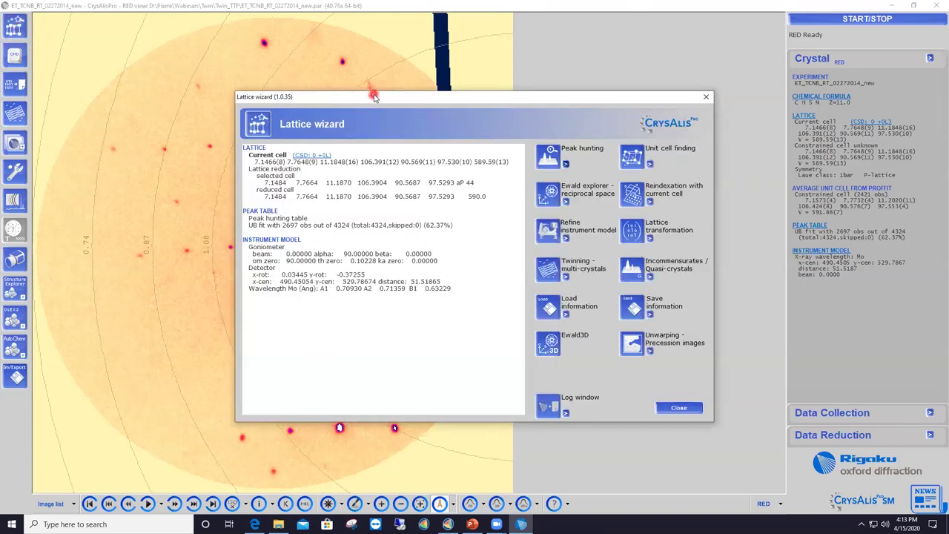
pyautogui.moveTo(374, 96); pyautogui.dragTo(480, 122)
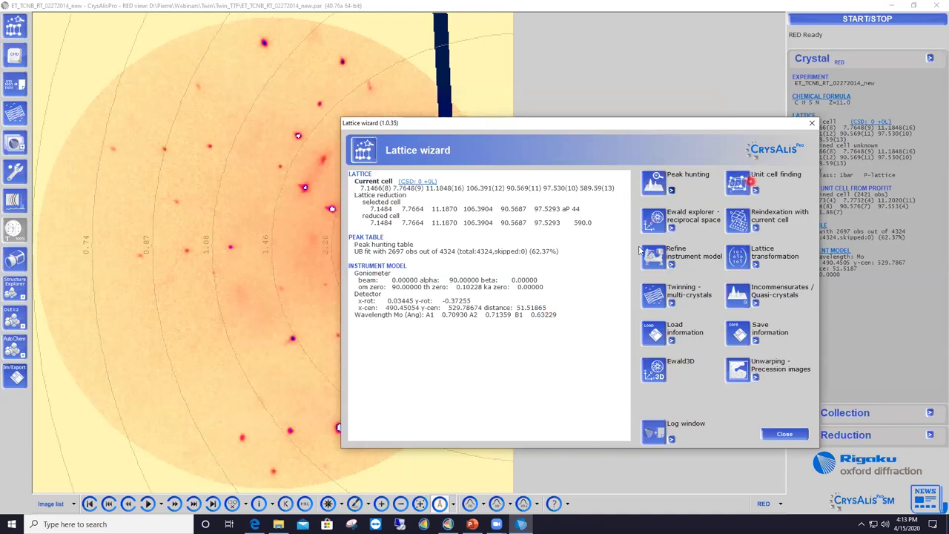
pyautogui.click(657, 189)
pyautogui.click(482, 294)
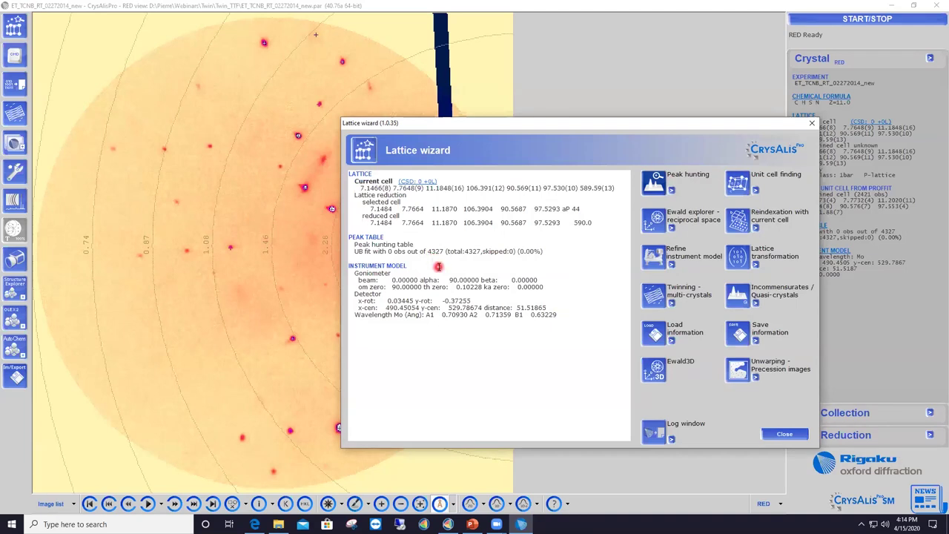
pyautogui.click(739, 187)
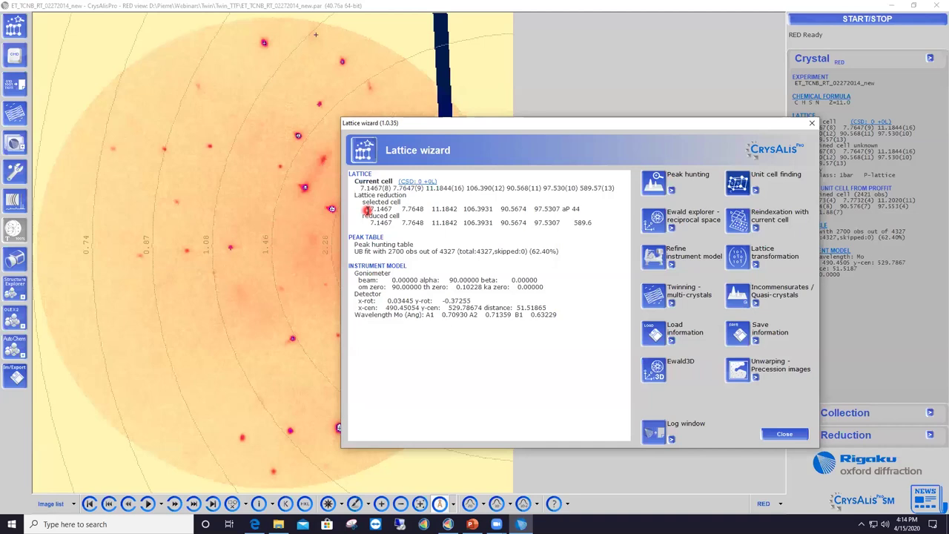
# Step: Examine the selected cell's angles and lattice type and the percentage of peaks indexed
pyautogui.moveTo(366, 211); pyautogui.dragTo(561, 210)
pyautogui.click(463, 209)
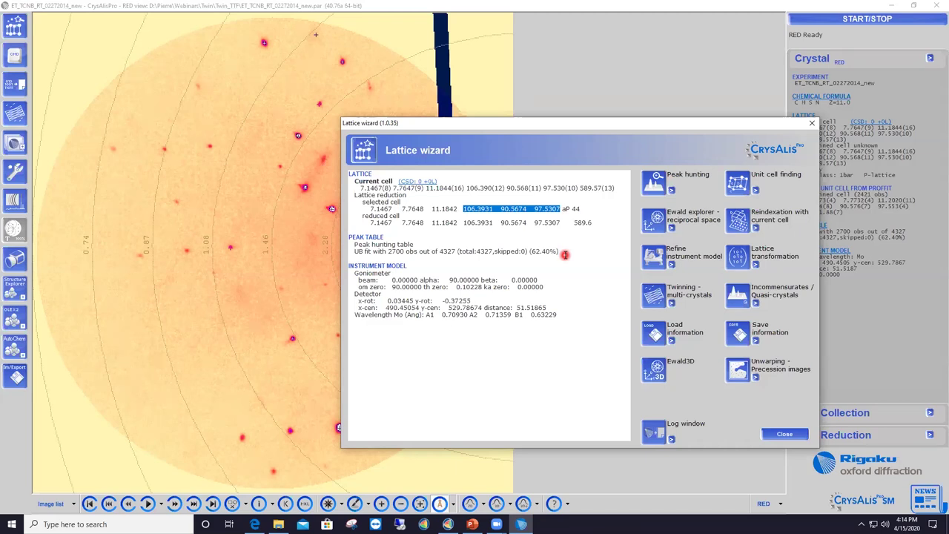
pyautogui.click(567, 209)
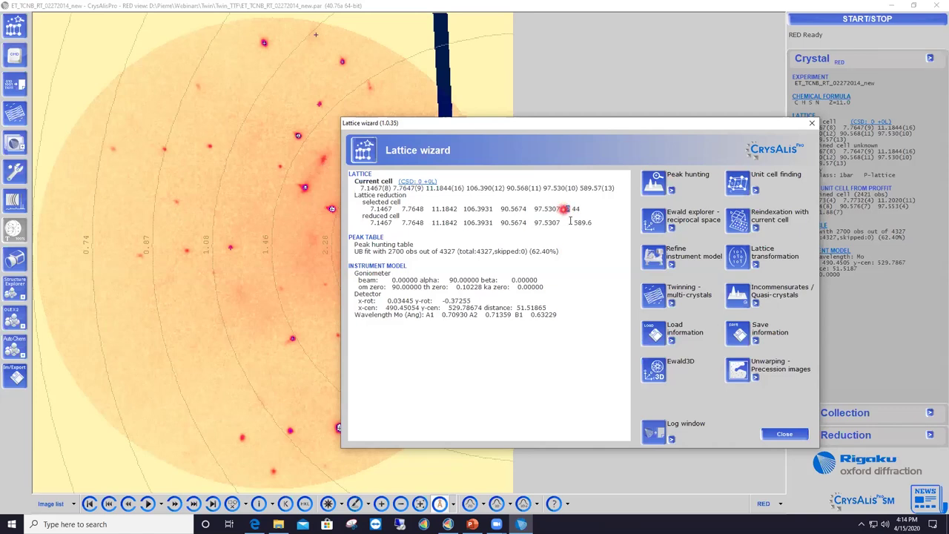
pyautogui.doubleClick(566, 209)
pyautogui.click(571, 235)
pyautogui.moveTo(549, 252); pyautogui.dragTo(530, 252)
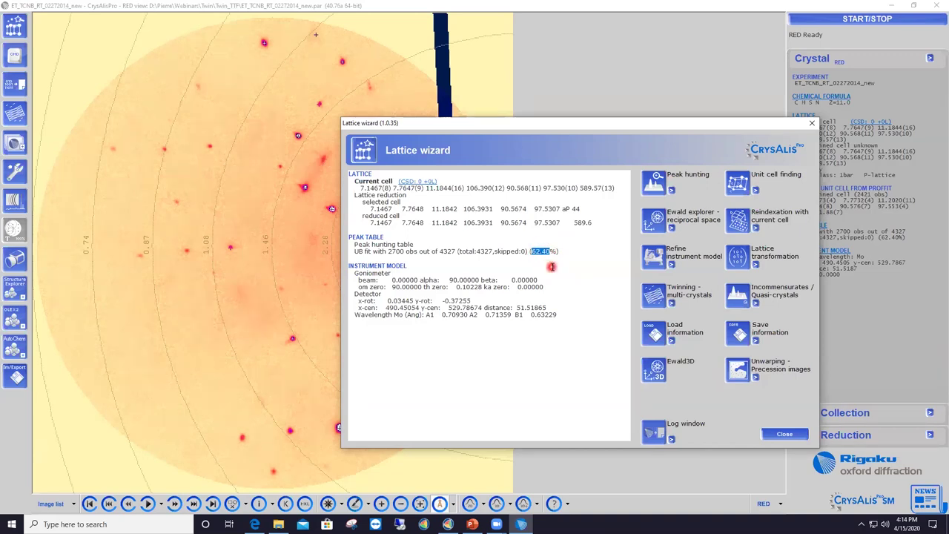
# Step: Refine the instrument model and check the percentage of indexed peaks
pyautogui.click(653, 266)
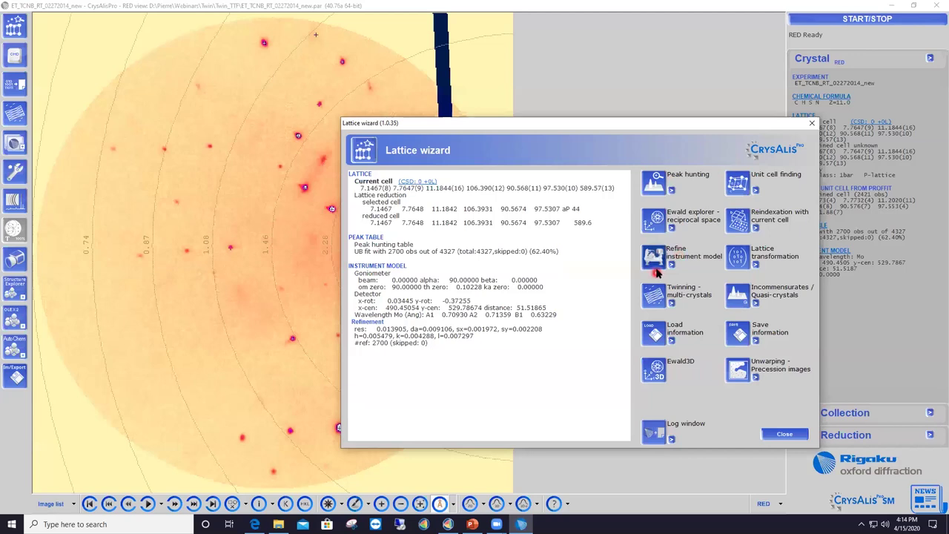
pyautogui.click(536, 272)
pyautogui.moveTo(558, 252); pyautogui.dragTo(530, 252)
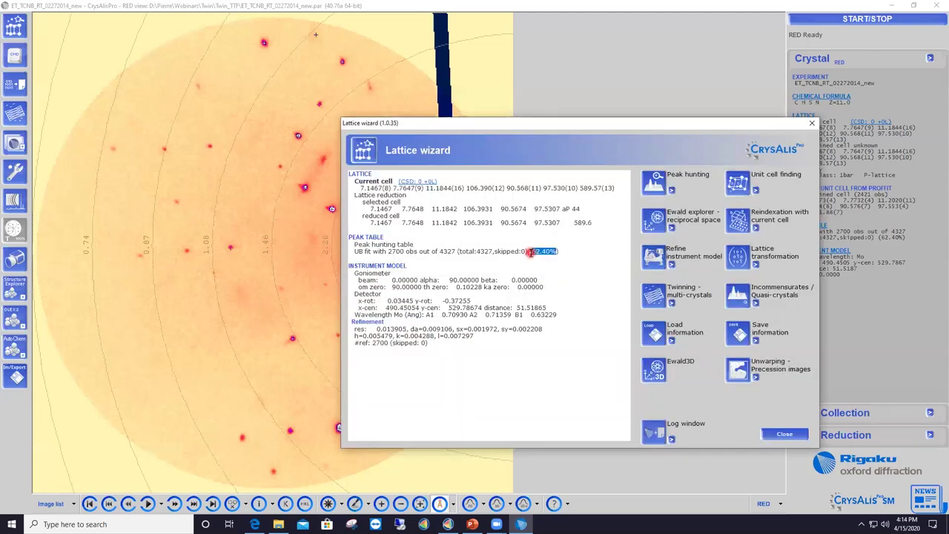
pyautogui.click(571, 268)
# Step: Open the reciprocal-space Ewald explorer and switch the displayed peaks to a small fixed size
pyautogui.click(654, 222)
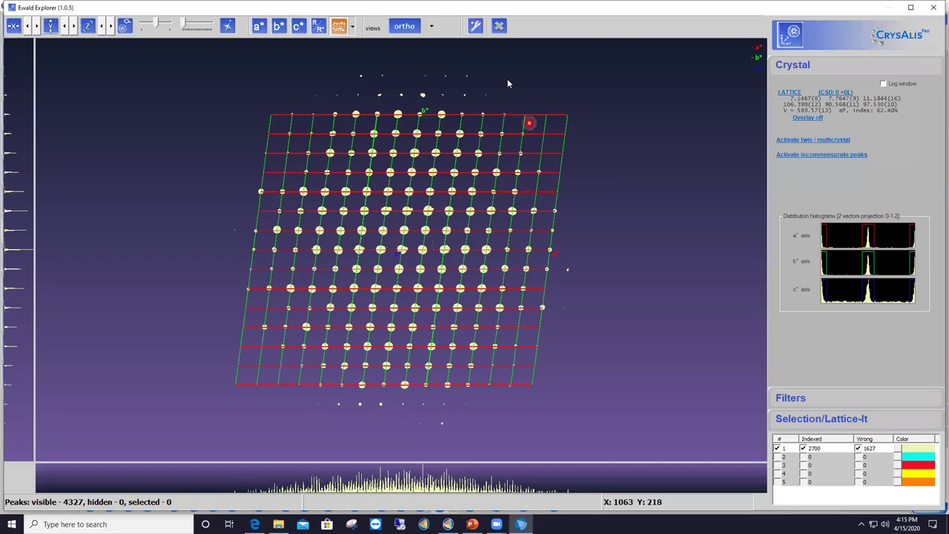
pyautogui.click(477, 27)
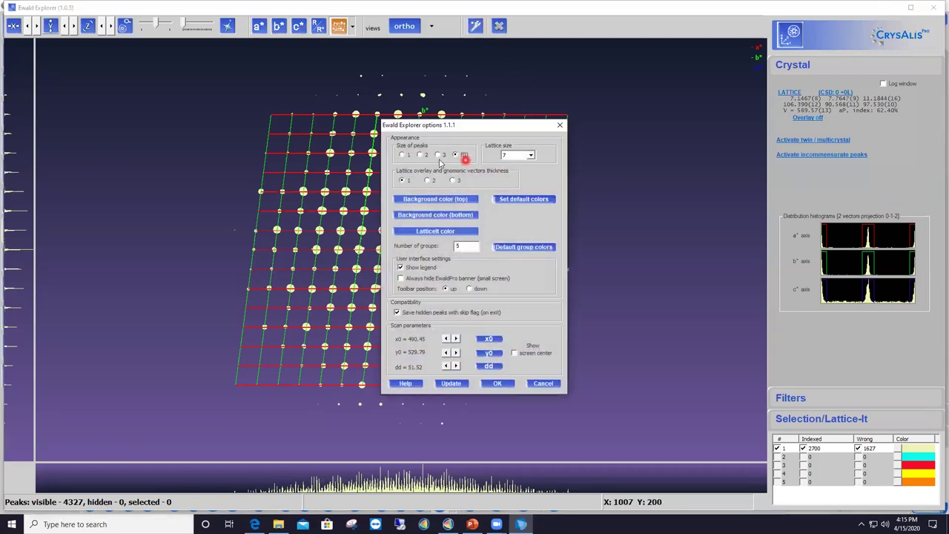
pyautogui.click(498, 383)
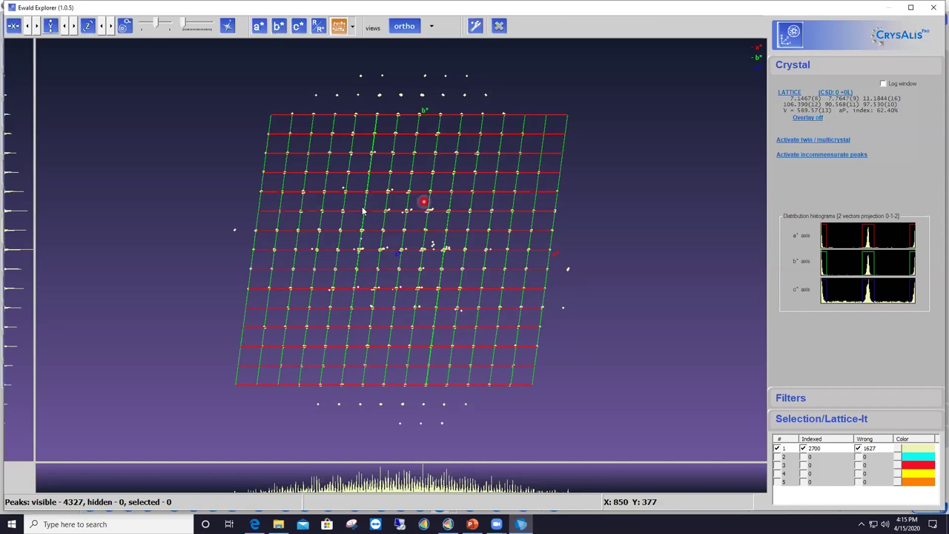
# Step: Rotate the reciprocal lattice and view it along a*, b* and c* to compare the peaks with the overlay
pyautogui.moveTo(360, 208); pyautogui.dragTo(333, 155)
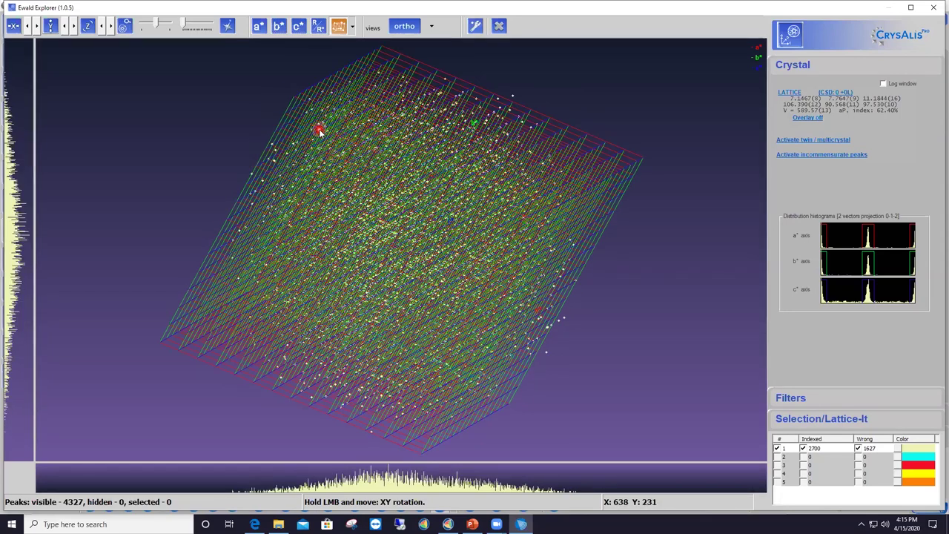
pyautogui.click(260, 29)
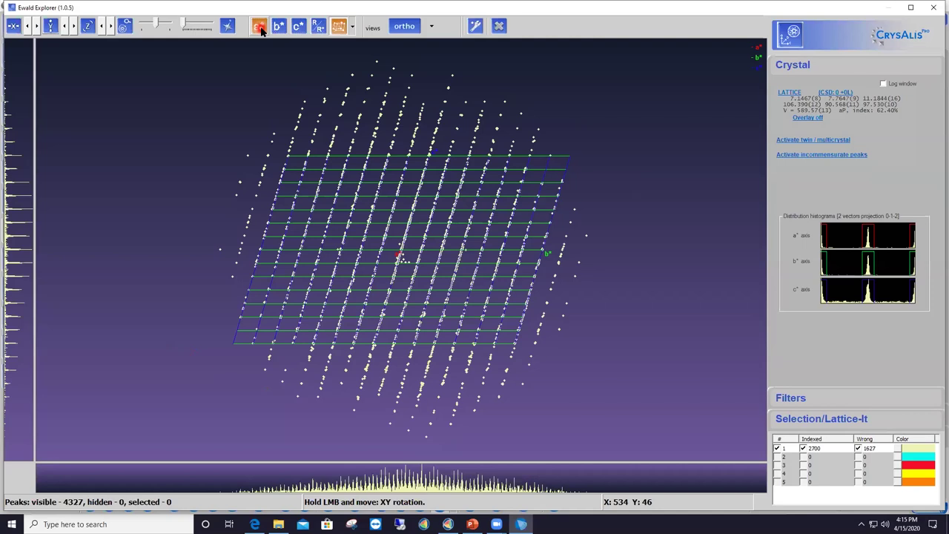
pyautogui.click(279, 28)
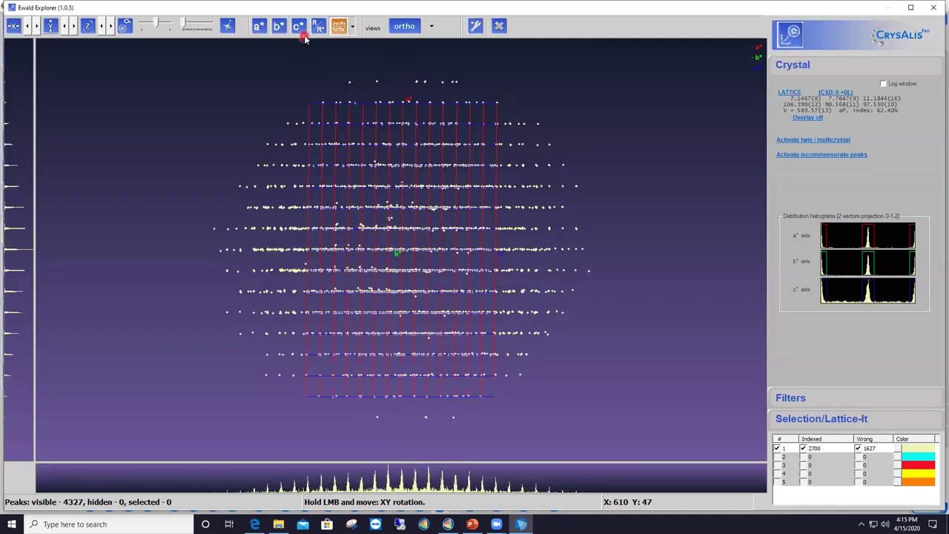
pyautogui.click(304, 35)
pyautogui.click(397, 277)
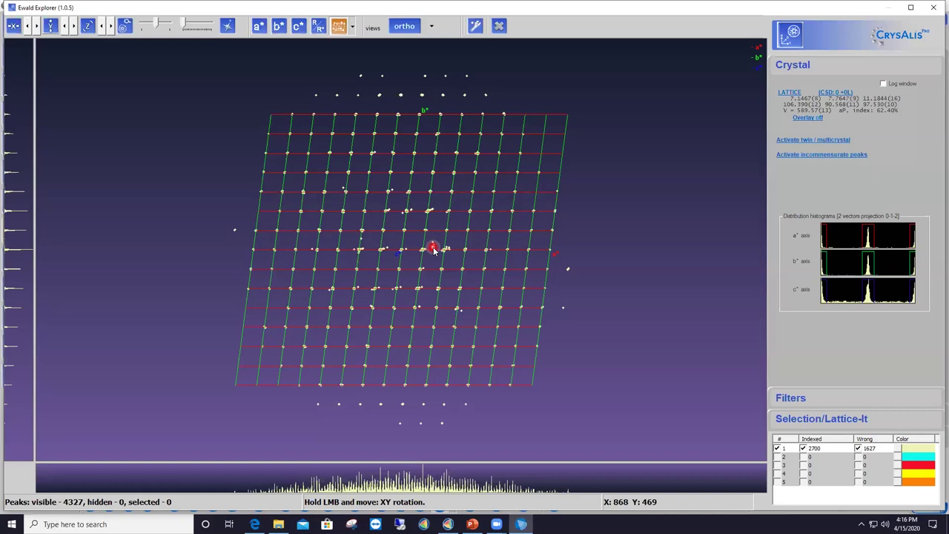
pyautogui.click(258, 27)
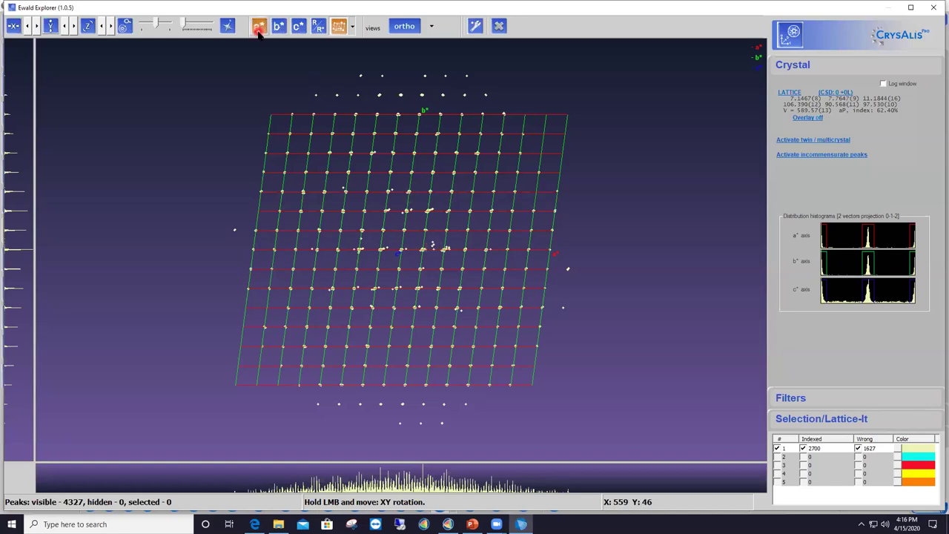
pyautogui.click(458, 176)
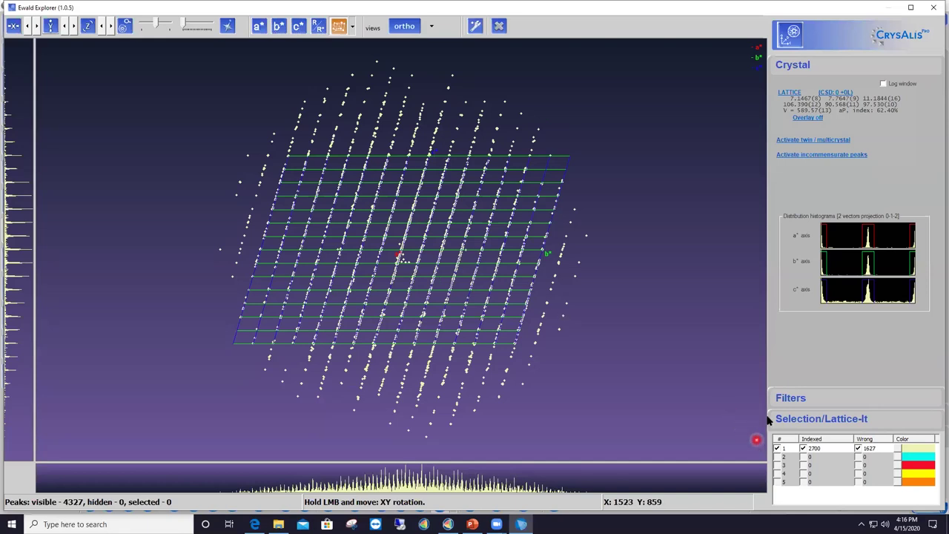
# Step: Hide the wrong peaks of group 1, view the lattice along c* and a*, and show the wrong peaks again
pyautogui.click(859, 450)
pyautogui.click(579, 330)
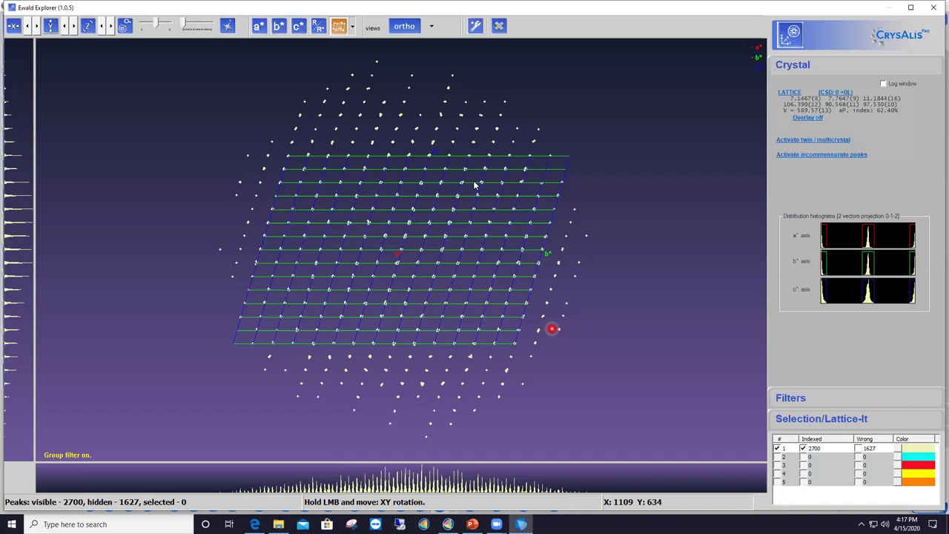
pyautogui.click(299, 27)
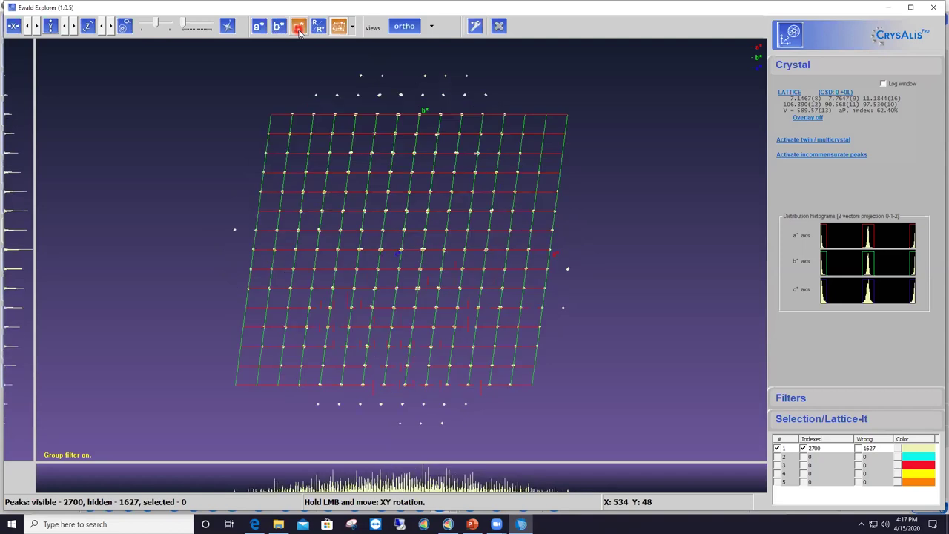
pyautogui.click(258, 27)
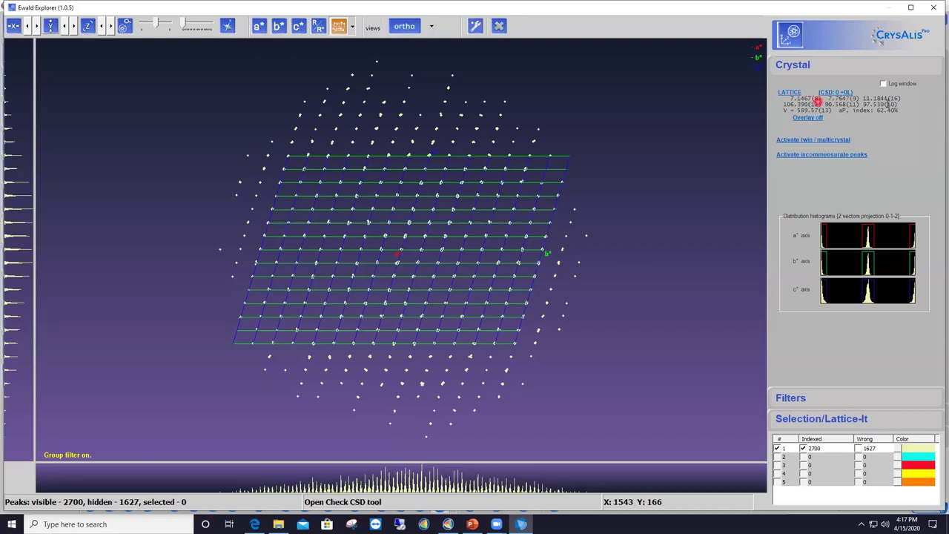
pyautogui.click(858, 448)
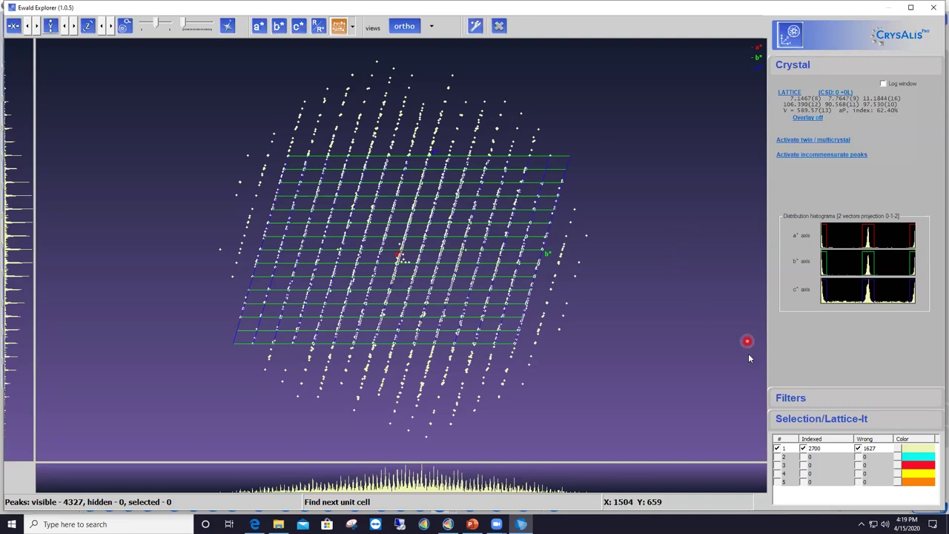
# Step: Filter the peaks by run to view only run 1, and restore all runs
pyautogui.click(793, 399)
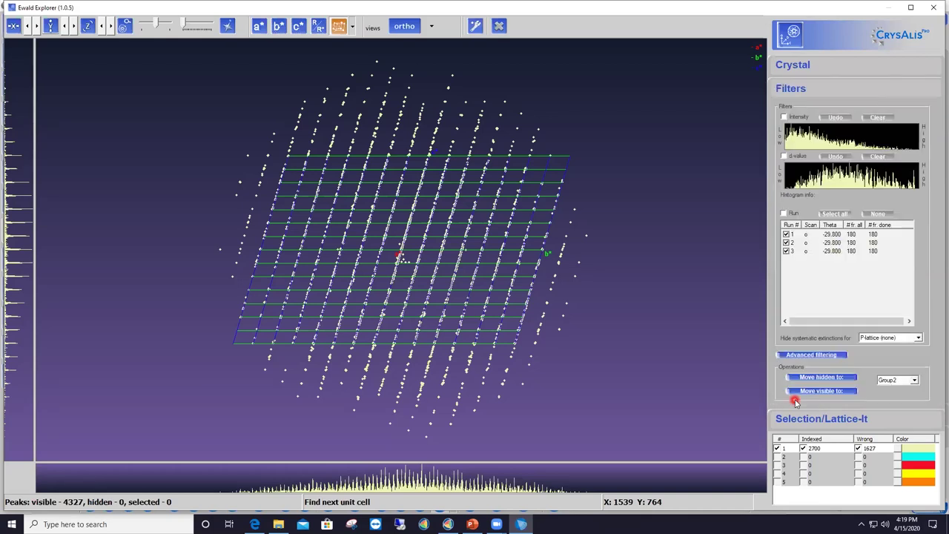
pyautogui.click(785, 214)
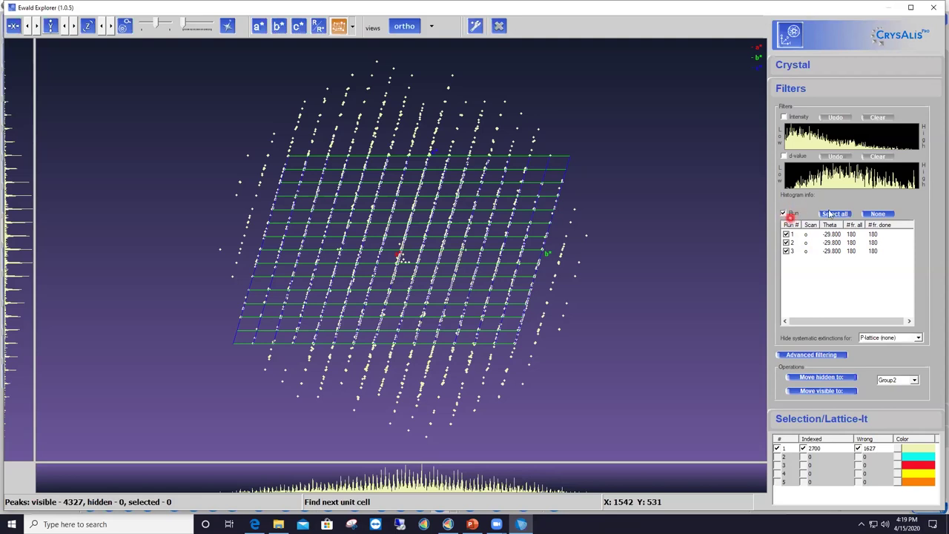
pyautogui.click(879, 214)
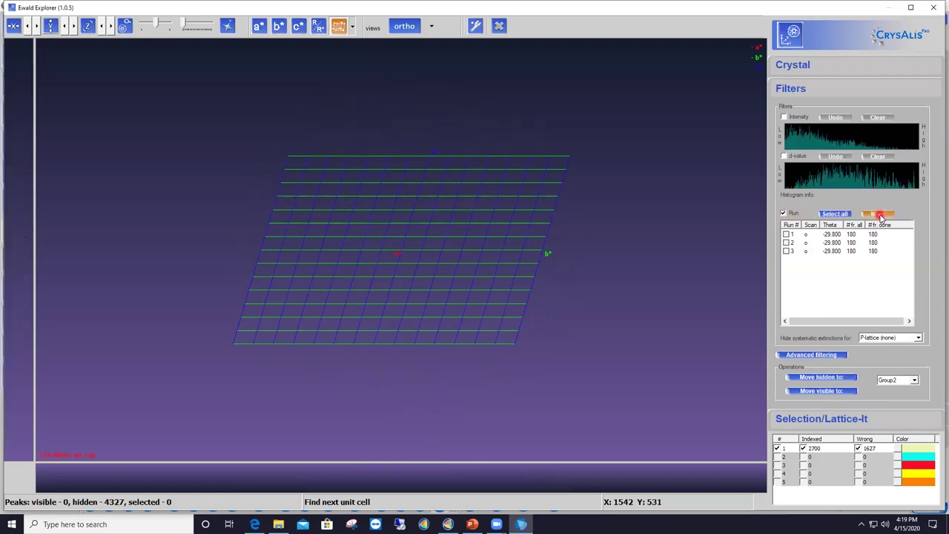
pyautogui.click(788, 235)
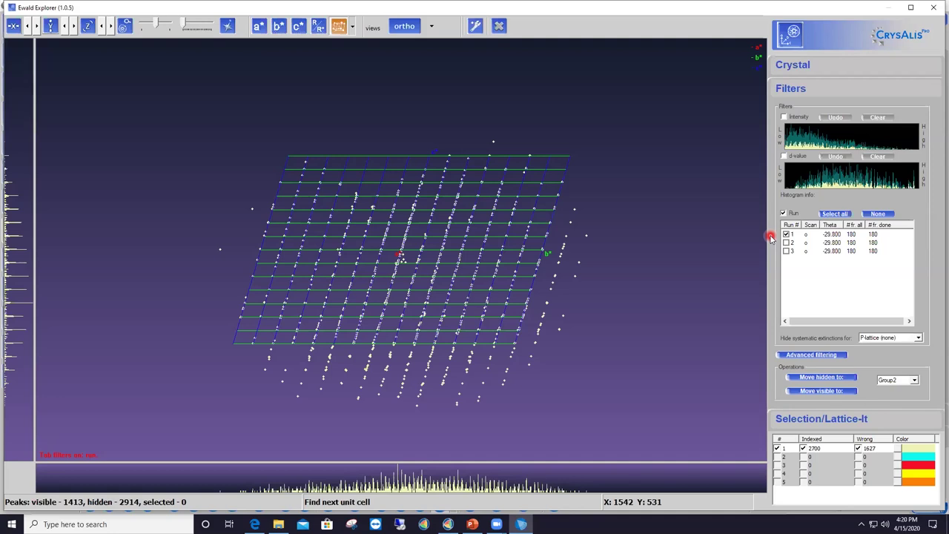
pyautogui.click(836, 216)
pyautogui.click(798, 66)
pyautogui.click(720, 260)
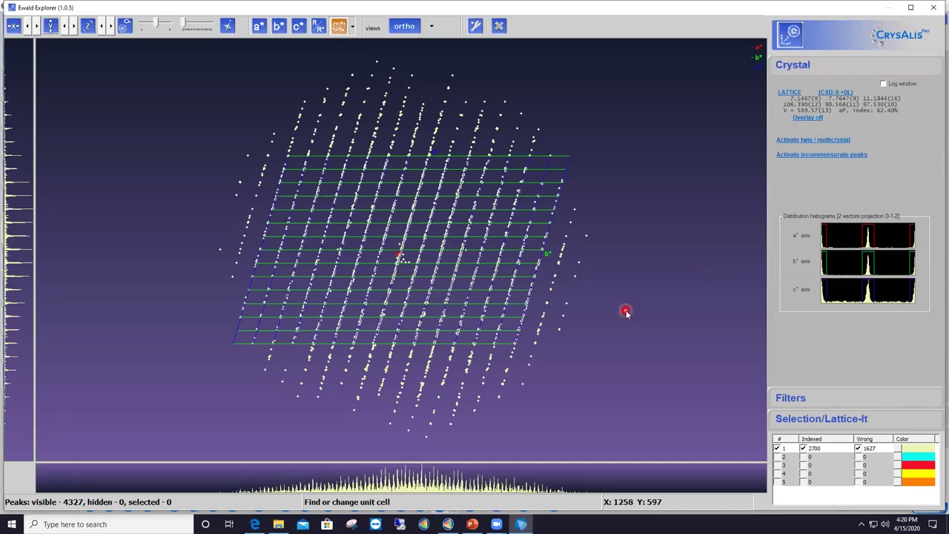
# Step: Activate twin/multicrystal handling and run automatic twin finding
pyautogui.click(804, 145)
pyautogui.click(777, 138)
pyautogui.click(782, 141)
pyautogui.click(745, 151)
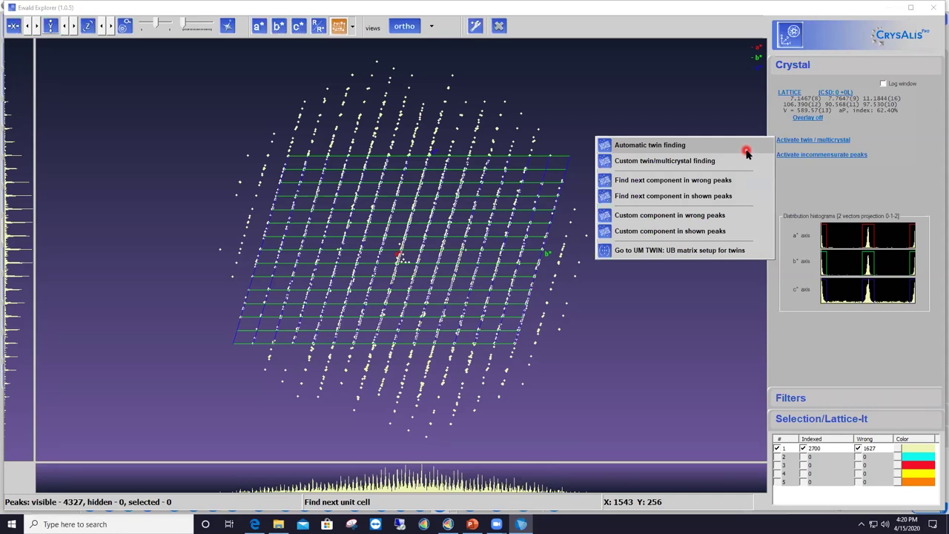
pyautogui.click(746, 151)
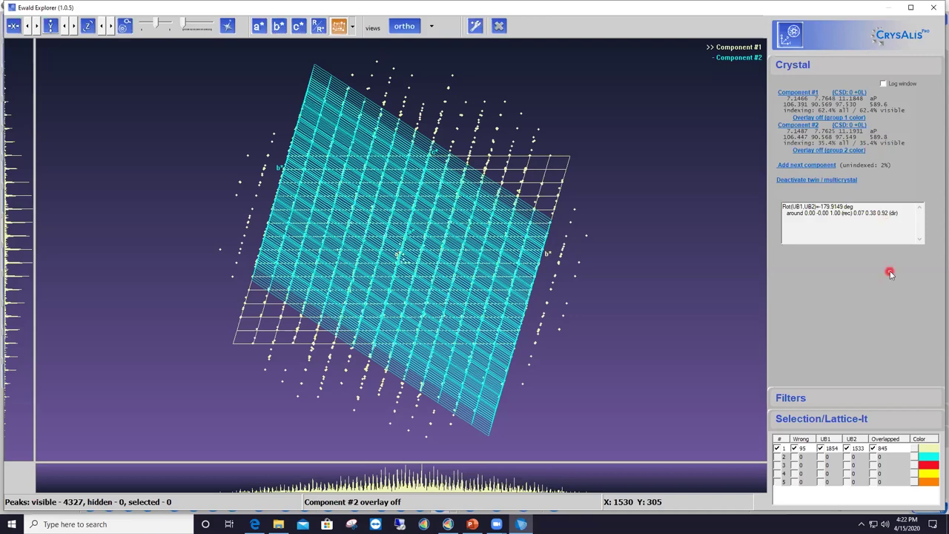
# Step: Examine the rotation angle between UB1 and UB2 and its reciprocal and direct rotation axis
pyautogui.moveTo(901, 215); pyautogui.dragTo(831, 213)
pyautogui.click(856, 213)
pyautogui.moveTo(843, 207); pyautogui.dragTo(820, 207)
pyautogui.click(804, 213)
pyautogui.moveTo(805, 213); pyautogui.dragTo(895, 212)
pyautogui.click(837, 214)
pyautogui.click(816, 214)
pyautogui.click(832, 215)
pyautogui.click(860, 218)
# Step: Hide the wrong and overlapped peaks of group 1
pyautogui.click(806, 454)
pyautogui.click(794, 449)
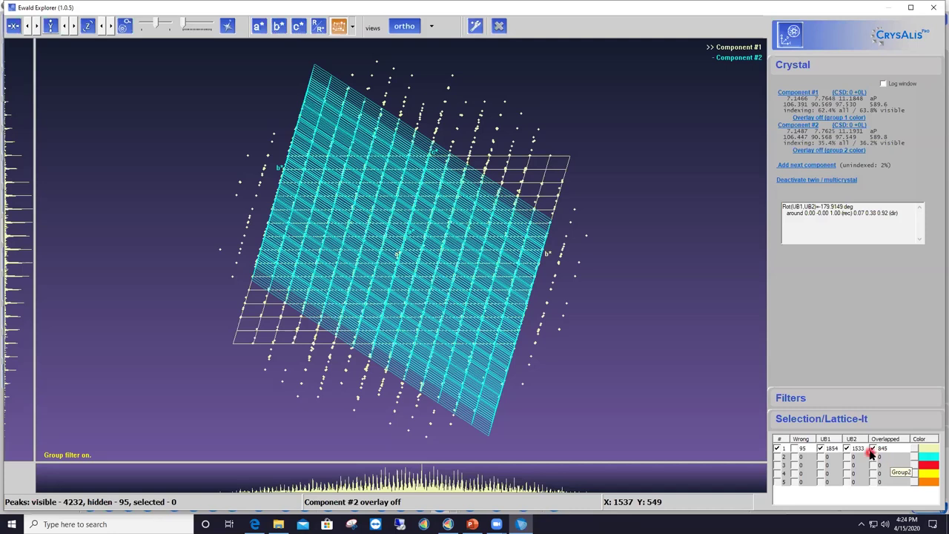
pyautogui.click(874, 449)
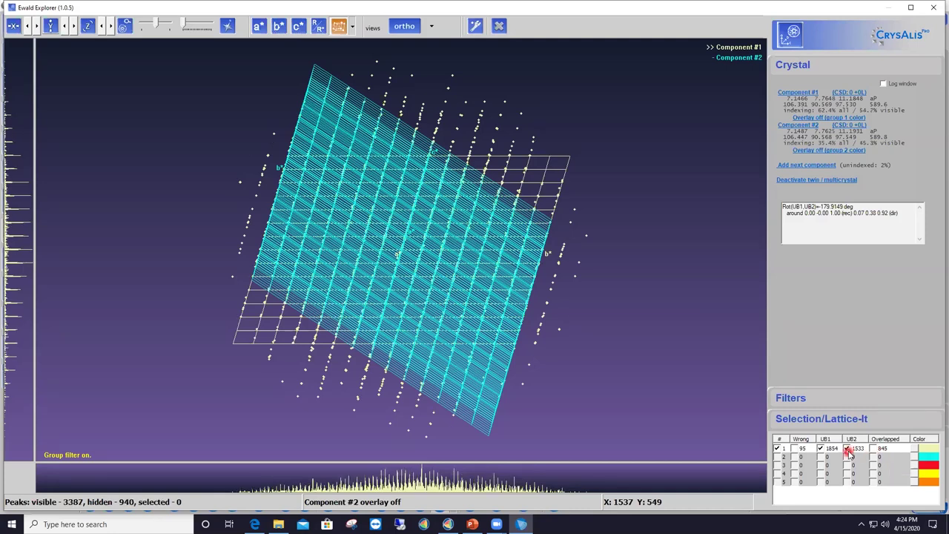
# Step: Hide the UB2 peaks of group 1 and turn off the component 2 lattice overlay
pyautogui.click(846, 450)
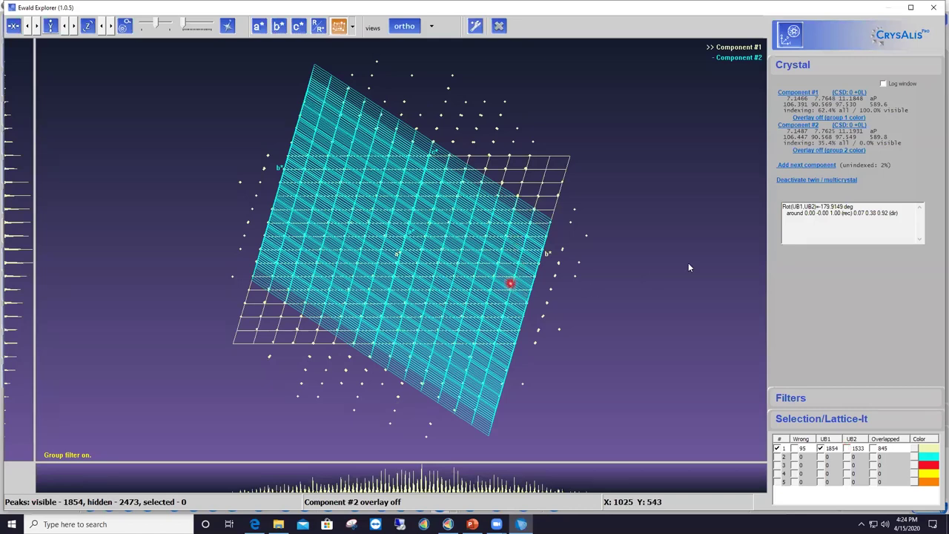
pyautogui.click(821, 153)
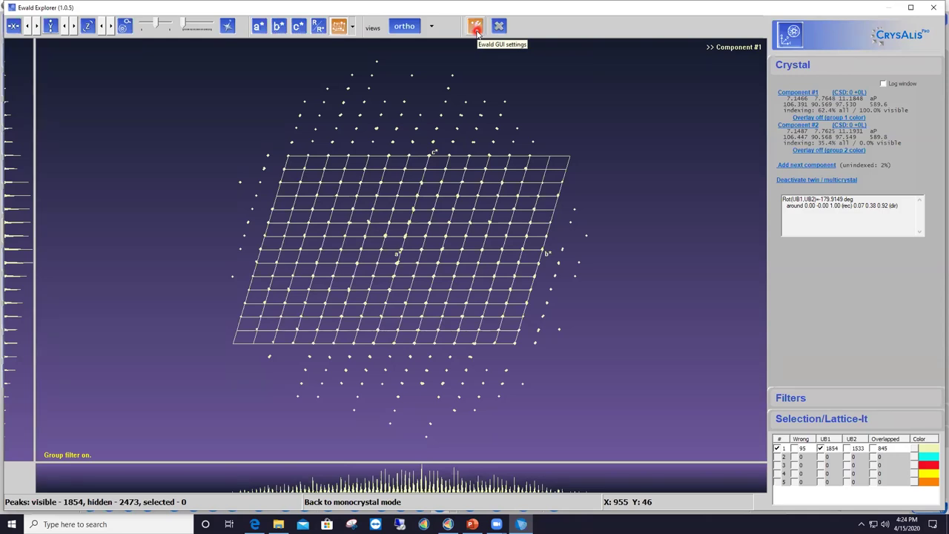
# Step: Set the size of the displayed peaks to the intensity-dependent f(I) option and apply it
pyautogui.click(476, 28)
pyautogui.click(450, 154)
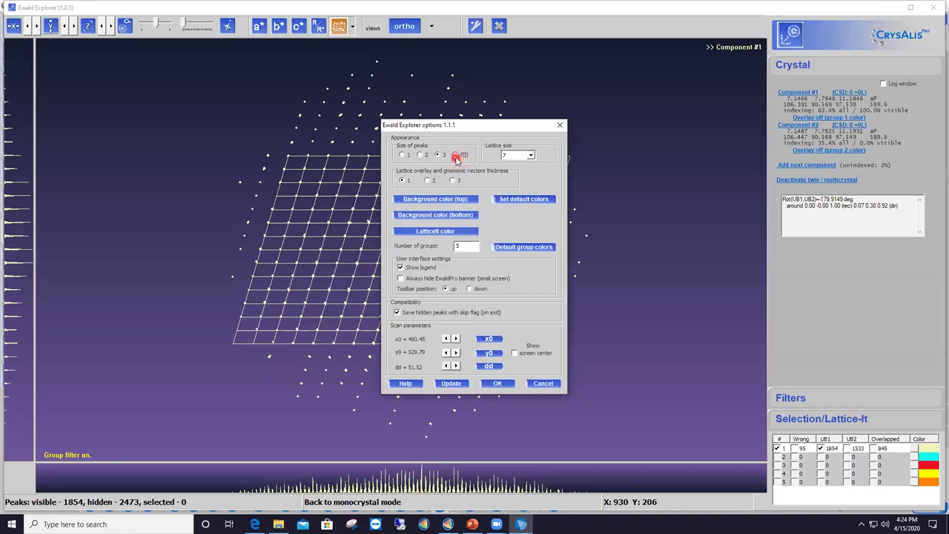
pyautogui.click(457, 157)
pyautogui.click(504, 386)
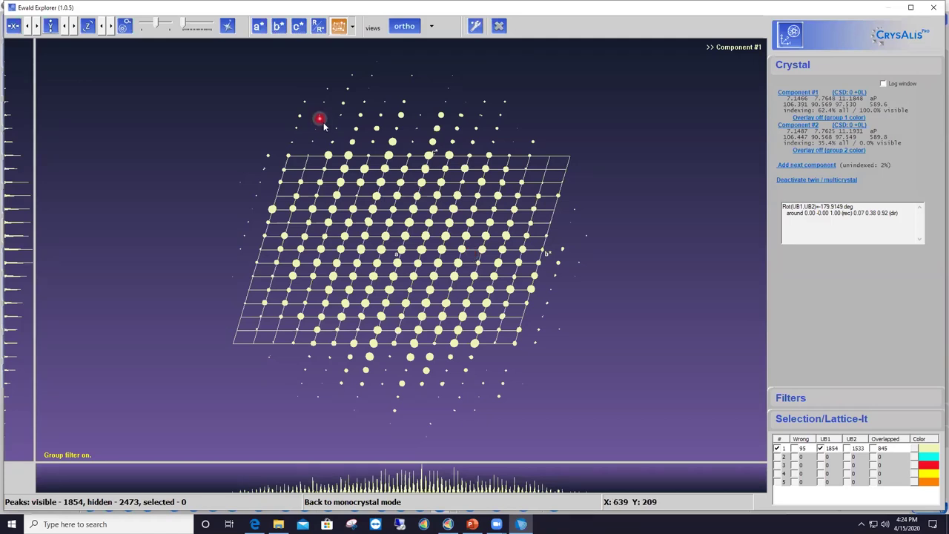
# Step: View the UB1 peaks against the component 1 lattice along b*, c* and a*
pyautogui.click(278, 26)
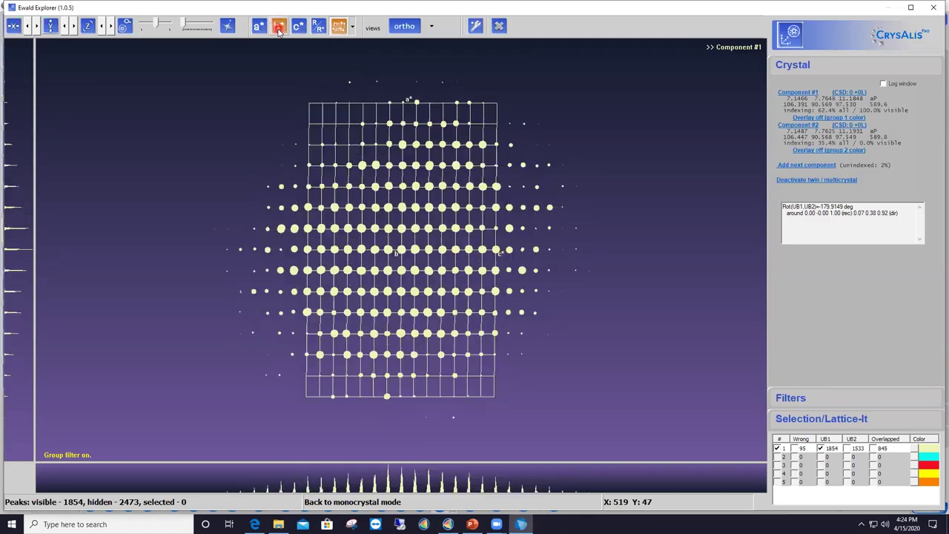
pyautogui.click(298, 26)
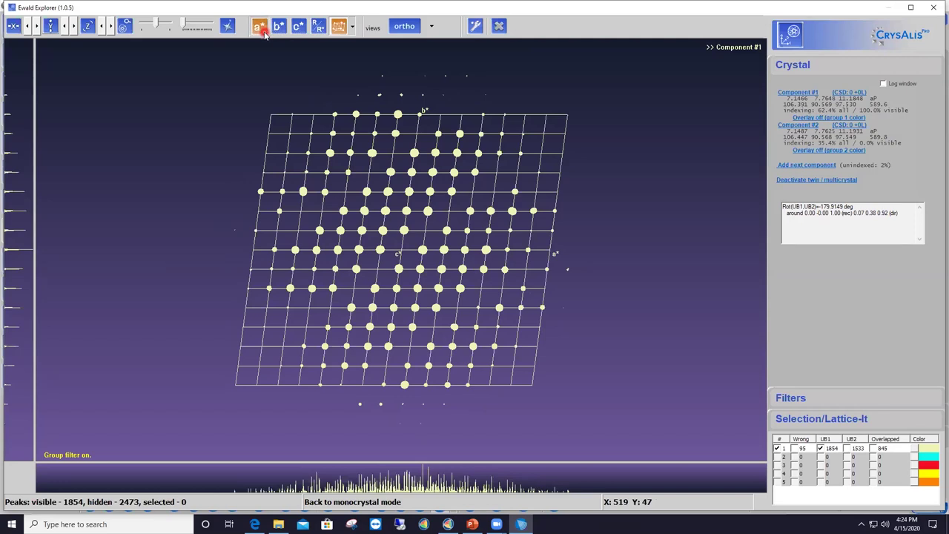
pyautogui.click(264, 31)
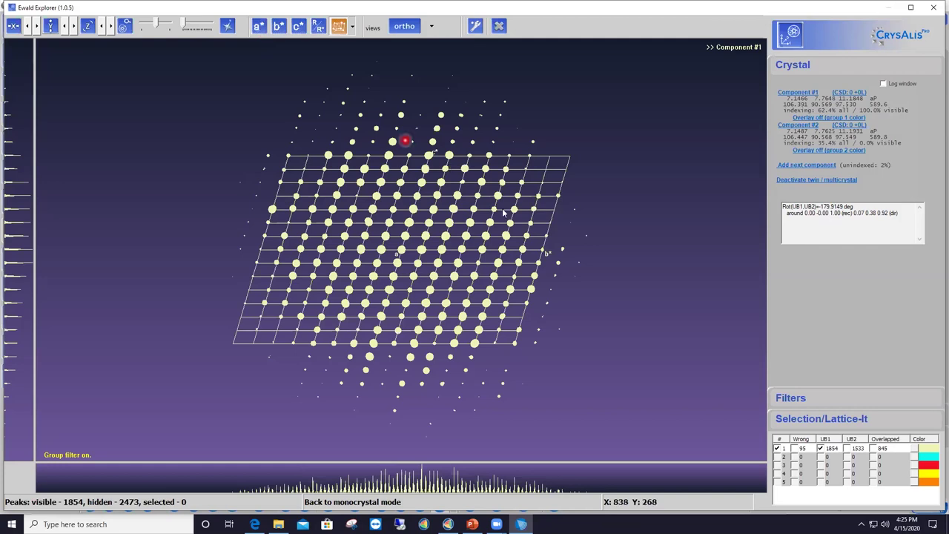
# Step: Display the overlapped peaks of group 1 and hide its UB1 peaks so only the overlapped ones are shown
pyautogui.click(874, 450)
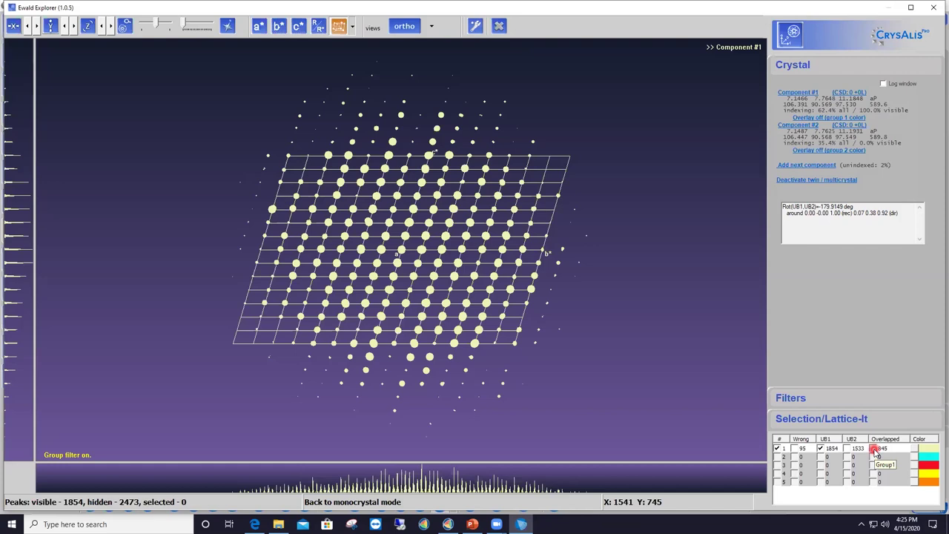
pyautogui.click(874, 449)
pyautogui.click(874, 449)
pyautogui.click(874, 449)
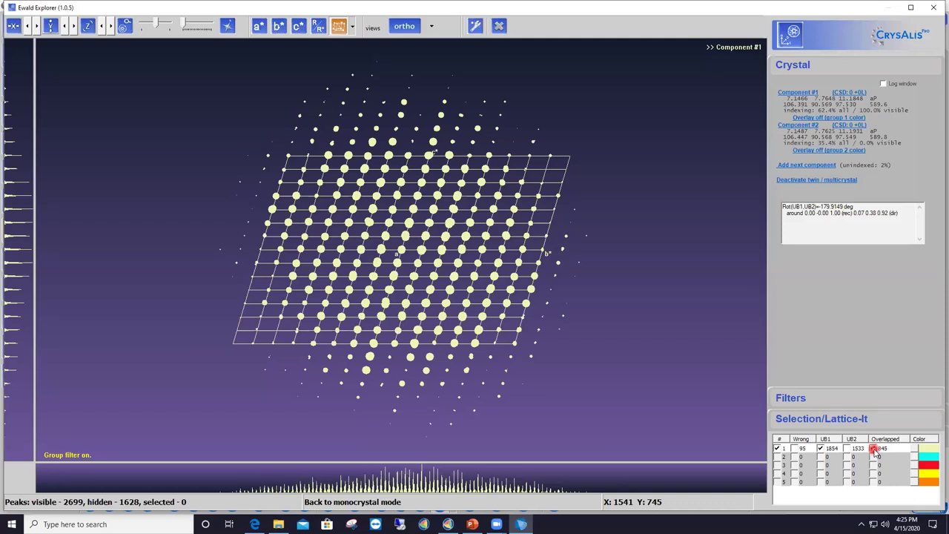
pyautogui.click(928, 463)
pyautogui.click(819, 450)
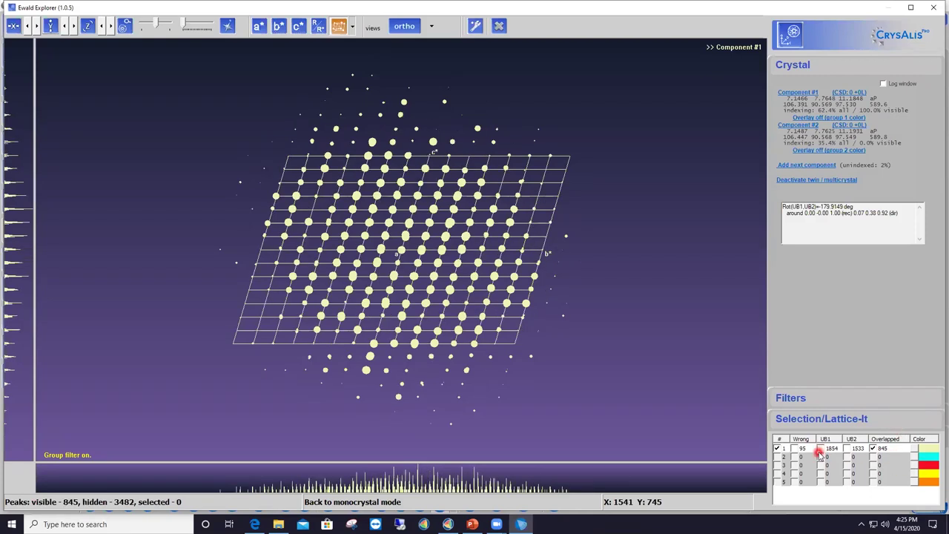
# Step: Move the visible overlapped peaks from group 1 to Group2
pyautogui.click(786, 399)
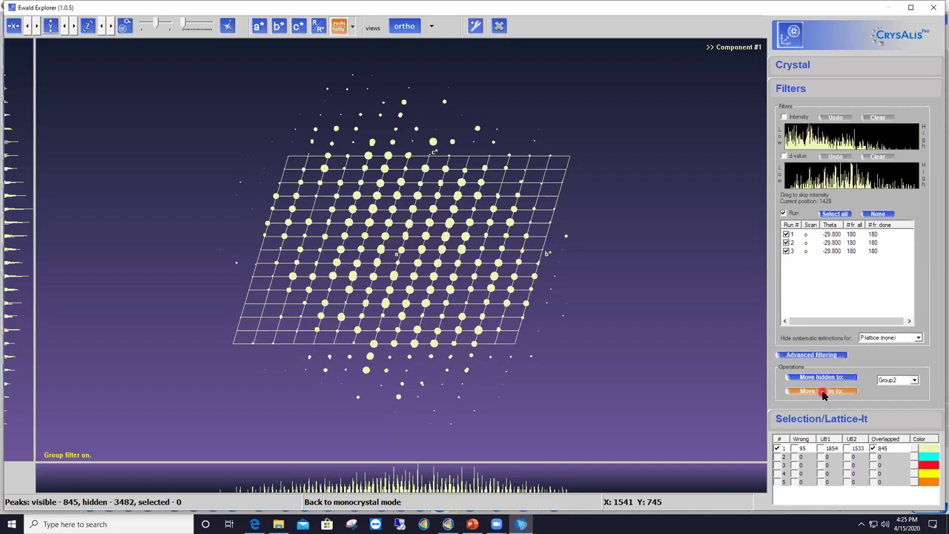
pyautogui.click(914, 381)
pyautogui.click(915, 382)
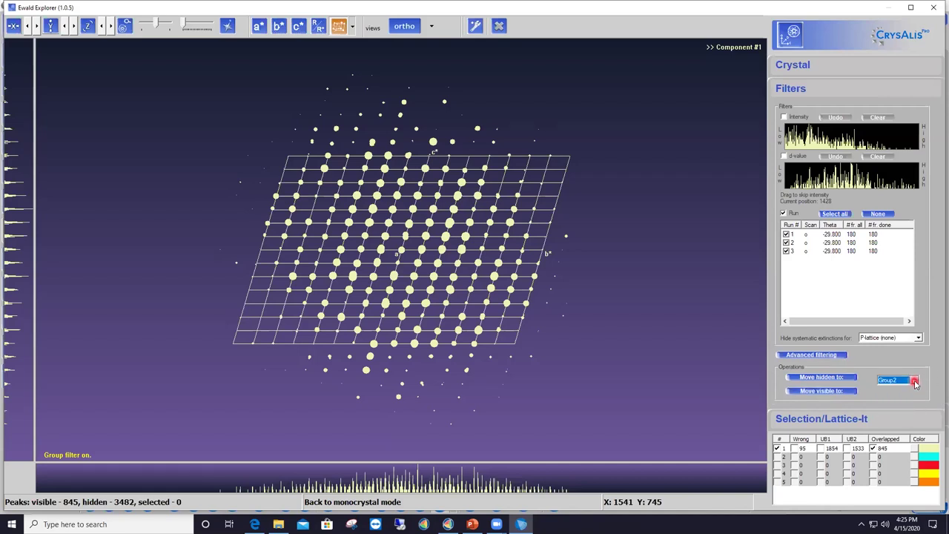
pyautogui.click(827, 391)
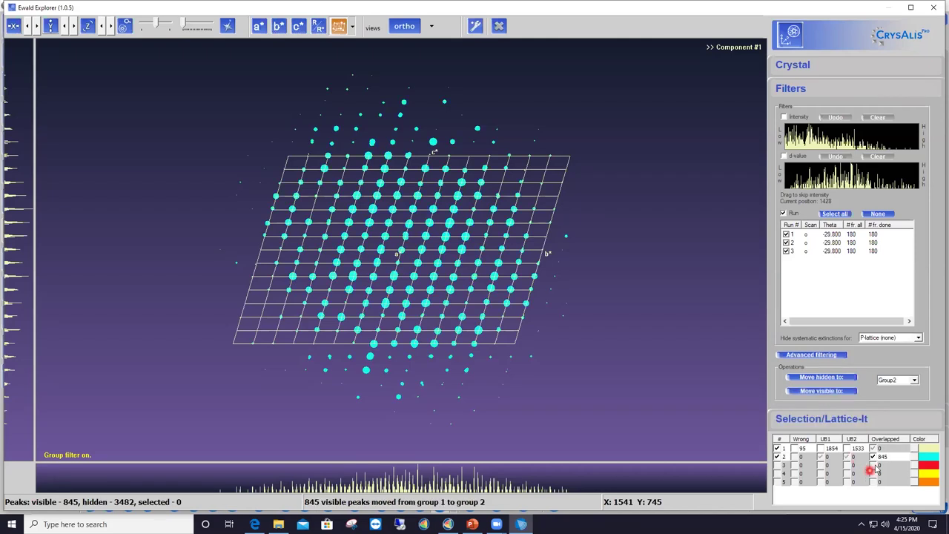
# Step: Toggle the UB1 peaks of group 1 and leave them displayed together with the overlapped peaks of group 2
pyautogui.click(926, 458)
pyautogui.click(820, 459)
pyautogui.click(822, 449)
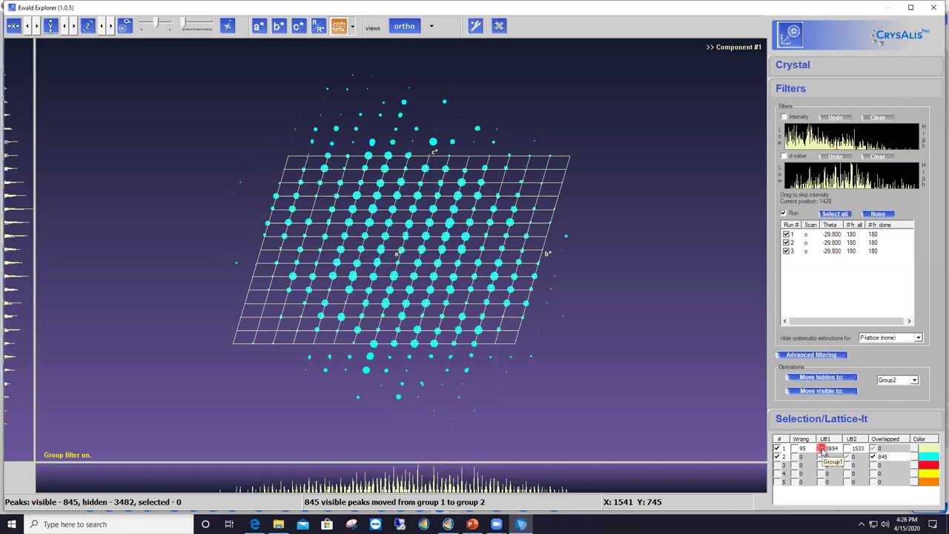
pyautogui.click(822, 450)
pyautogui.click(489, 295)
pyautogui.click(508, 301)
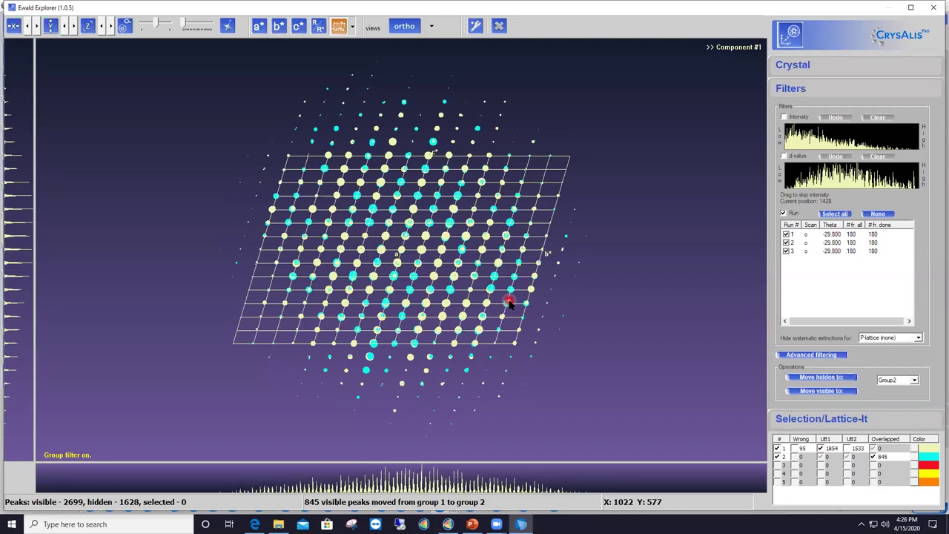
pyautogui.click(821, 450)
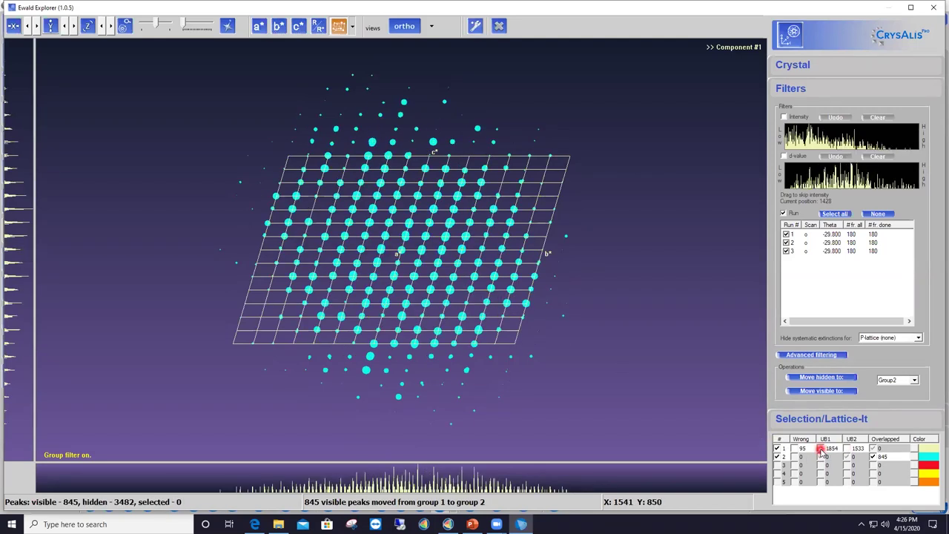
pyautogui.click(823, 450)
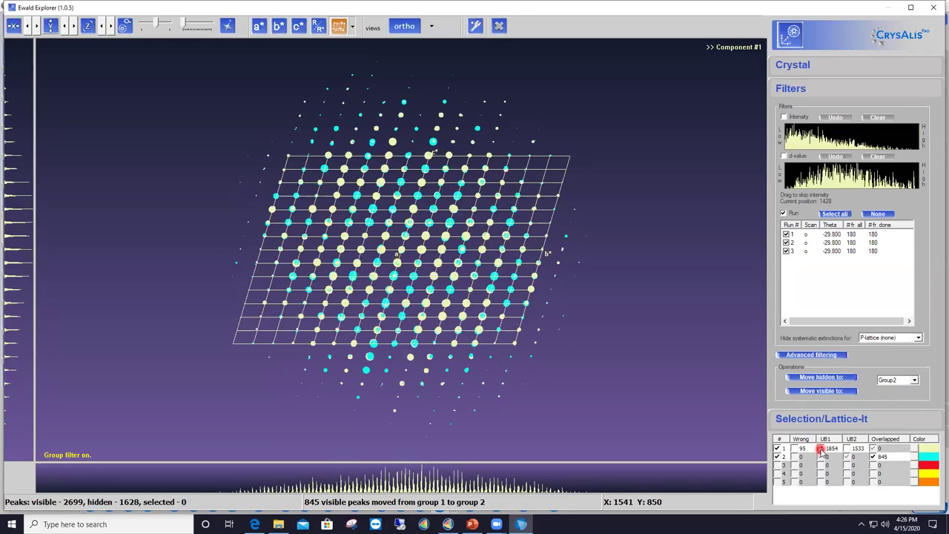
# Step: Compare the UB1 and overlapped peaks along b*, c* and a*
pyautogui.click(279, 34)
pyautogui.click(300, 28)
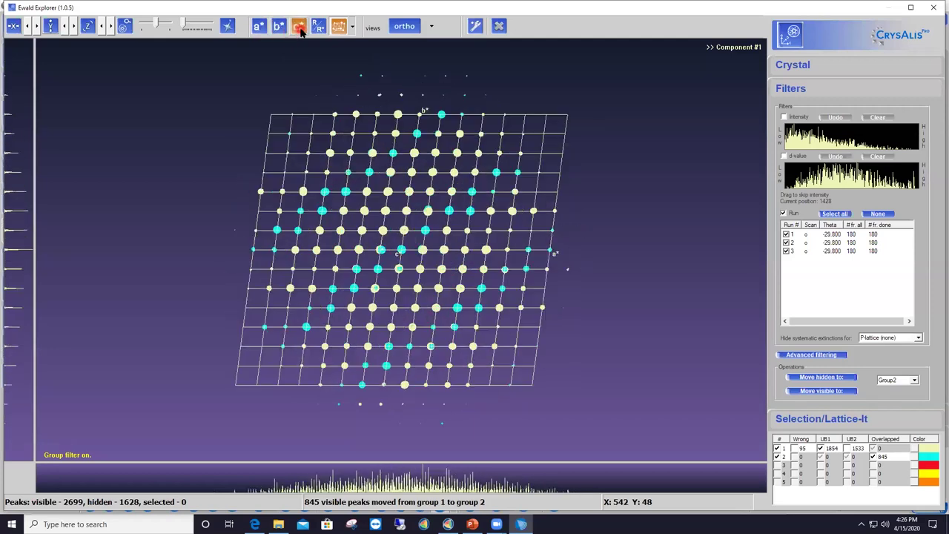
pyautogui.click(258, 28)
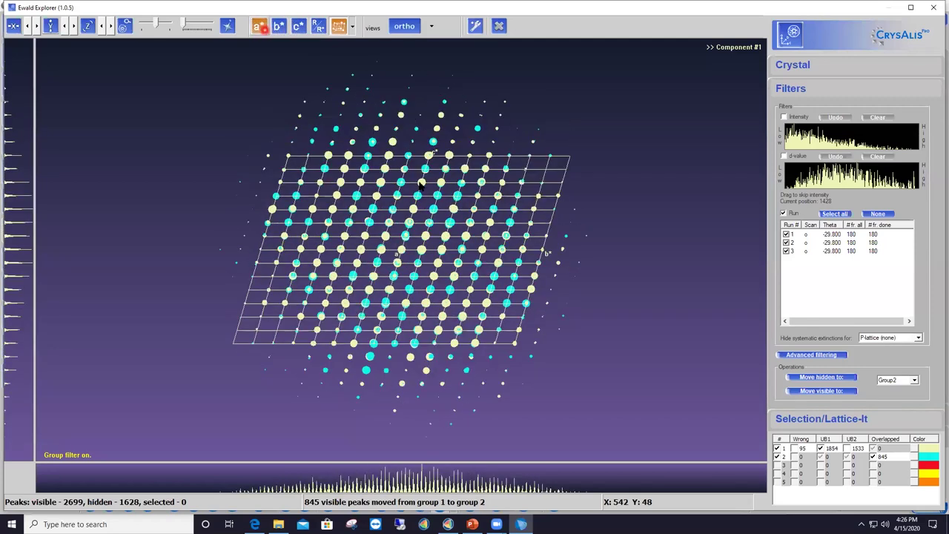
# Step: Hide the overlapped peaks of group 2 and the UB1 peaks of group 1
pyautogui.click(849, 457)
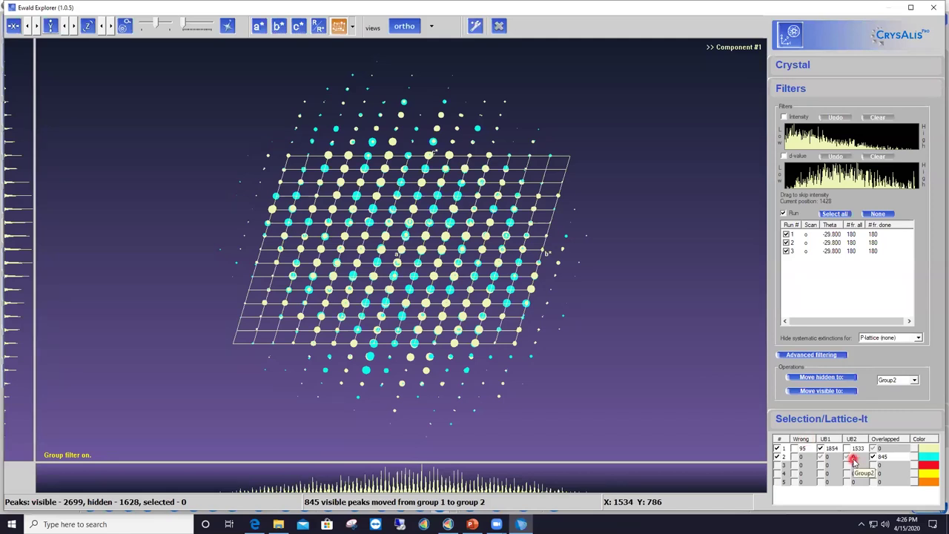
pyautogui.click(873, 457)
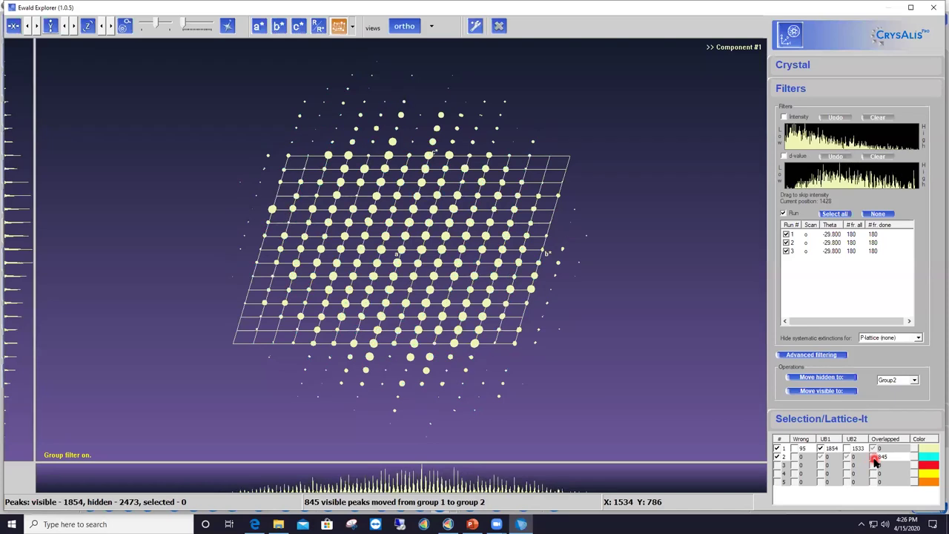
pyautogui.click(820, 449)
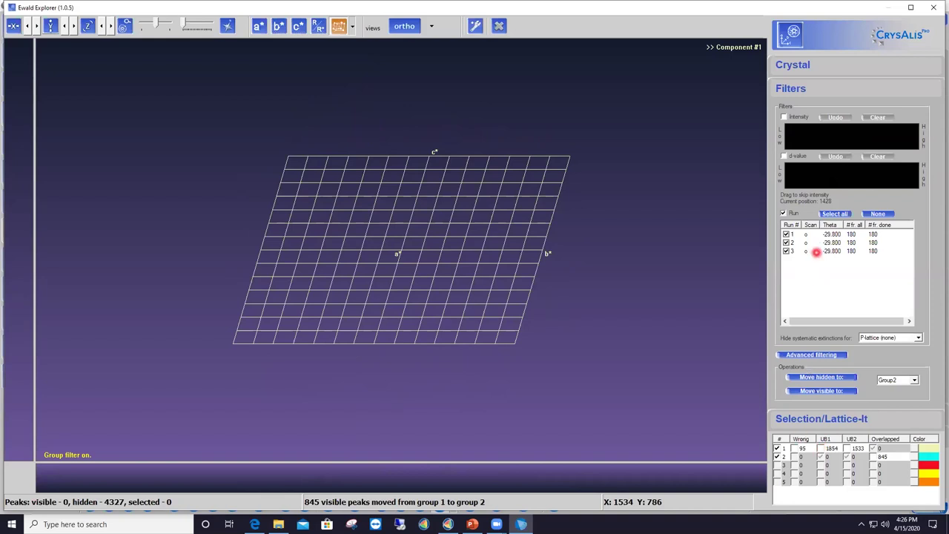
# Step: Replace the component 1 lattice overlay with the component 2 overlay and display the UB2 peaks of group 1
pyautogui.click(801, 68)
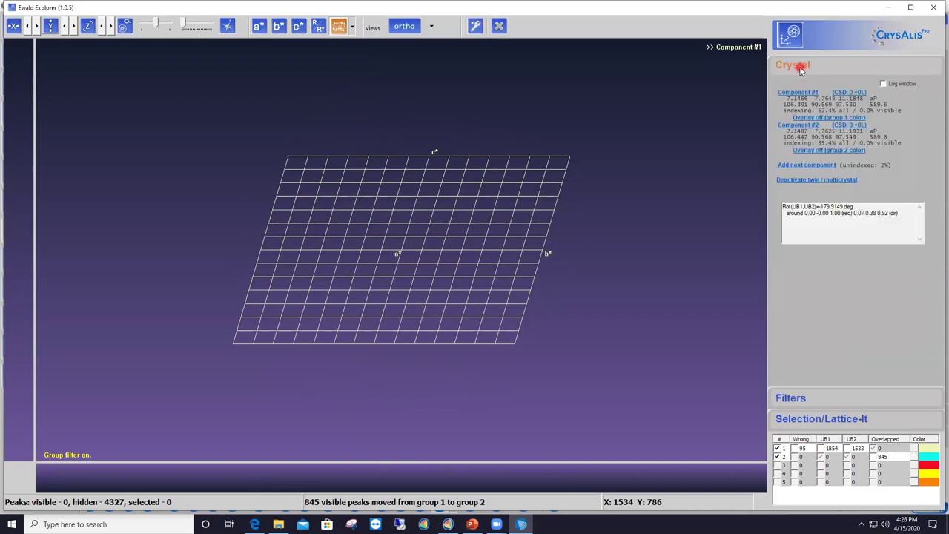
pyautogui.click(820, 119)
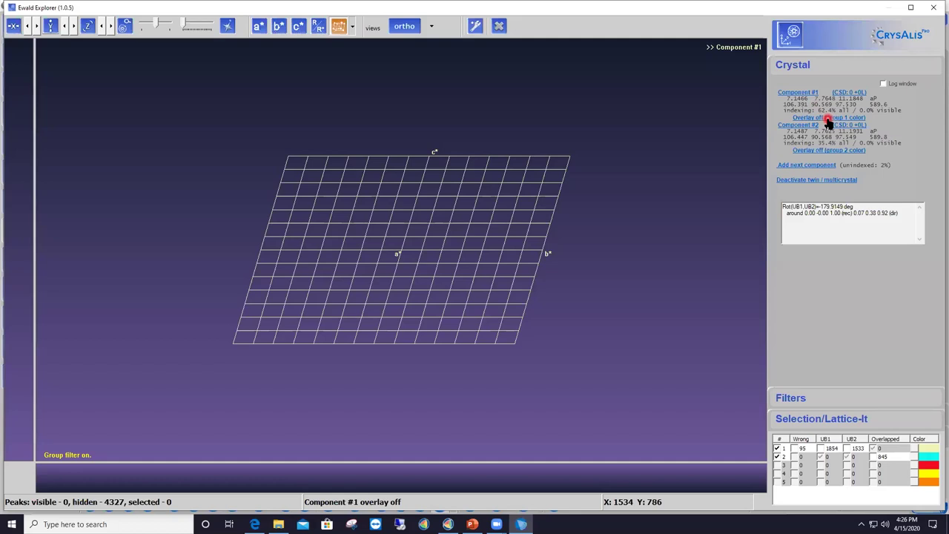
pyautogui.click(827, 119)
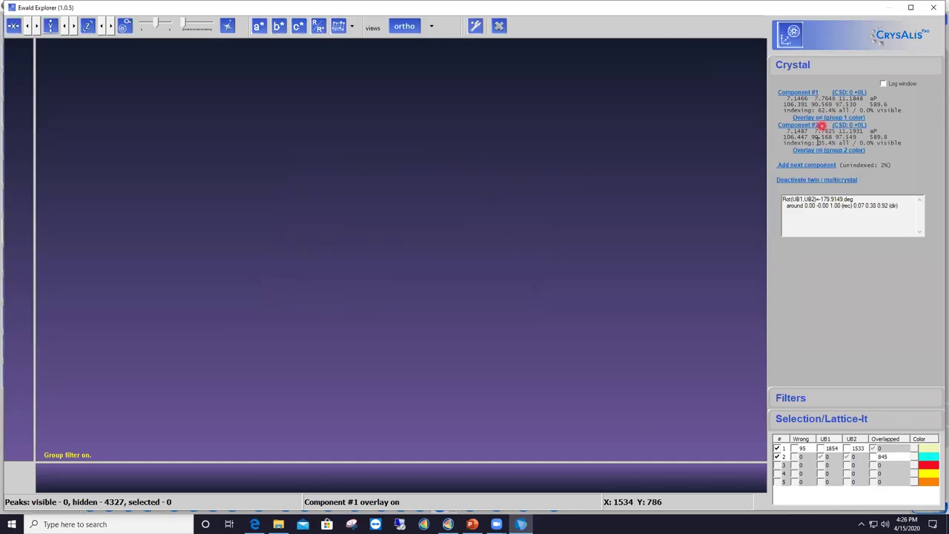
pyautogui.click(818, 151)
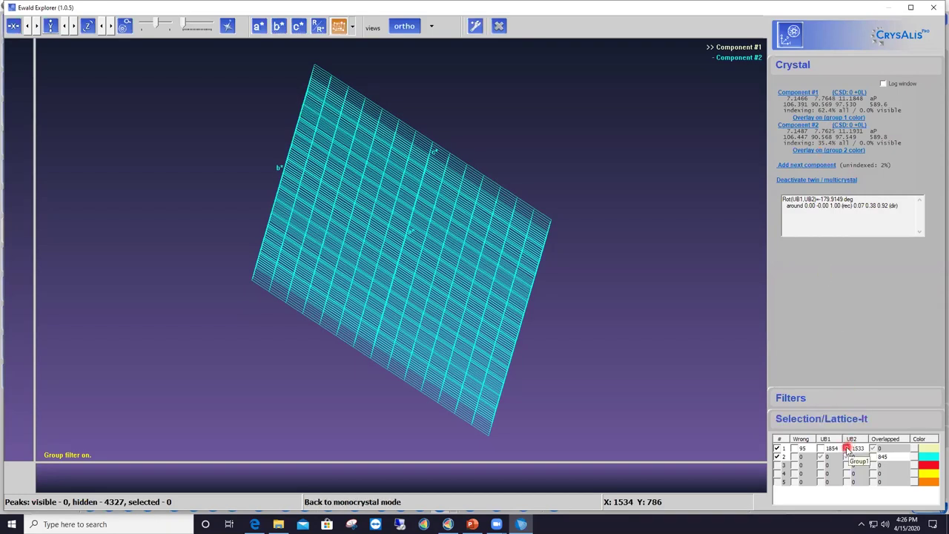
pyautogui.click(848, 450)
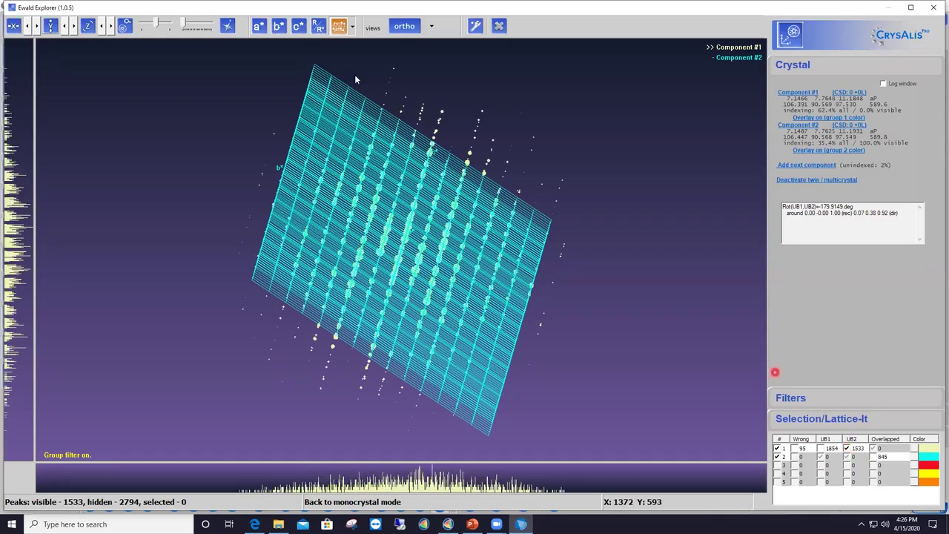
# Step: Check the UB2 peaks against the component 2 lattice along a*, b* and c*, returning to a*
pyautogui.click(258, 27)
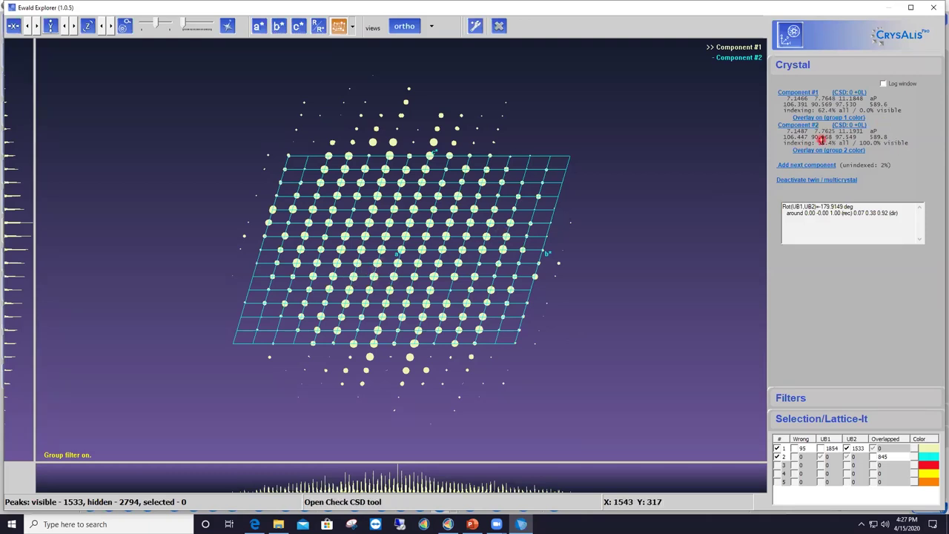
pyautogui.click(279, 28)
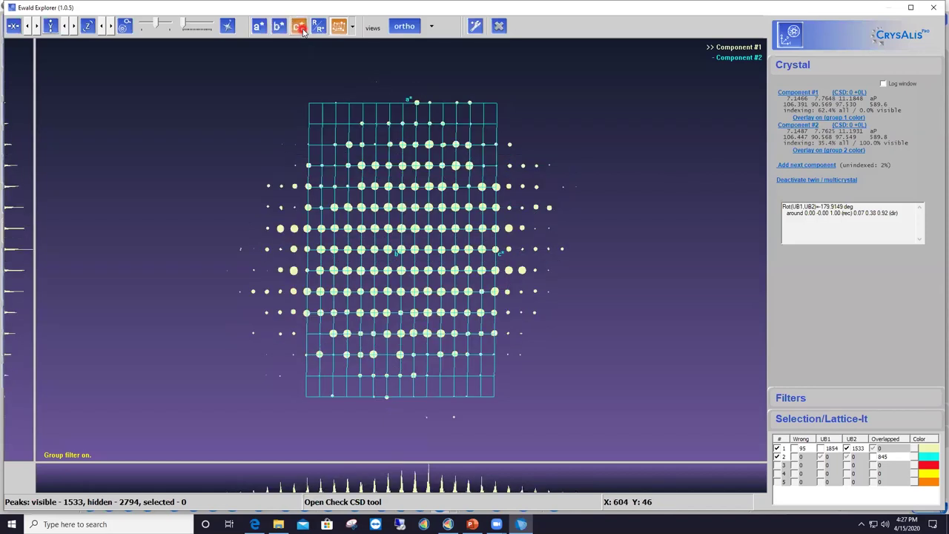
pyautogui.click(260, 28)
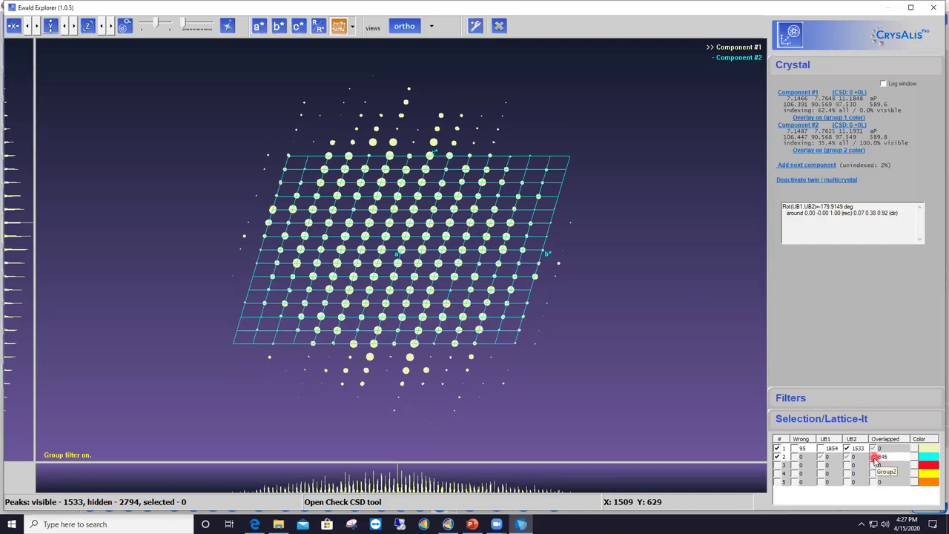
# Step: Display the overlapped peaks of group 2 alongside the UB2 peaks and exit Ewald Explorer to the Lattice wizard
pyautogui.click(875, 460)
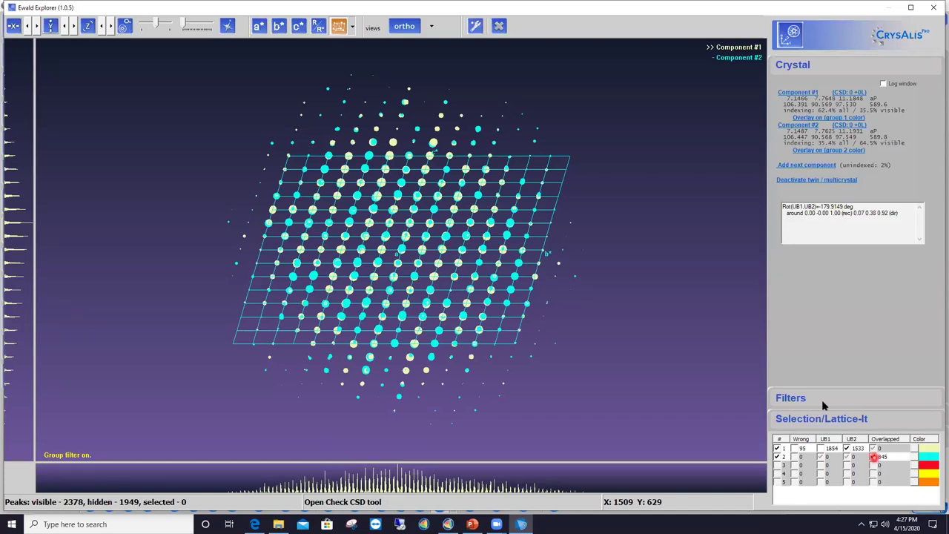
pyautogui.click(623, 351)
pyautogui.click(500, 30)
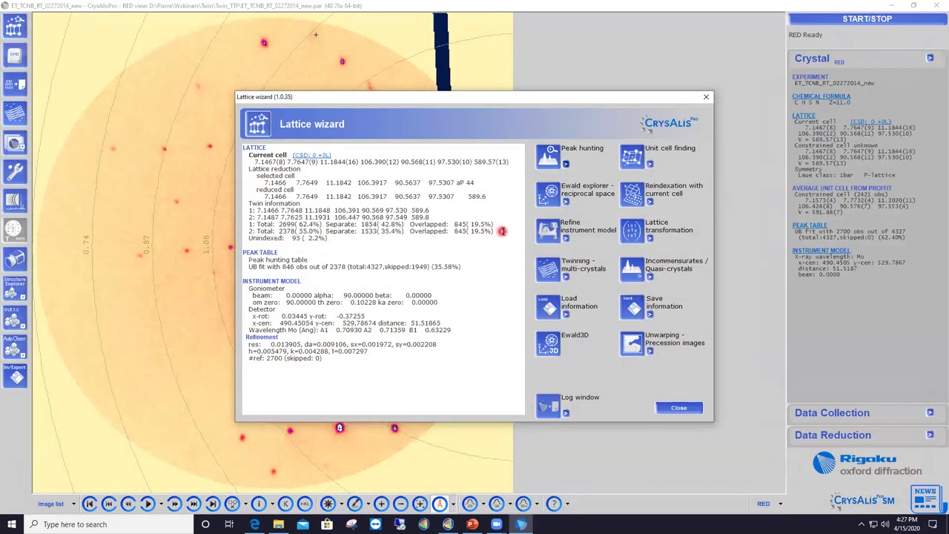
# Step: Examine the total, separate and overlapped peak statistics of both twin components in the lattice summary
pyautogui.moveTo(494, 231); pyautogui.dragTo(245, 222)
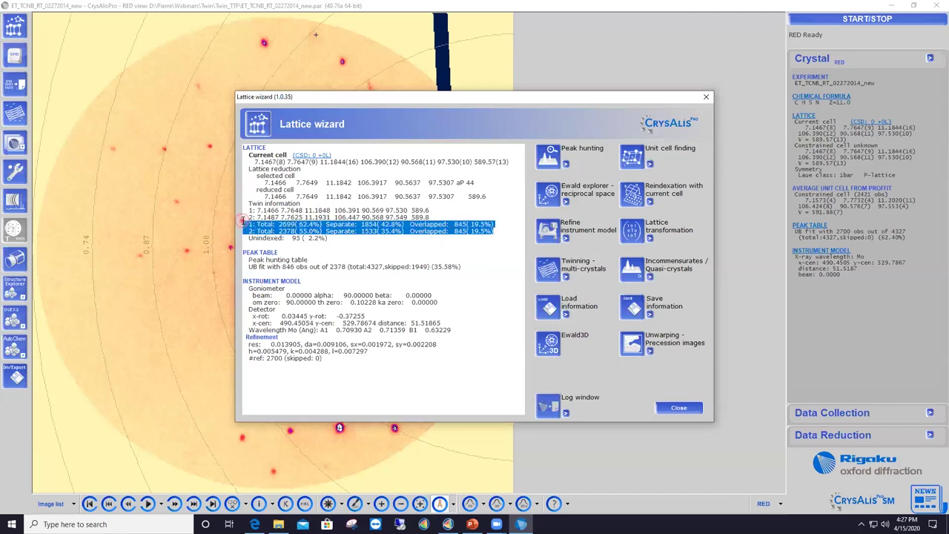
pyautogui.click(289, 227)
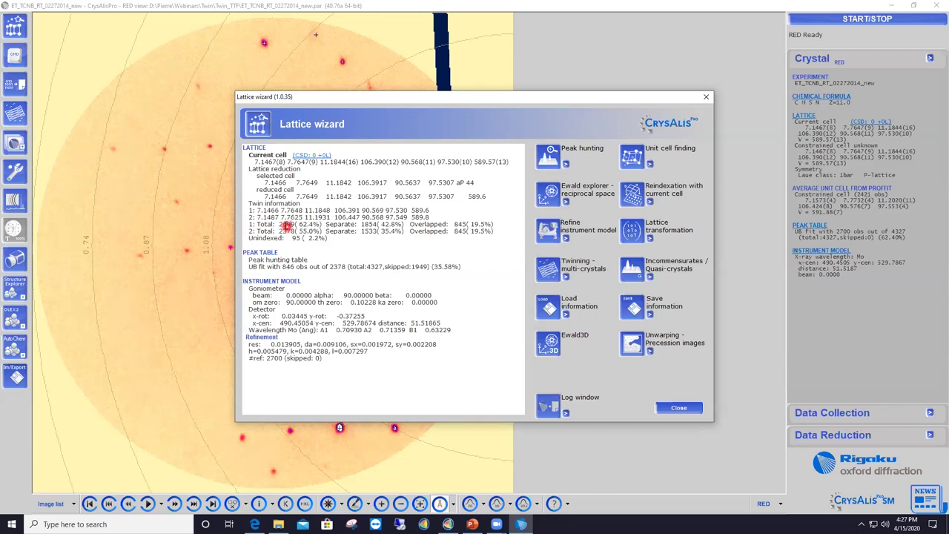
pyautogui.doubleClick(287, 224)
pyautogui.doubleClick(369, 224)
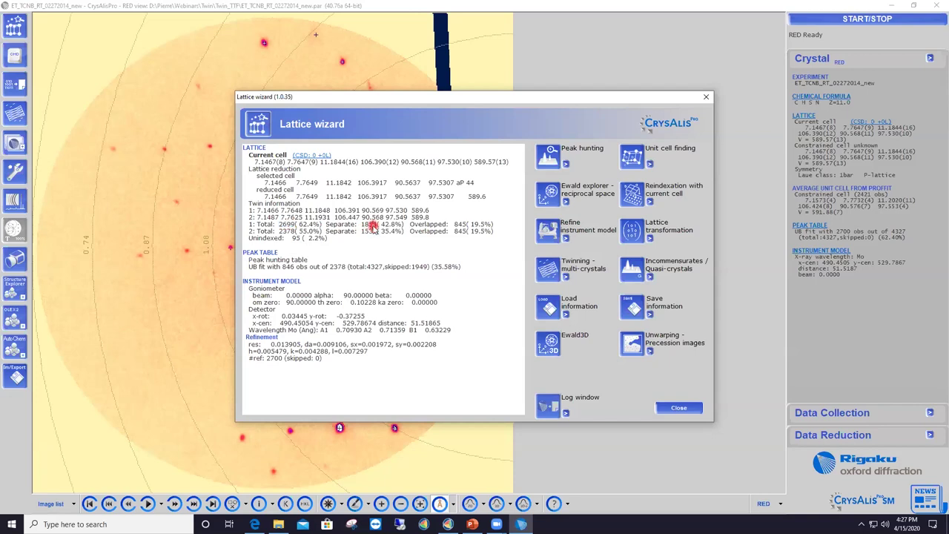
# Step: Check the peak statistics of twin component 1, close the Lattice wizard and start data reduction with options
pyautogui.tripleClick(459, 225)
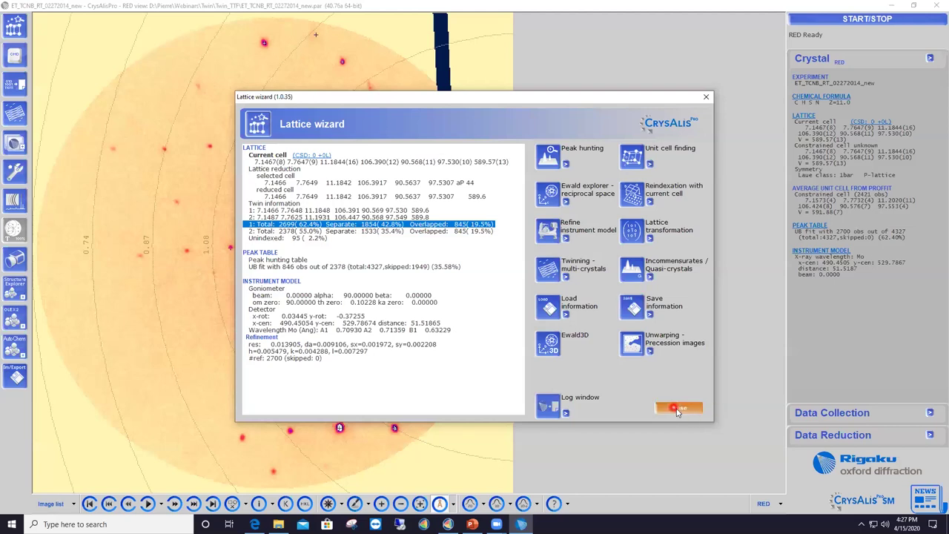
pyautogui.click(677, 410)
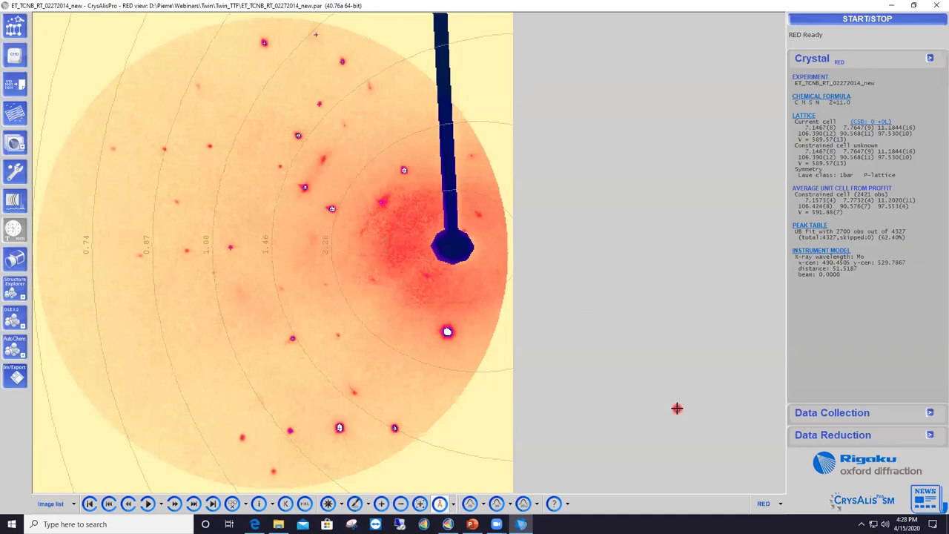
pyautogui.click(849, 23)
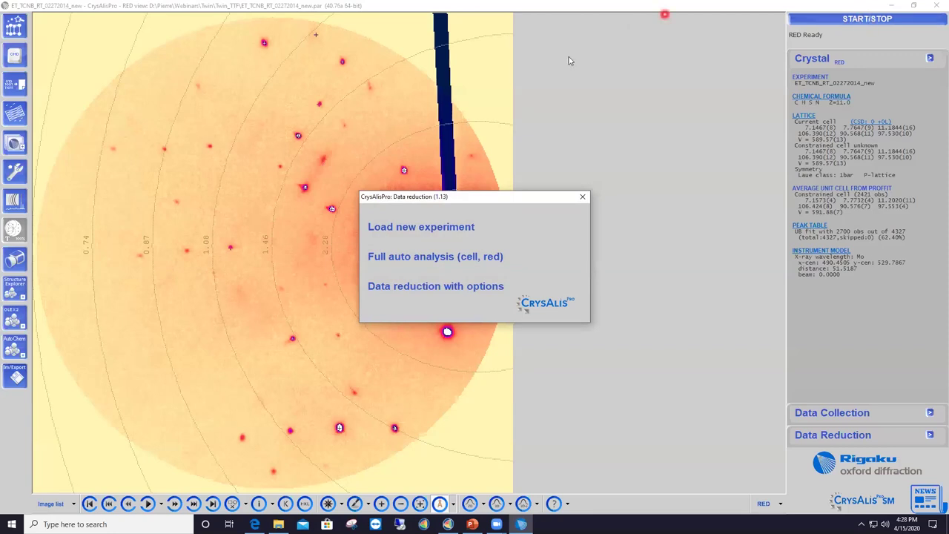
pyautogui.click(459, 293)
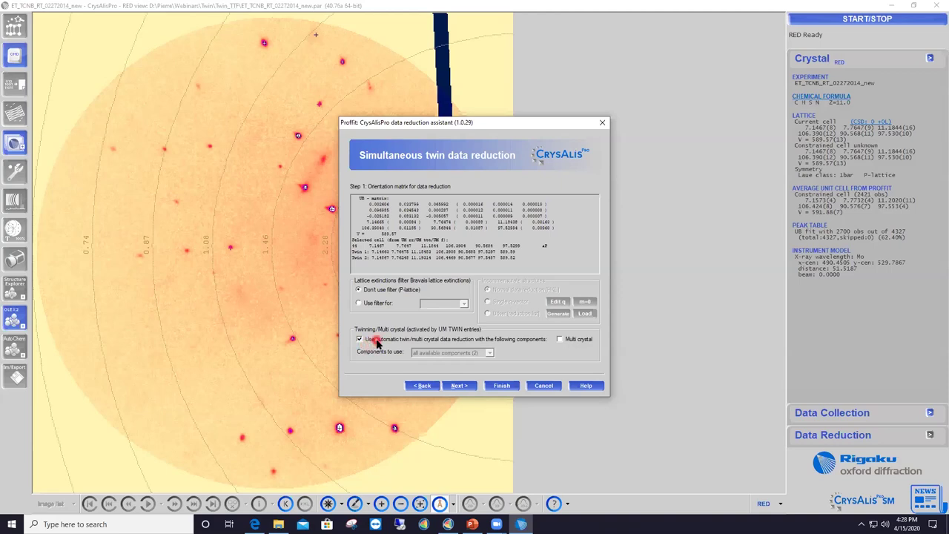
# Step: Accept the simultaneous twin data reduction settings for all available components and proceed to step 6, Output
pyautogui.click(460, 386)
pyautogui.click(460, 386)
pyautogui.click(460, 386)
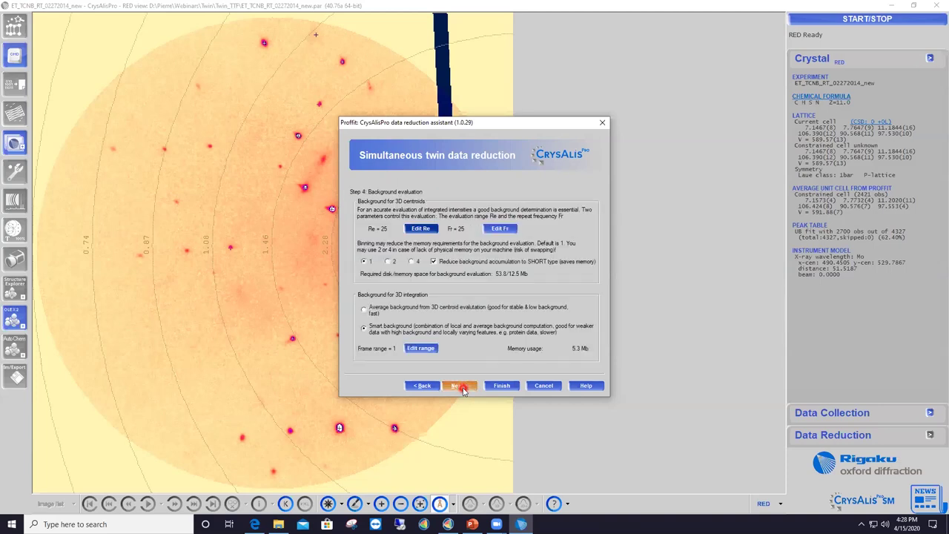
pyautogui.click(460, 386)
pyautogui.click(460, 386)
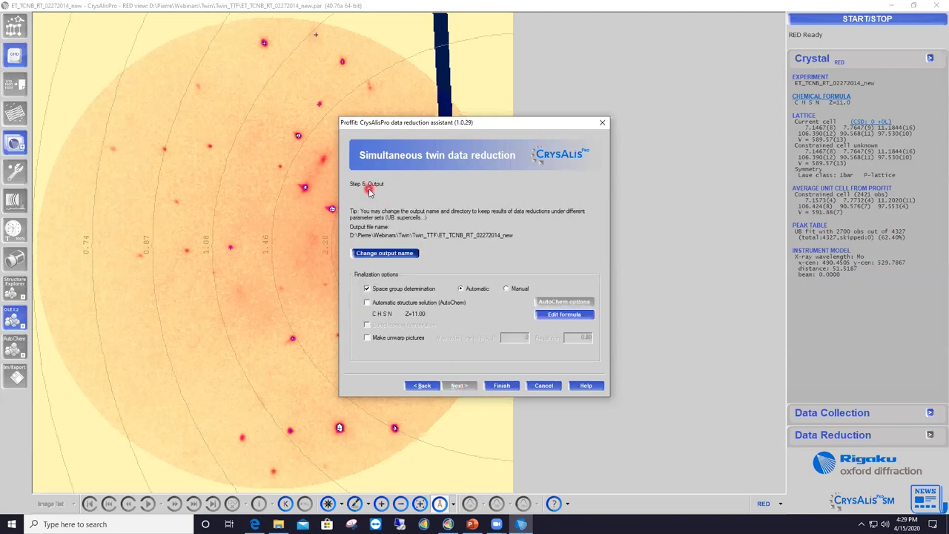
# Step: Review the chemical formula in the Mu-calculator and set mu and formula for C H S N with Z 11
pyautogui.click(572, 321)
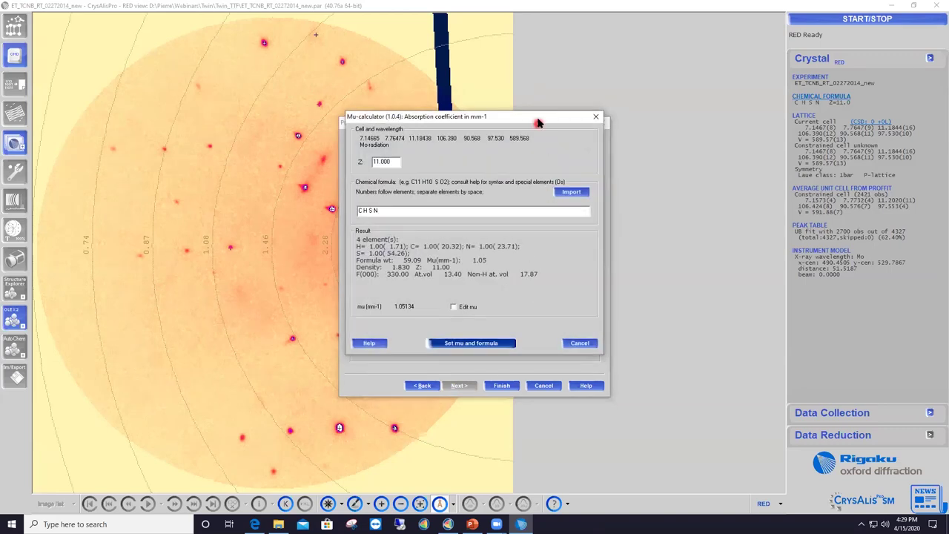
pyautogui.moveTo(380, 212); pyautogui.dragTo(355, 212)
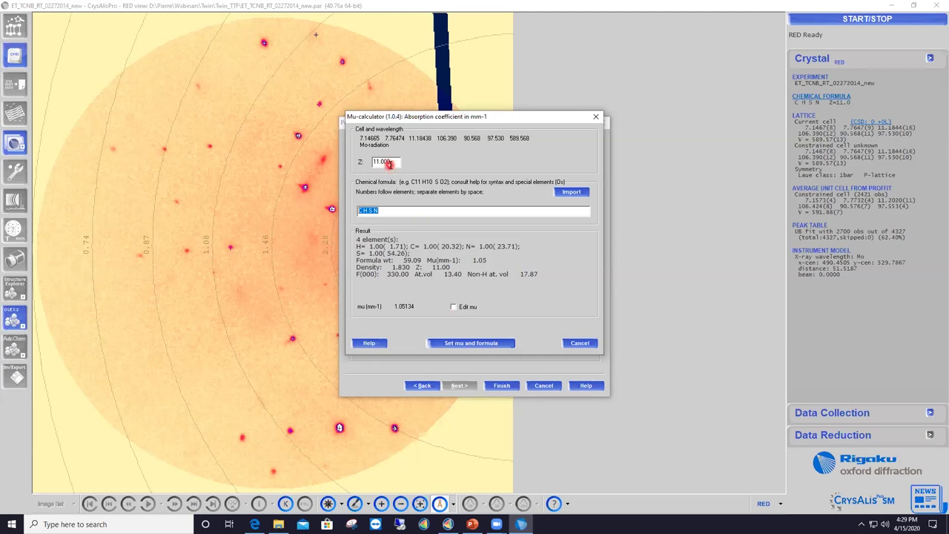
pyautogui.moveTo(382, 211); pyautogui.dragTo(361, 211)
pyautogui.click(459, 345)
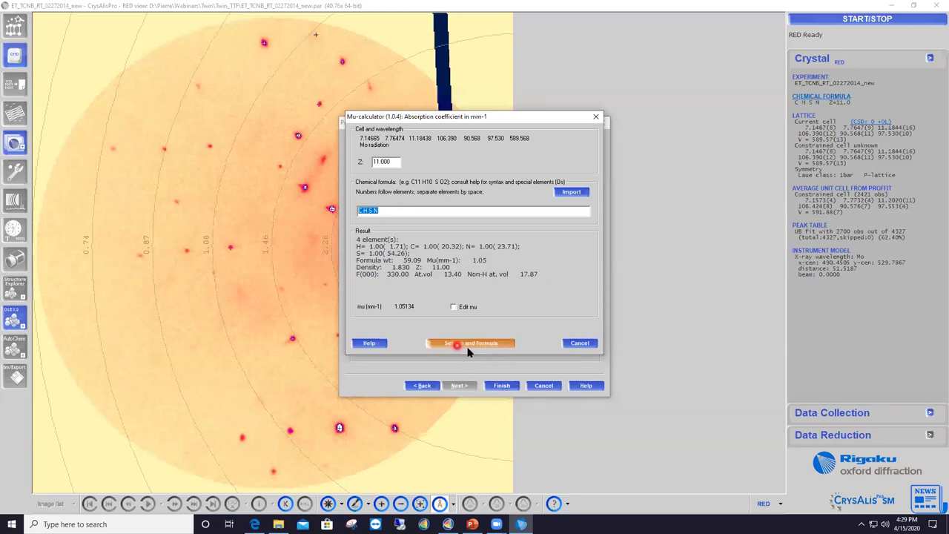
pyautogui.click(478, 346)
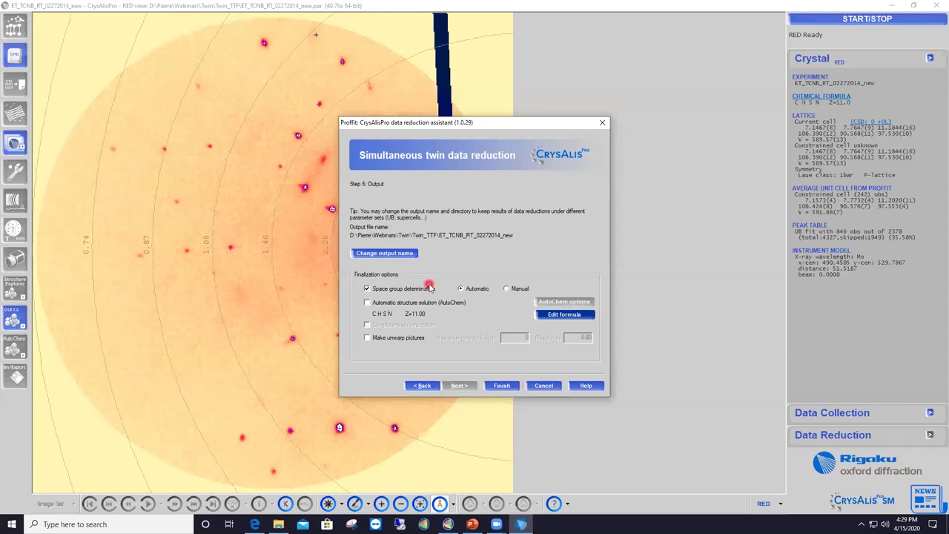
# Step: Change the output name to Webinar and start the simultaneous twin data reduction
pyautogui.click(407, 254)
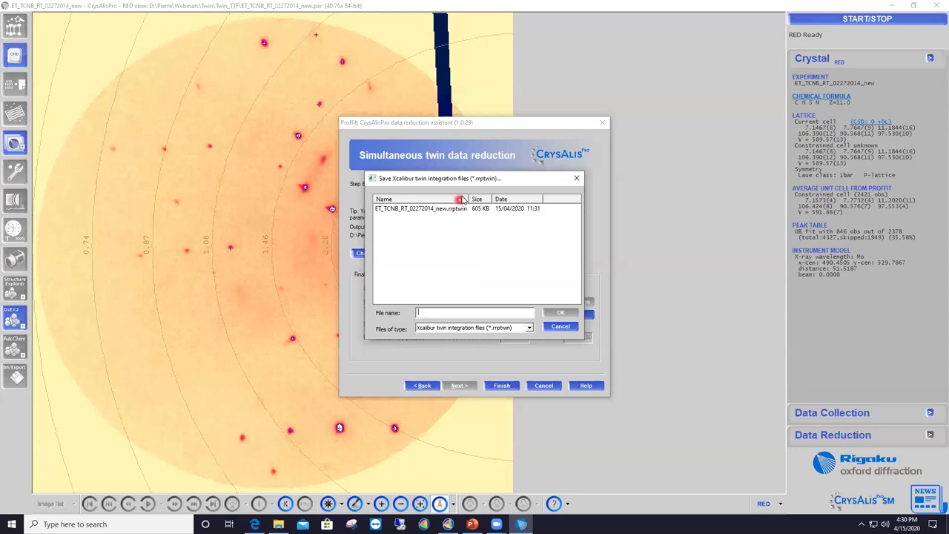
pyautogui.moveTo(482, 178); pyautogui.dragTo(529, 182)
pyautogui.click(481, 319)
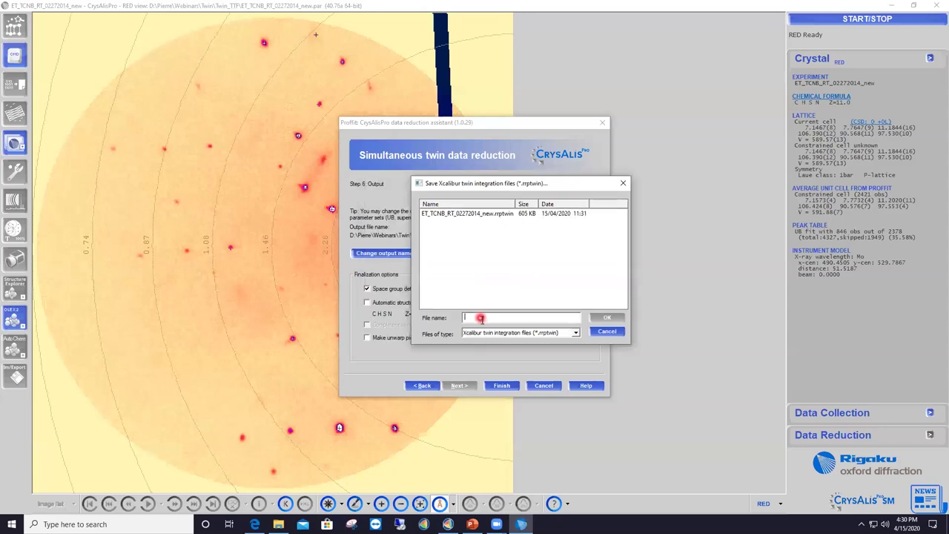
pyautogui.write('nar')
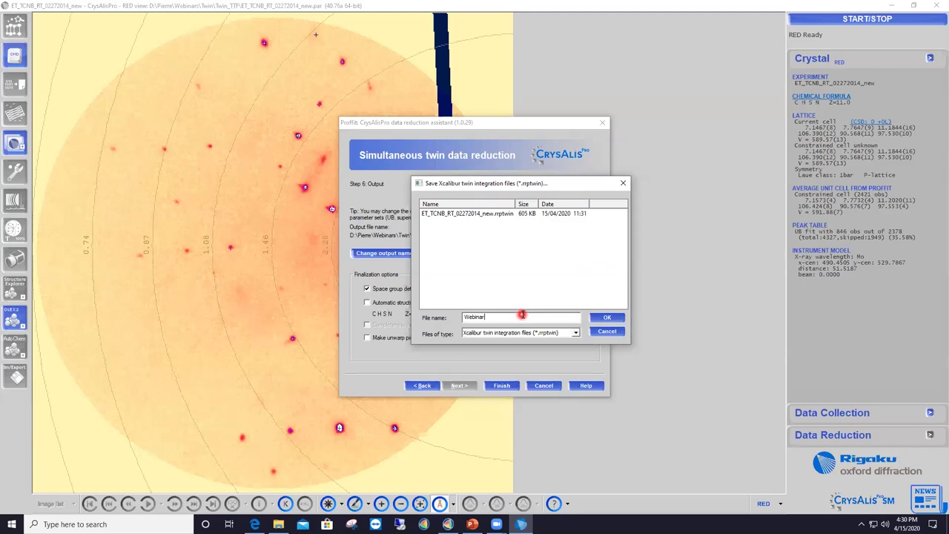
pyautogui.click(604, 318)
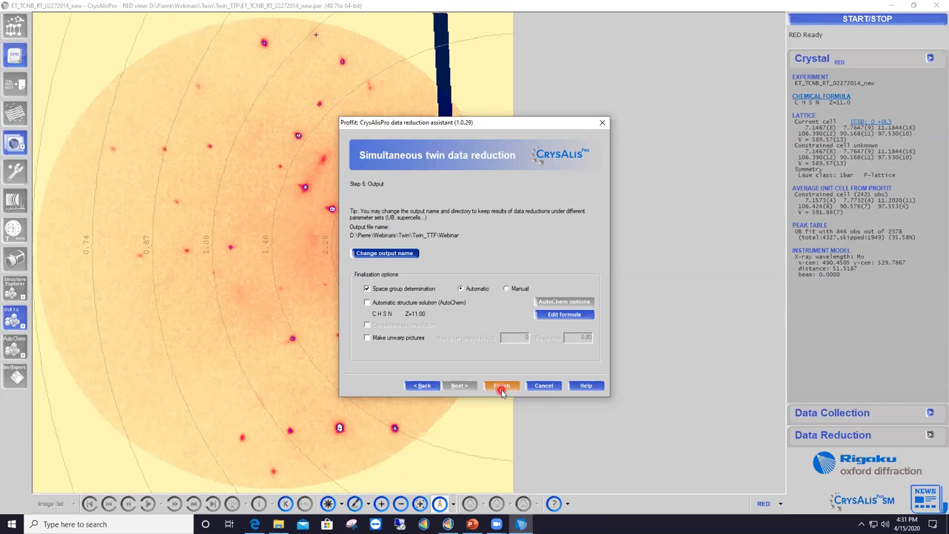
pyautogui.click(501, 387)
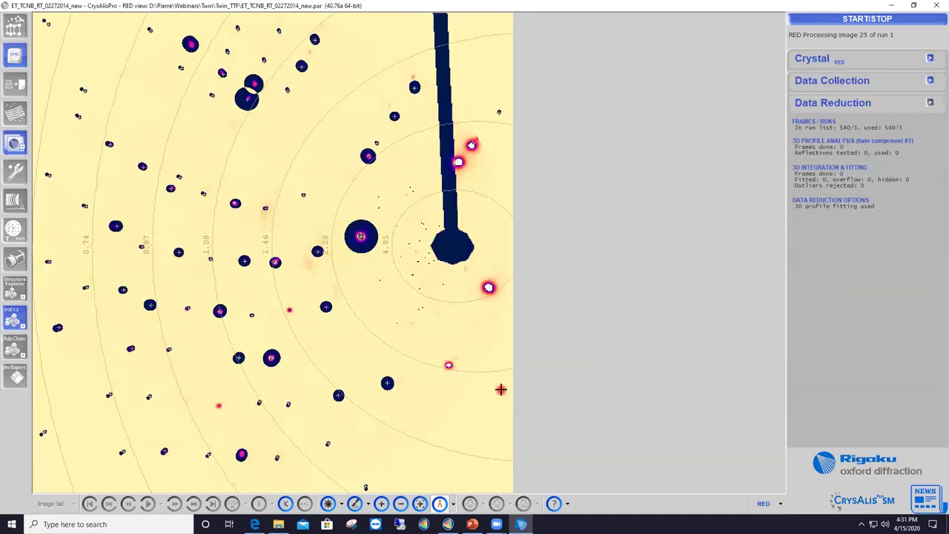
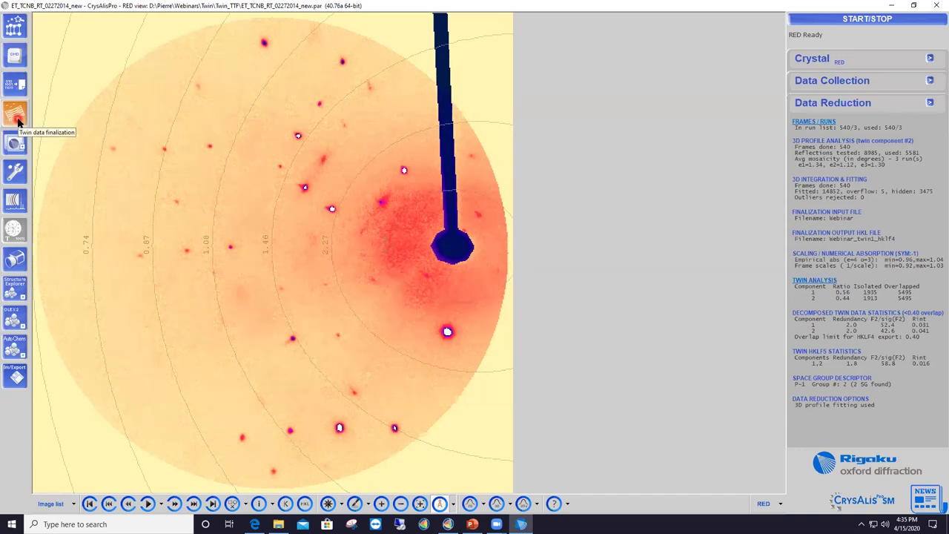
# Step: Rerun the twin data finalization with separate scales for all twin components and accept space group P-1
pyautogui.click(16, 115)
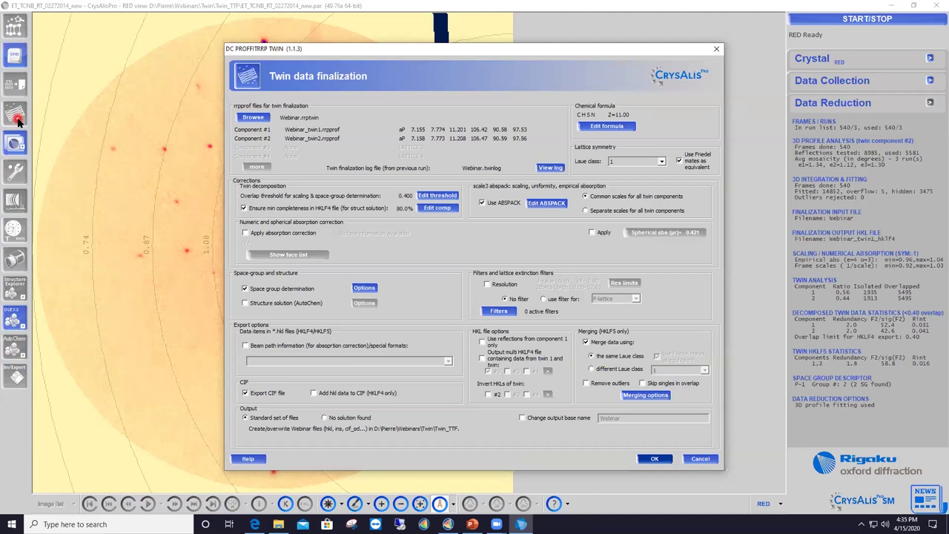
pyautogui.click(601, 212)
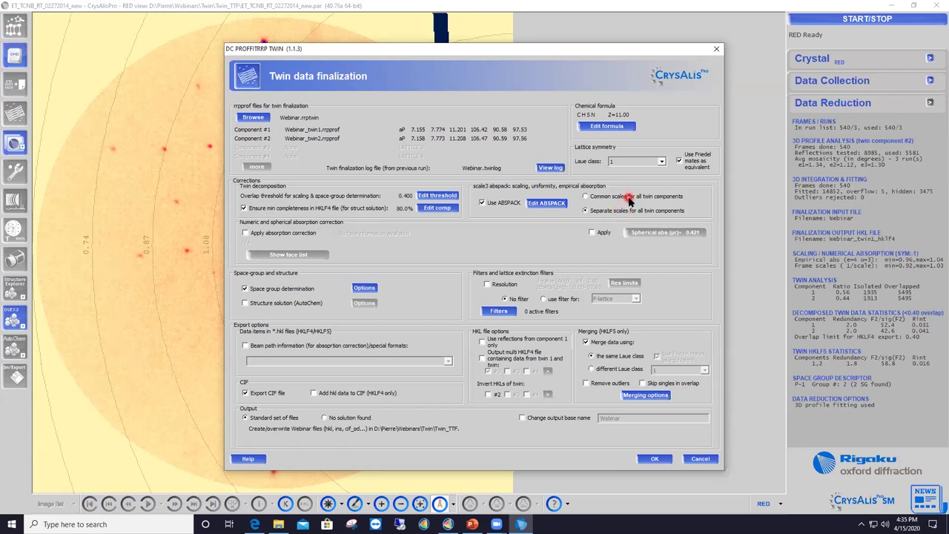
pyautogui.click(608, 198)
pyautogui.click(584, 196)
pyautogui.click(601, 214)
pyautogui.click(656, 458)
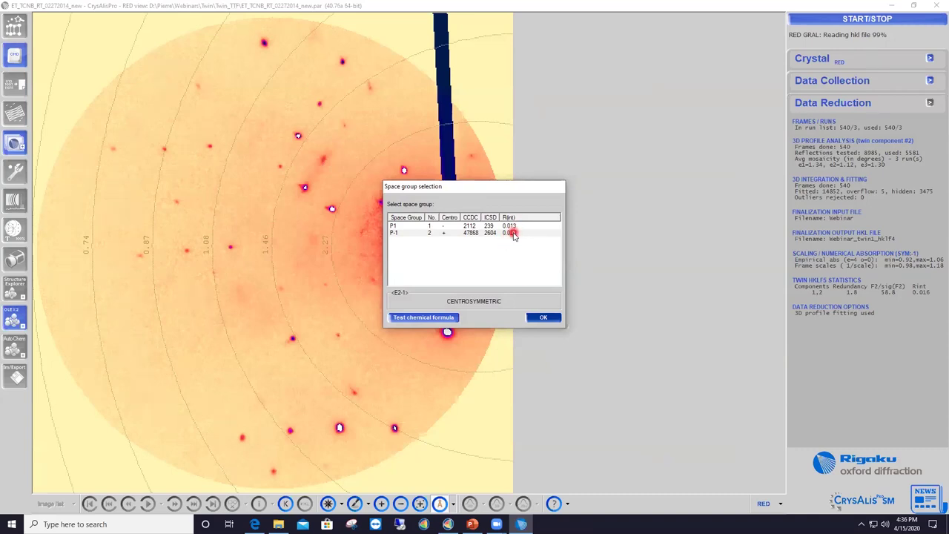
pyautogui.click(539, 318)
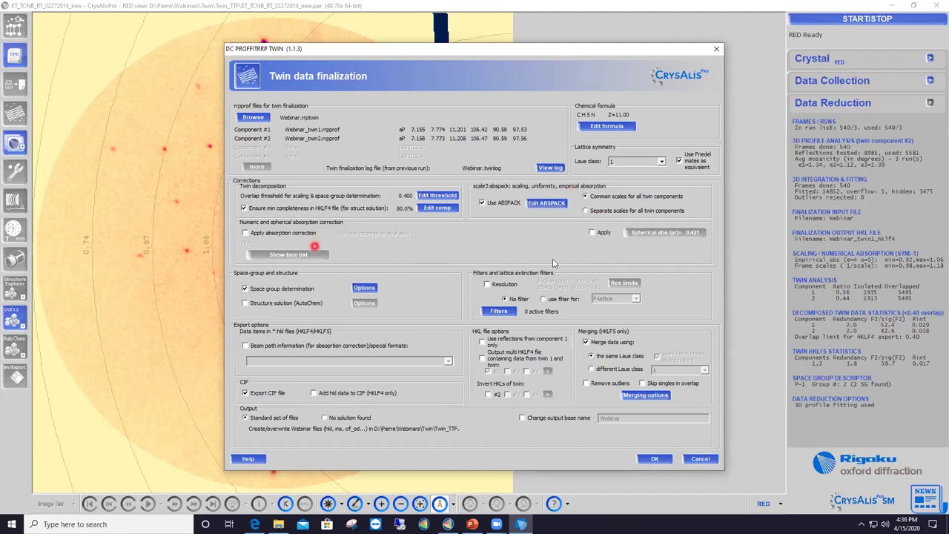
# Step: Open the ABSPACK settings of the twin data finalization and try the detector correction option
pyautogui.click(546, 204)
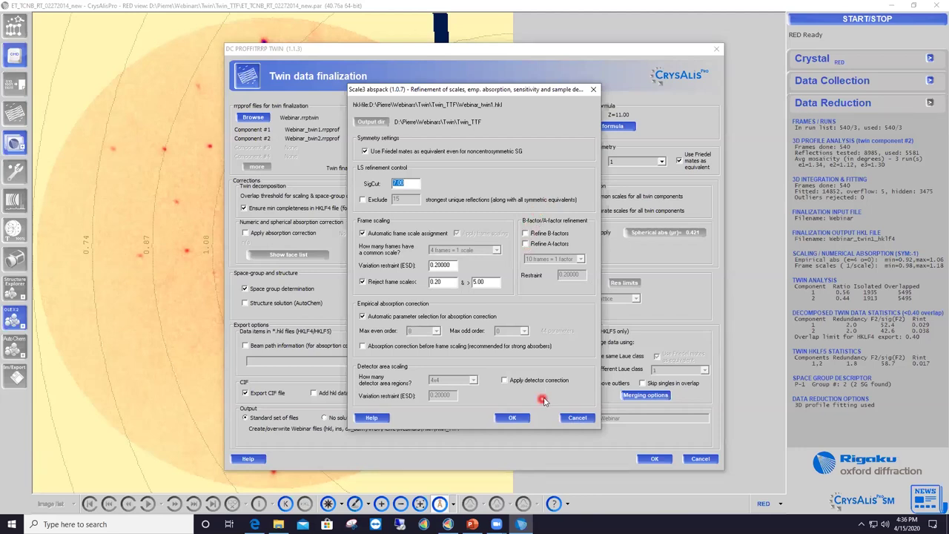
pyautogui.click(504, 383)
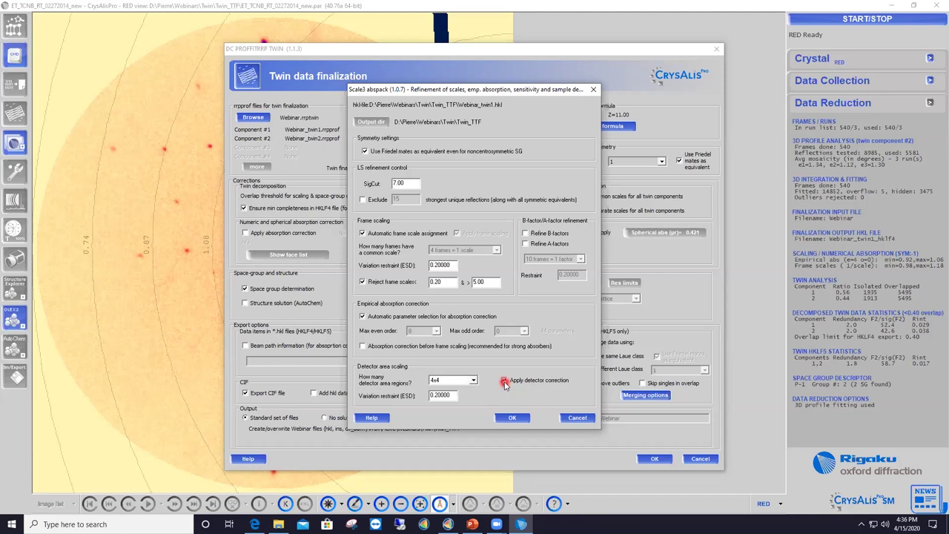
pyautogui.click(505, 383)
pyautogui.click(505, 382)
pyautogui.click(505, 383)
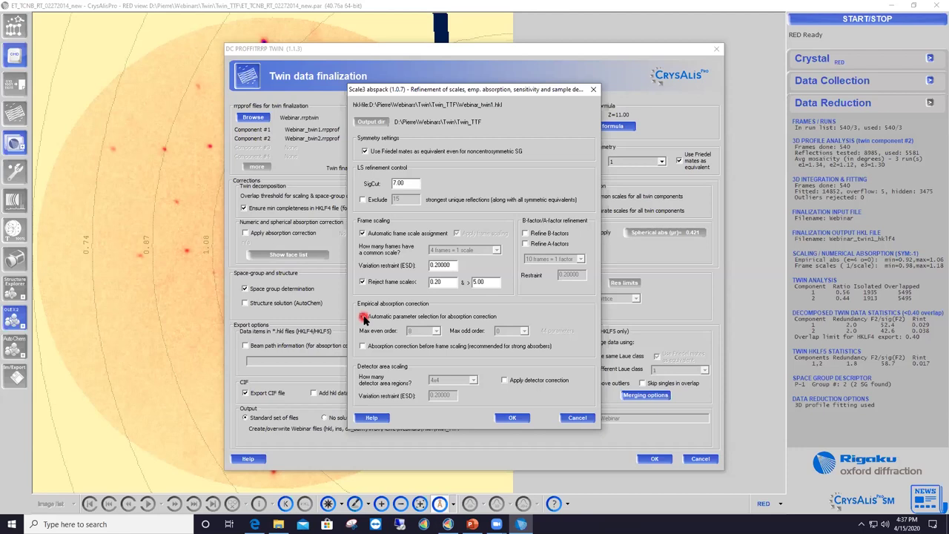
# Step: Try manual selection of the even and odd absorption correction orders, restore automatic selection and discard the ABSPACK changes
pyautogui.click(363, 317)
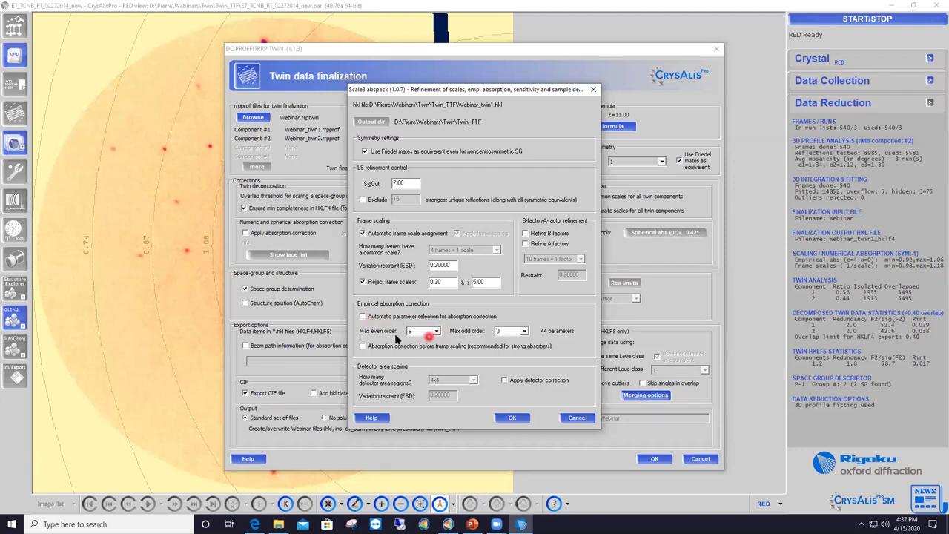
pyautogui.click(437, 331)
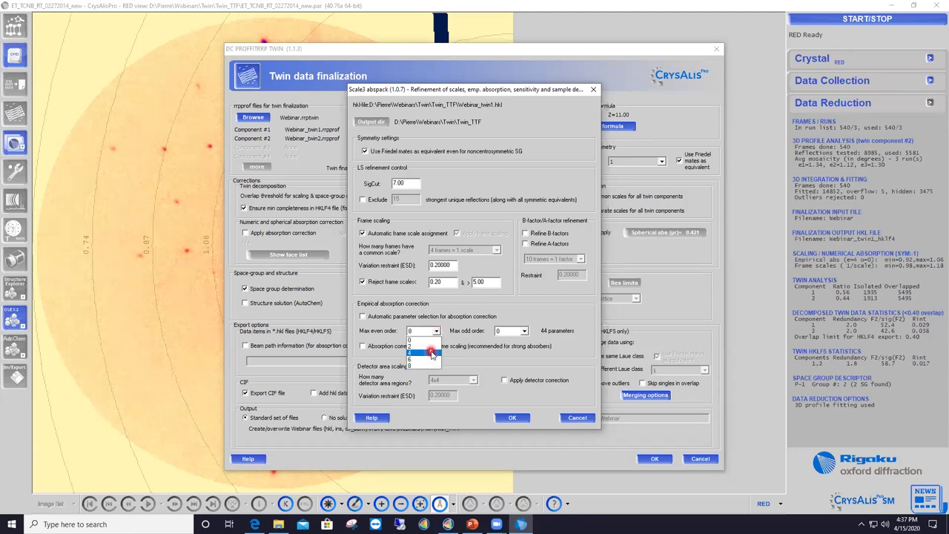
pyautogui.click(524, 333)
pyautogui.click(526, 333)
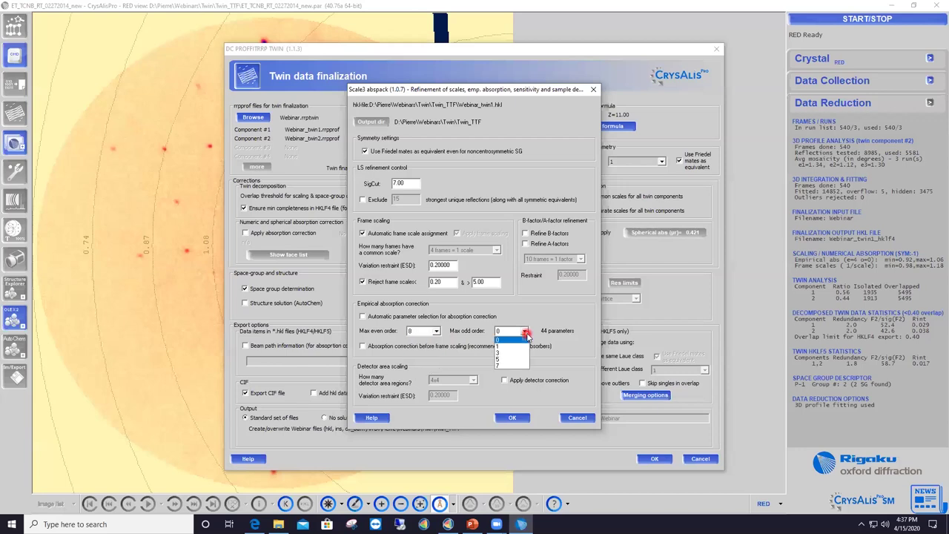
pyautogui.click(470, 361)
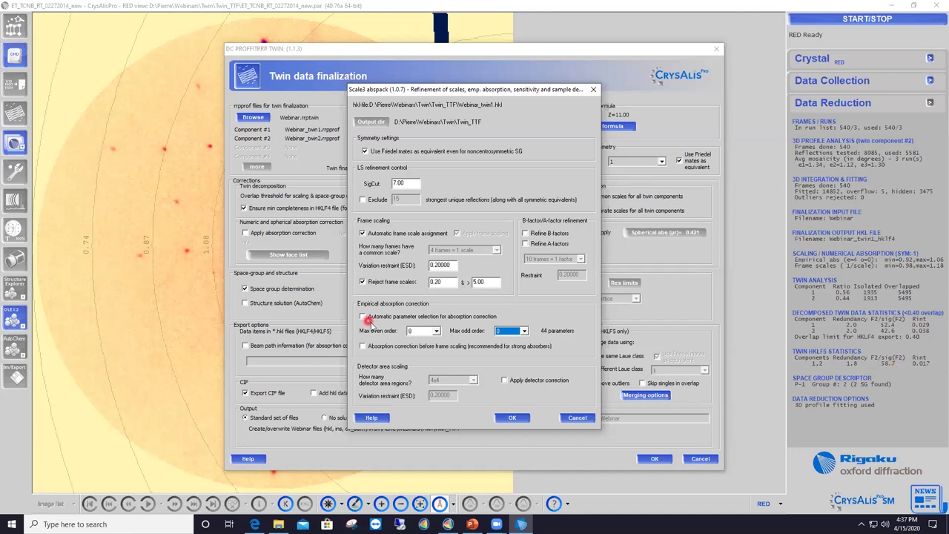
pyautogui.click(365, 318)
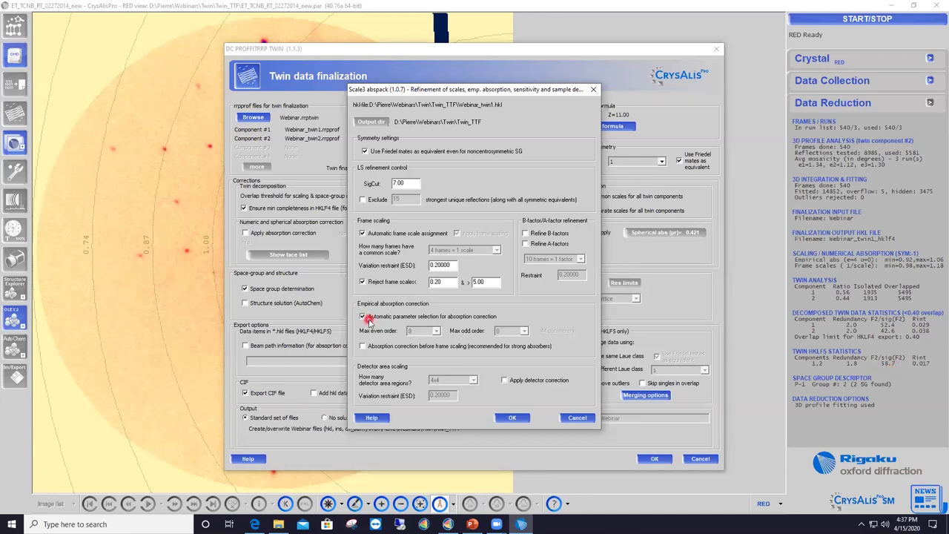
pyautogui.click(577, 419)
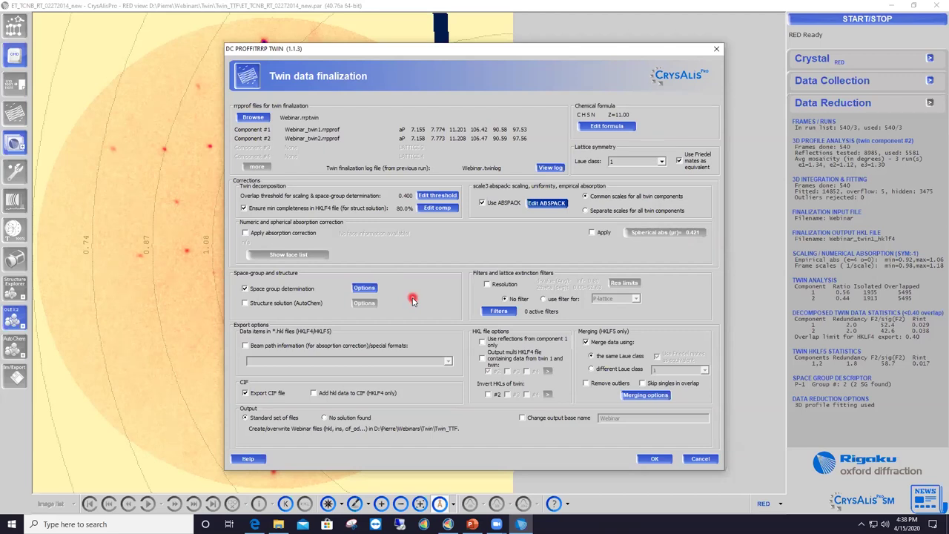
# Step: Try interactive GRAL mode for space group determination, restore silent mode and leave the twin data finalization without rerunning it
pyautogui.click(367, 290)
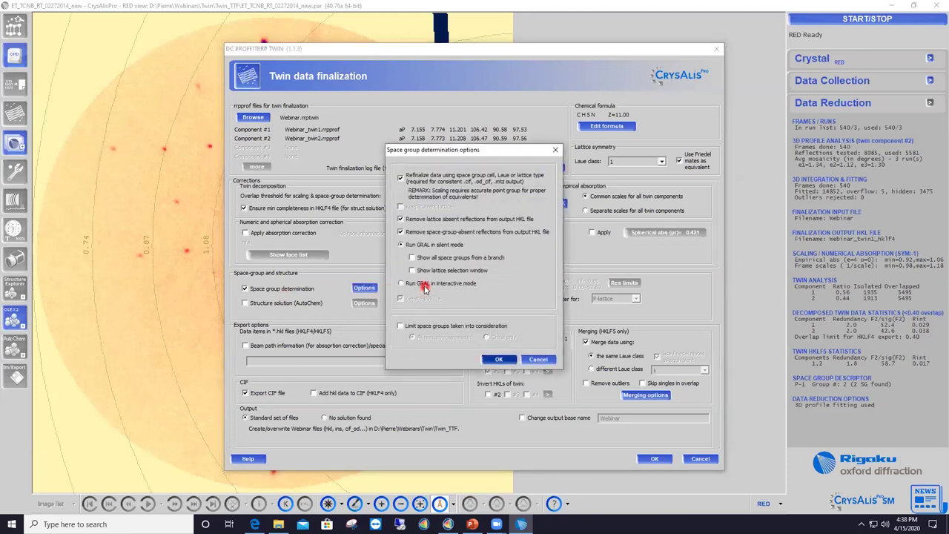
pyautogui.click(425, 287)
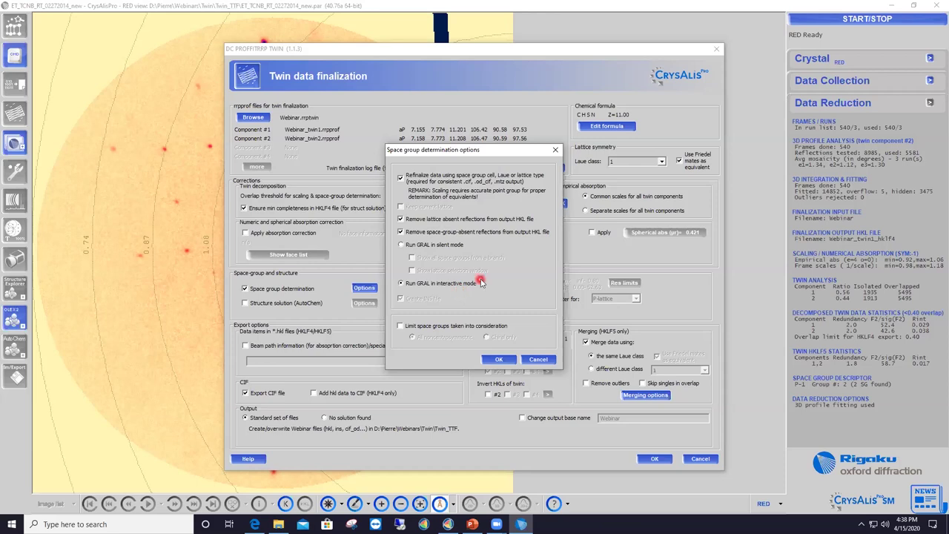
pyautogui.click(421, 245)
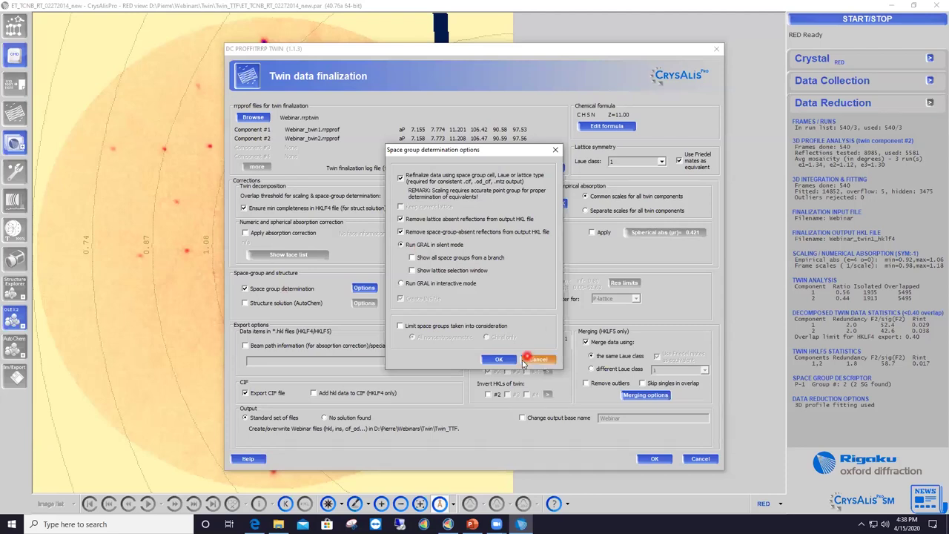
pyautogui.click(496, 360)
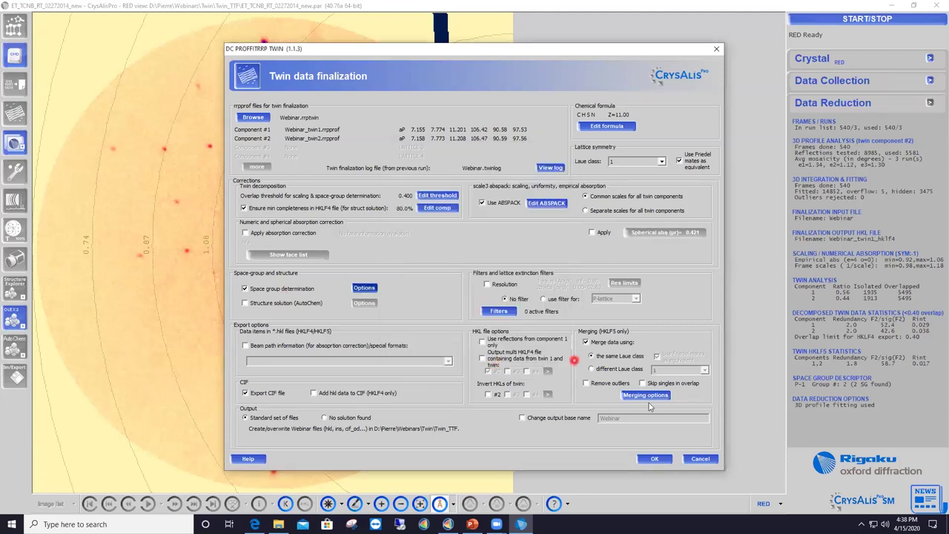
pyautogui.click(702, 459)
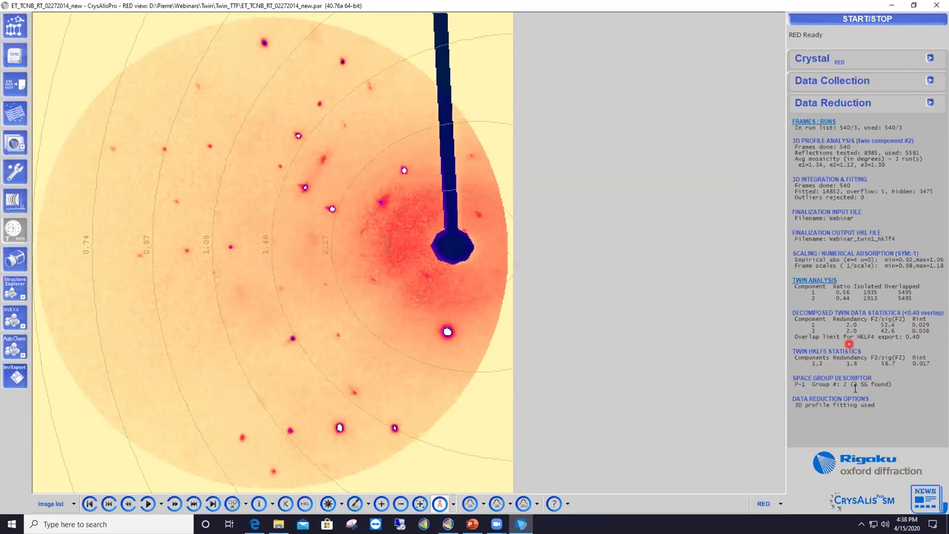
# Step: Switch to the Twin_TTF folder in File Explorer and sort its files by date modified, newest first
pyautogui.click(442, 396)
pyautogui.click(278, 525)
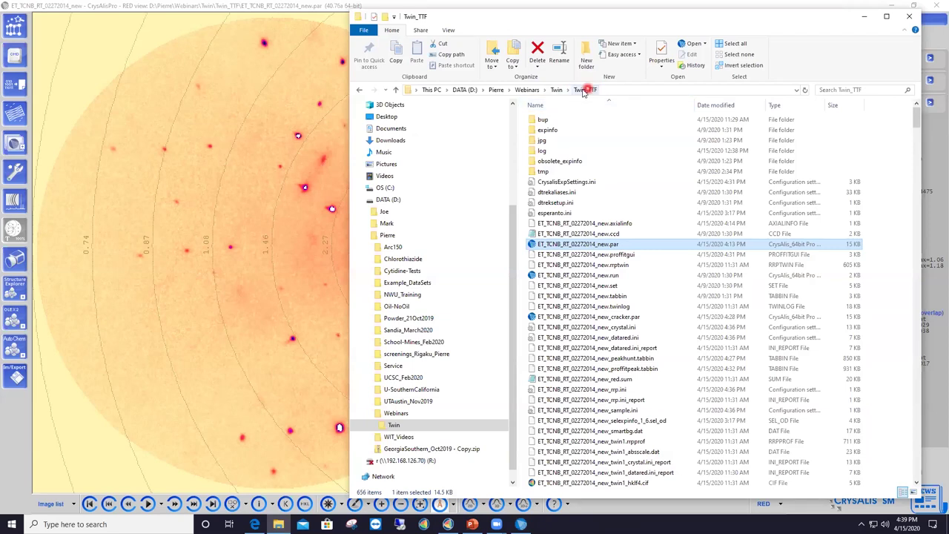
pyautogui.click(714, 105)
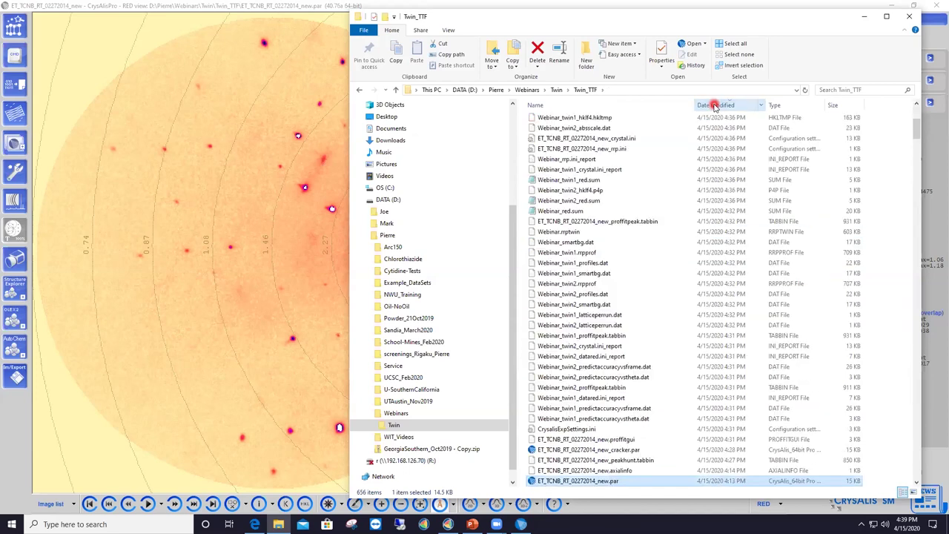
pyautogui.click(919, 137)
pyautogui.moveTo(920, 137); pyautogui.dragTo(917, 115)
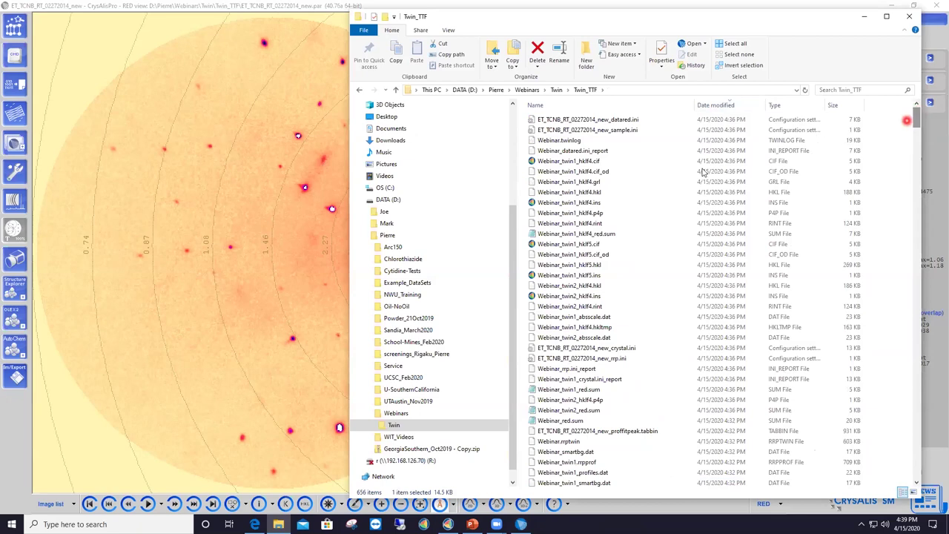
# Step: Locate the output files Webinar_twin1_hklf4.hkl, Webinar_twin1_hklf4.ins and Webinar_twin1_hklf5.hkl, and return to CrysAlisPro
pyautogui.click(600, 194)
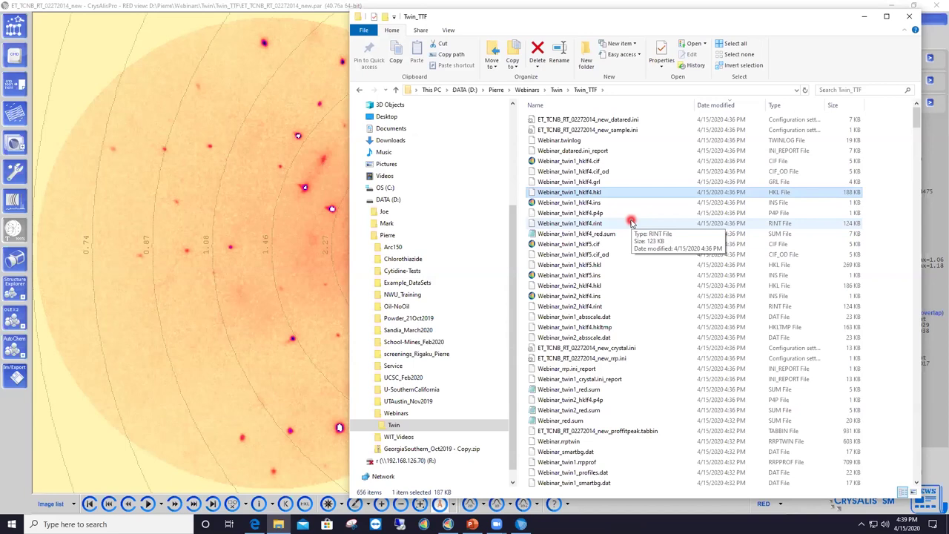
pyautogui.keyDown('ctrl'); pyautogui.click(598, 203); pyautogui.keyUp('ctrl')
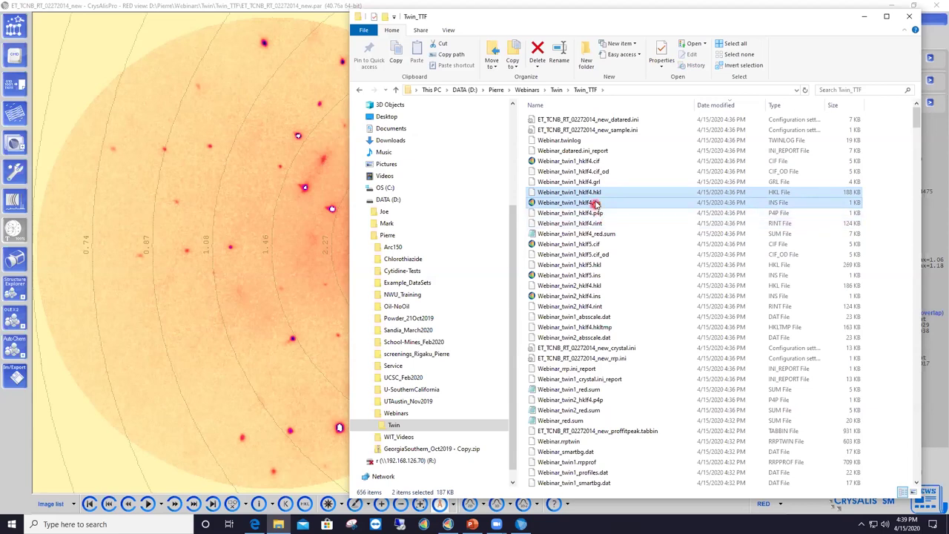
pyautogui.keyDown('ctrl'); pyautogui.click(598, 266); pyautogui.keyUp('ctrl')
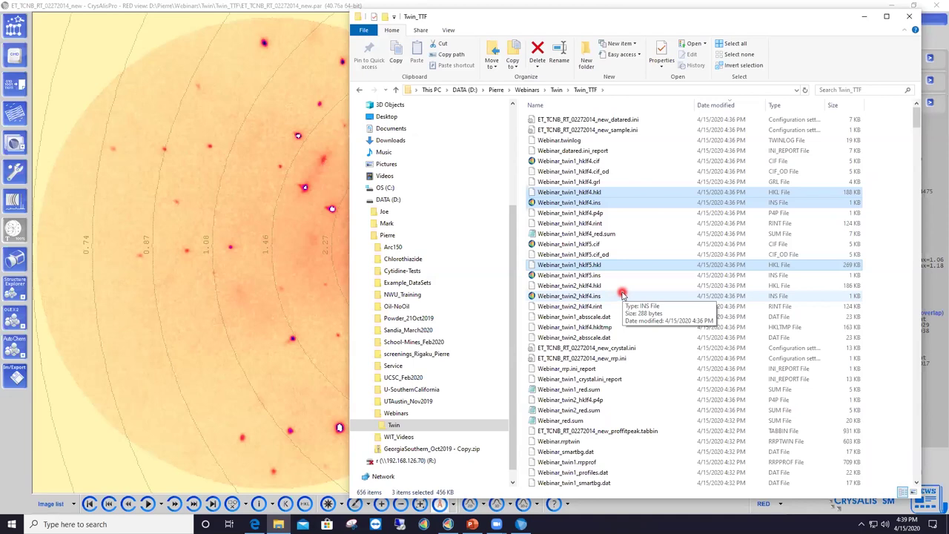
pyautogui.click(866, 18)
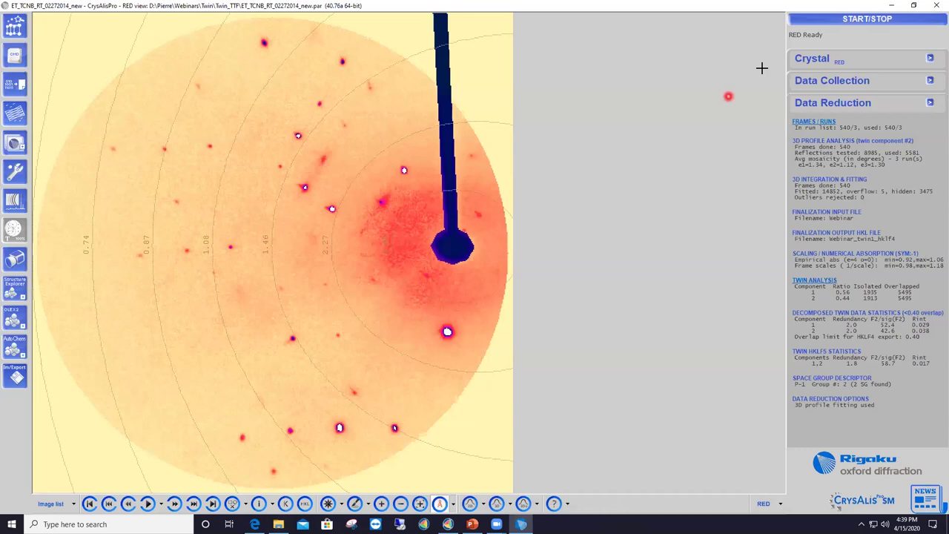
# Step: Launch Olex2 from CrysAlisPro with the Webinar_twin1_hklf4.ins file
pyautogui.click(16, 317)
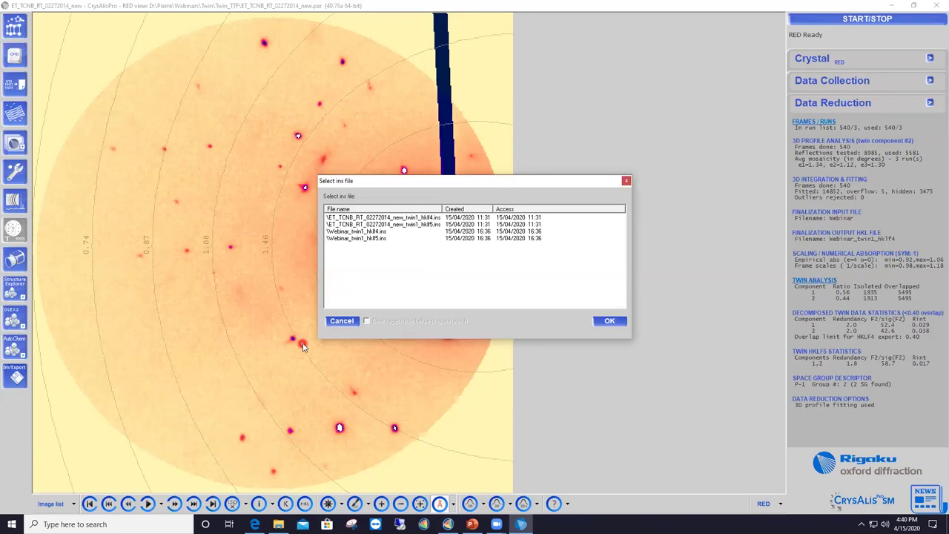
pyautogui.click(383, 232)
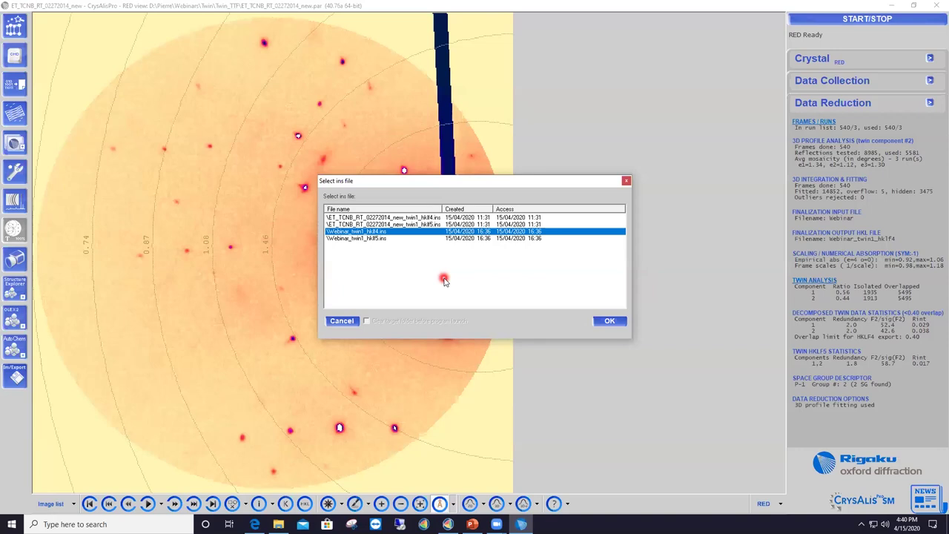
pyautogui.click(614, 323)
pyautogui.click(610, 322)
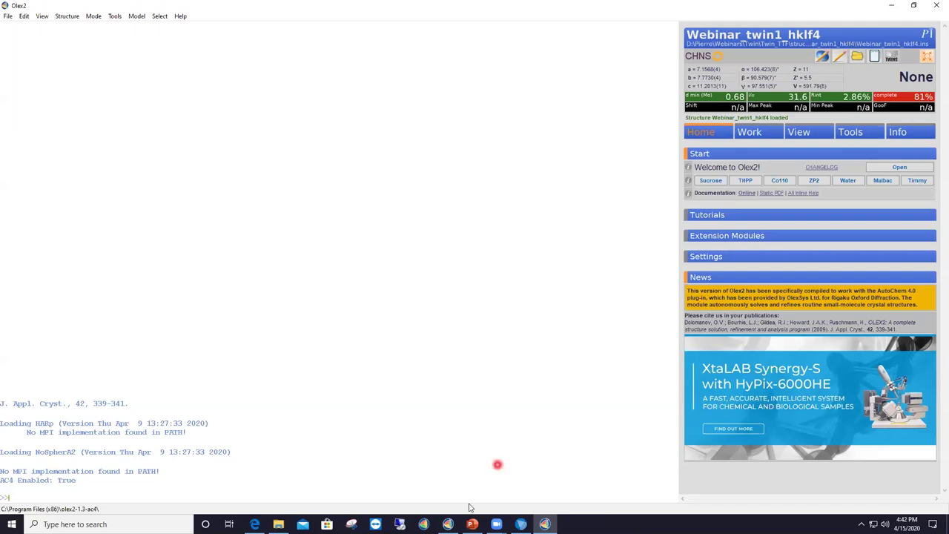
# Step: Switch to the Olex2 session with the solved ET_TCNB structure and choose its twin1_hklf5 reflection file for refinement
pyautogui.click(448, 525)
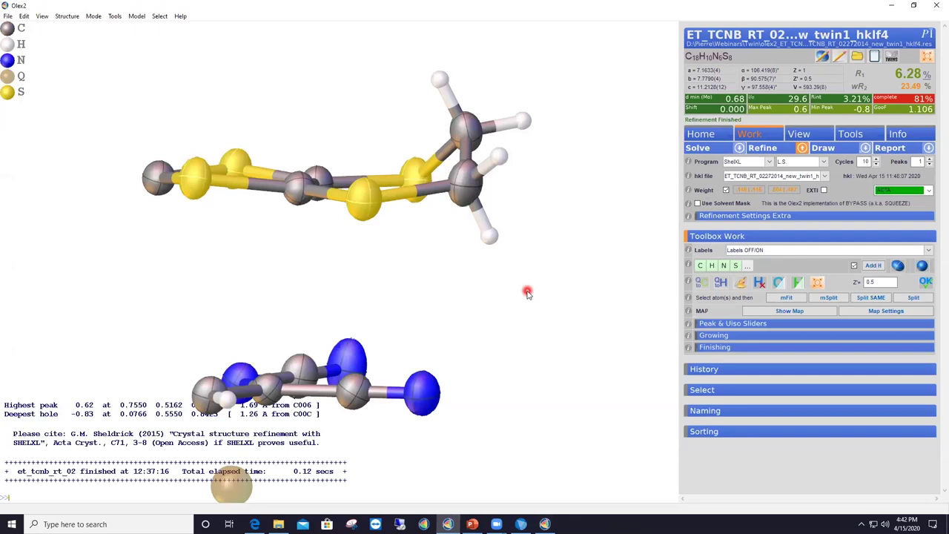
pyautogui.click(825, 176)
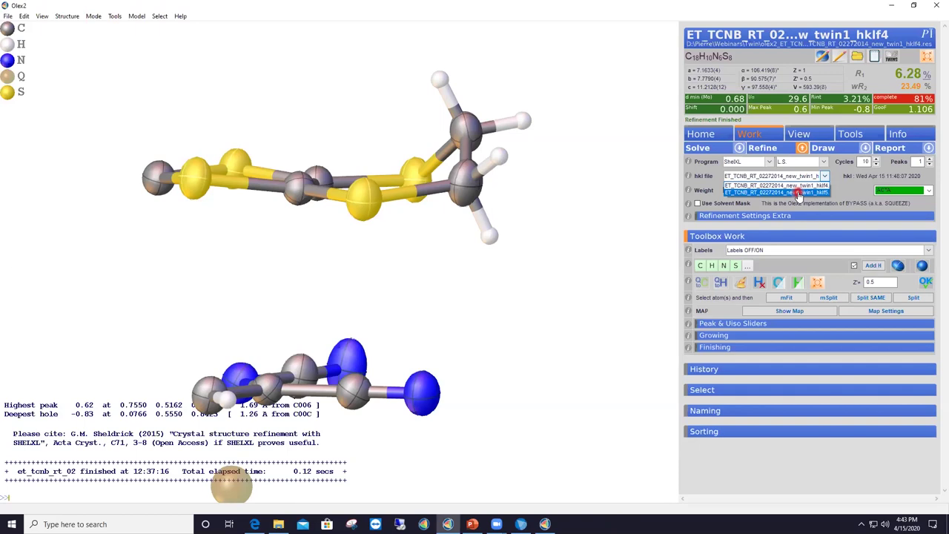
pyautogui.click(798, 193)
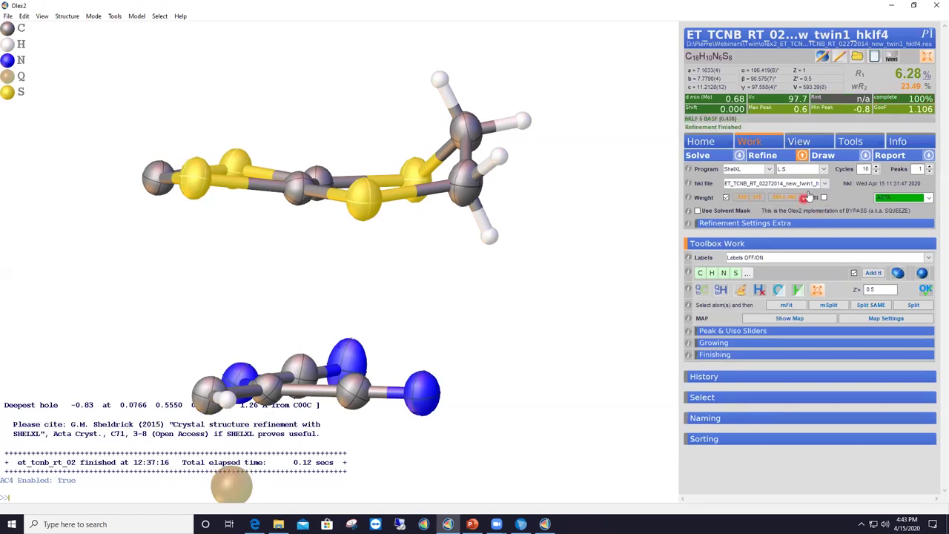
# Step: Edit the refinement instructions to add a BASF 0.5 line below HKLF 5 and accept the changes
pyautogui.click(841, 60)
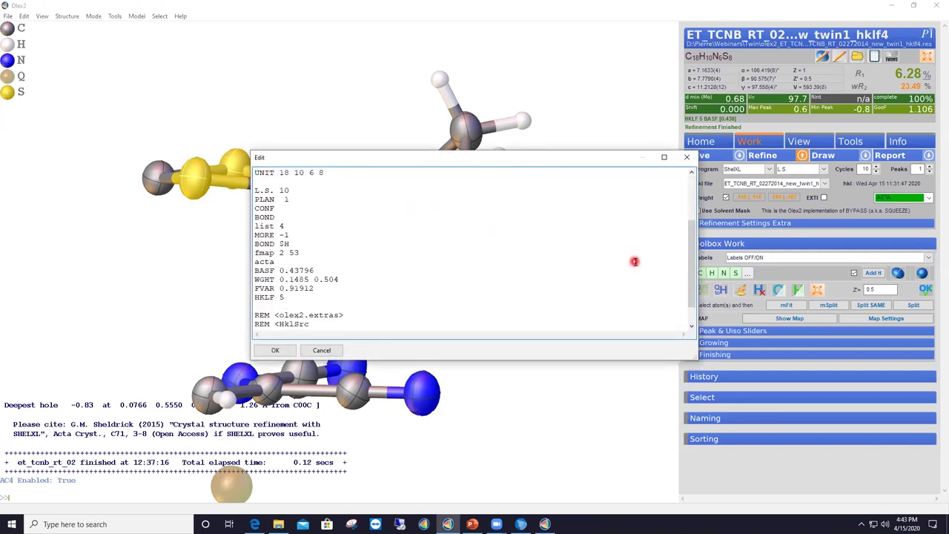
pyautogui.doubleClick(265, 297)
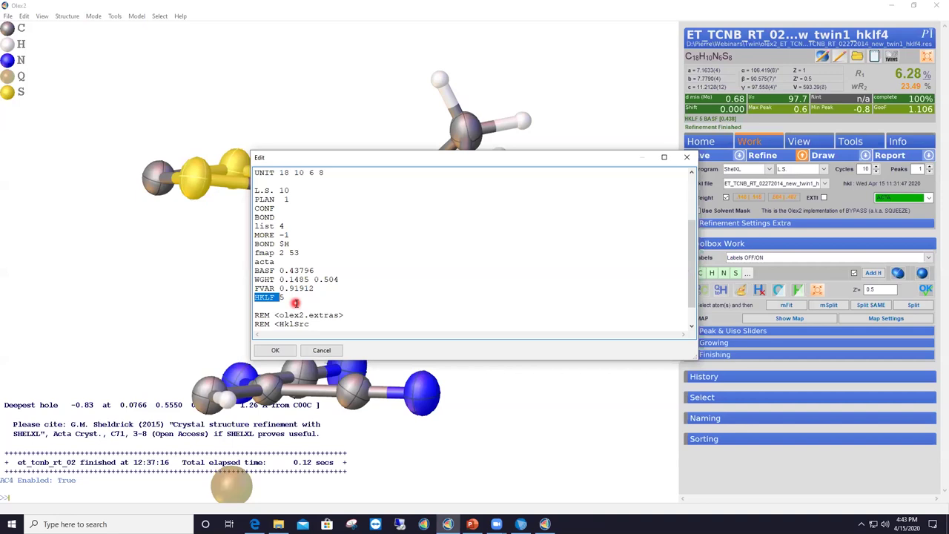
pyautogui.click(295, 297)
pyautogui.press('Return')
pyautogui.write('BASF')
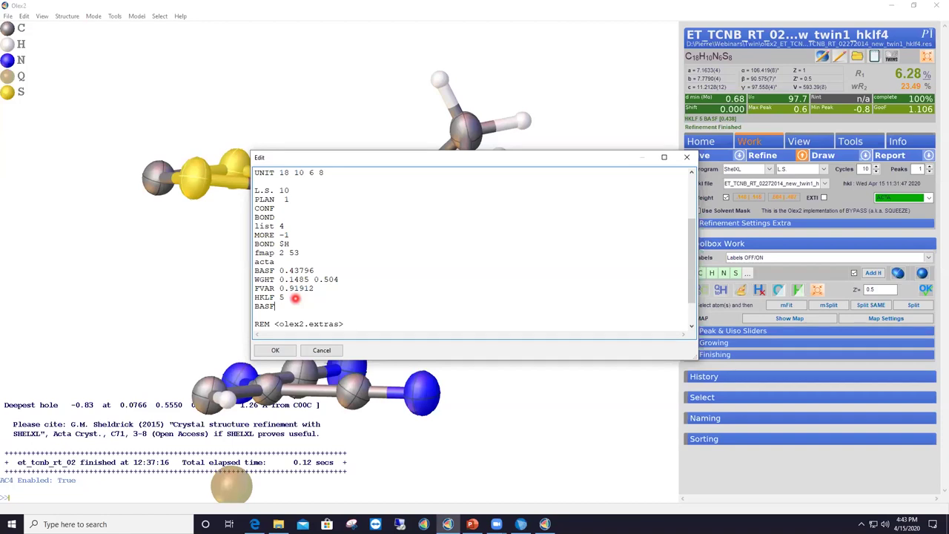
pyautogui.write('0.5')
pyautogui.click(280, 349)
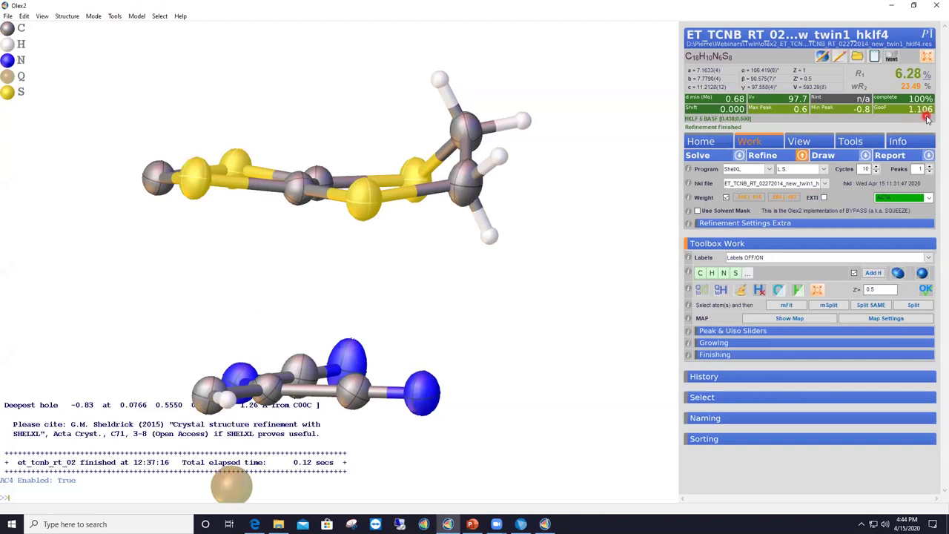
# Step: Refine the ET_TCNB structure against the HKLF 5 data several times in succession with ShelXL
pyautogui.click(770, 157)
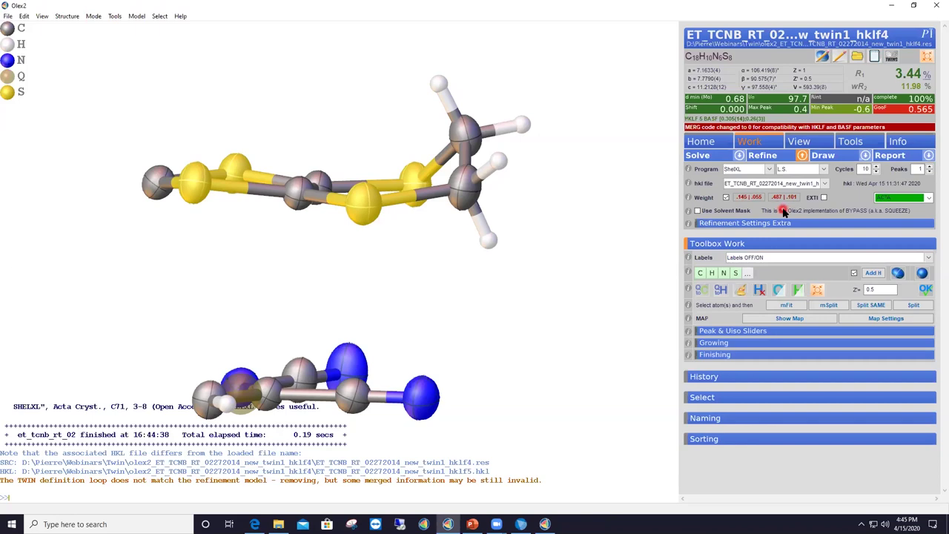
pyautogui.click(768, 160)
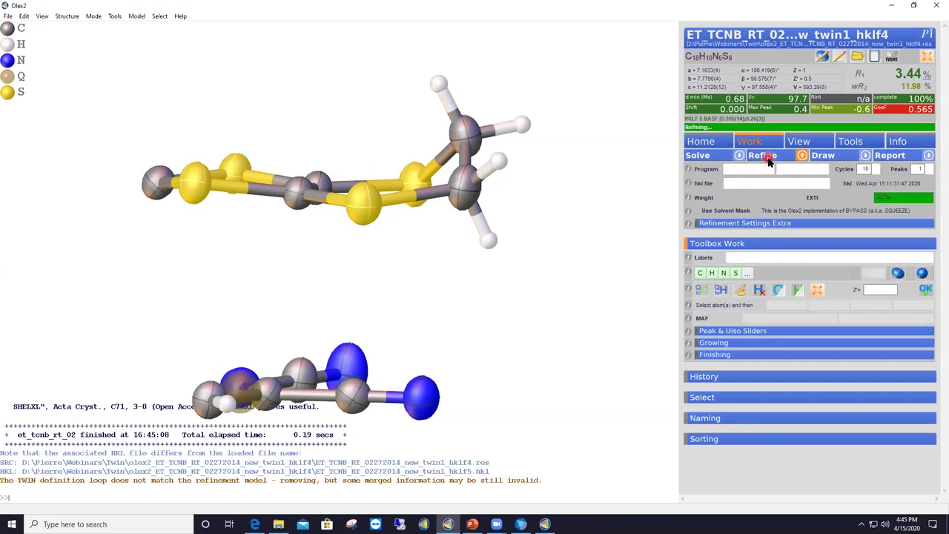
pyautogui.click(768, 161)
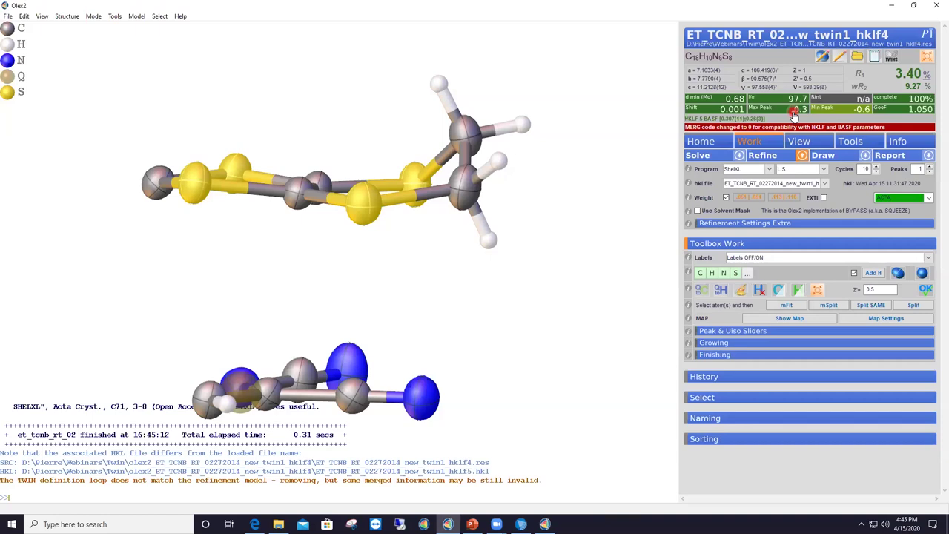
# Step: Grow the asymmetric unit into complete molecules with the grow command and inspect the structure from the side
pyautogui.moveTo(506, 253)
pyautogui.mouseDown()
pyautogui.moveTo(510, 276)
pyautogui.moveTo(515, 269)
pyautogui.mouseUp()
pyautogui.moveTo(398, 316); pyautogui.dragTo(285, 297)
pyautogui.moveTo(320, 318)
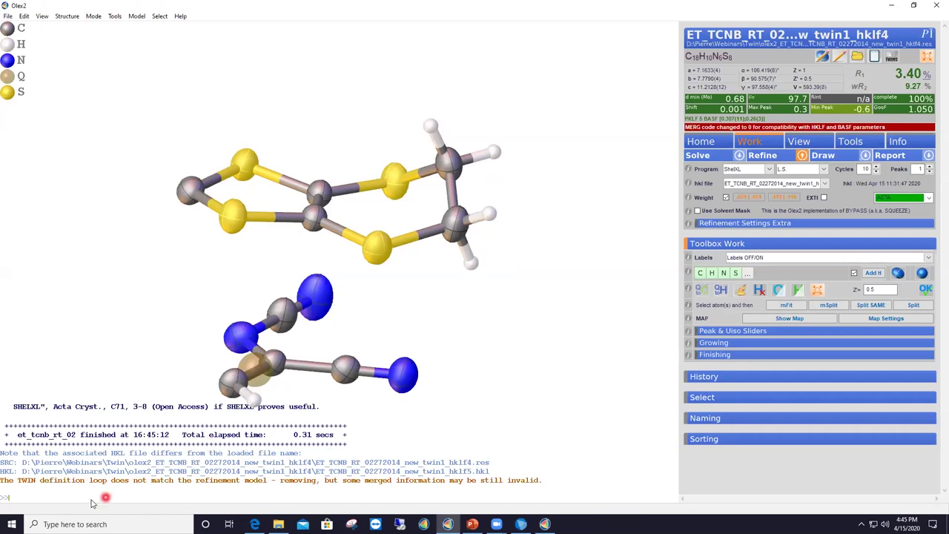
pyautogui.click(47, 499)
pyautogui.write('e')
pyautogui.write('row')
pyautogui.press('Return')
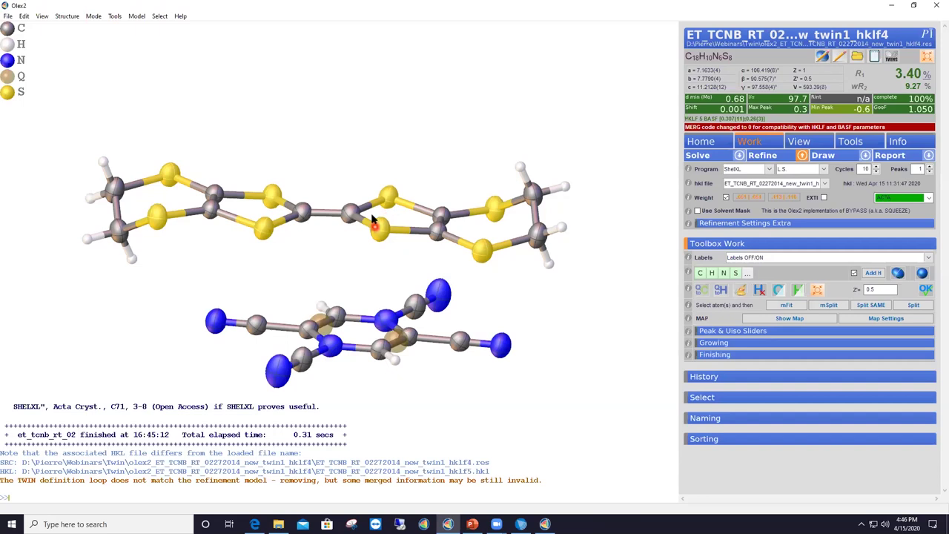
pyautogui.moveTo(265, 257); pyautogui.dragTo(335, 250)
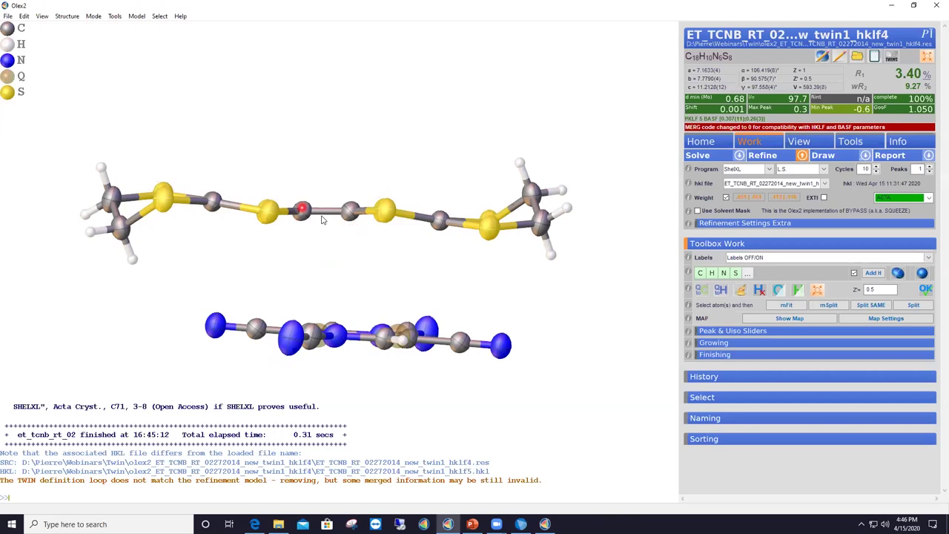
pyautogui.moveTo(327, 177)
pyautogui.mouseDown()
pyautogui.moveTo(330, 200)
pyautogui.moveTo(329, 185)
pyautogui.mouseUp()
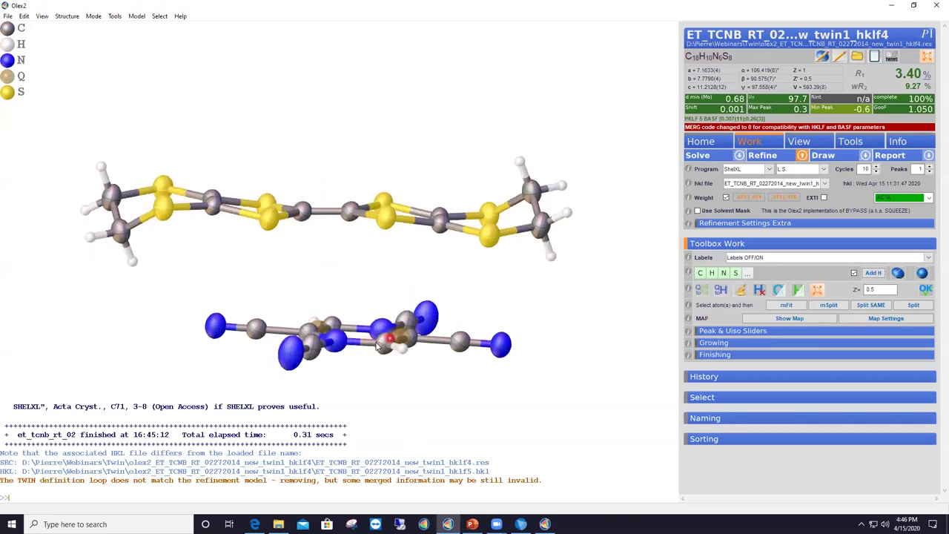
pyautogui.moveTo(374, 343)
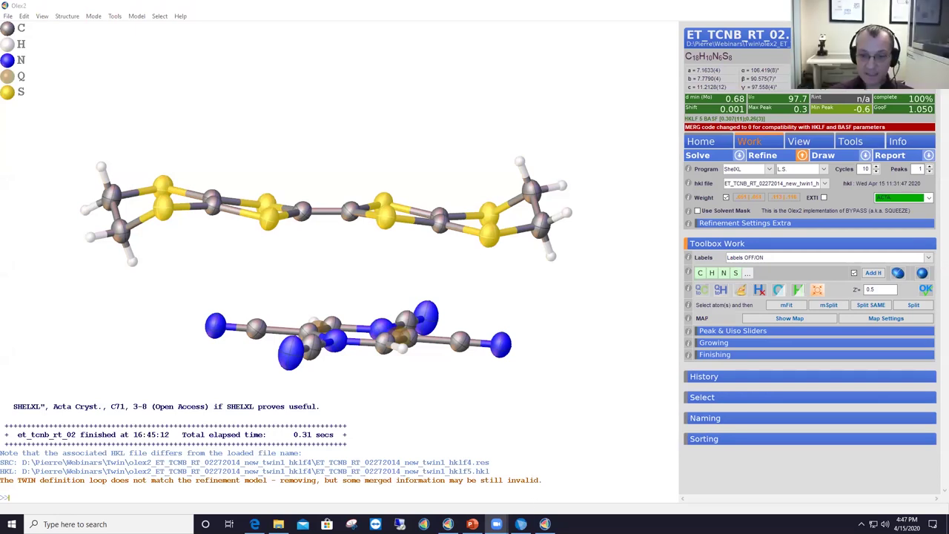
# Step: Switch to CrysAlisPro and step forward through the diffraction frames to examine the reflections
pyautogui.click(521, 524)
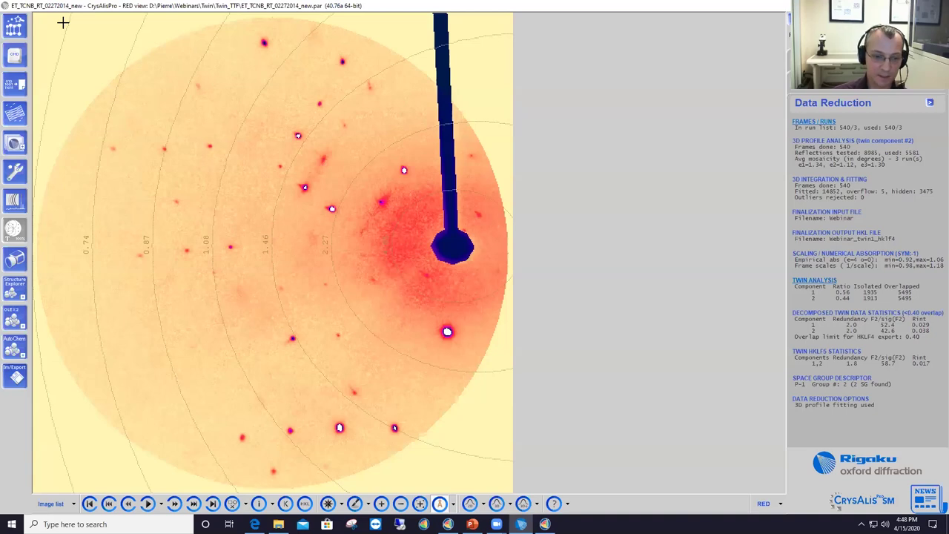
pyautogui.click(173, 504)
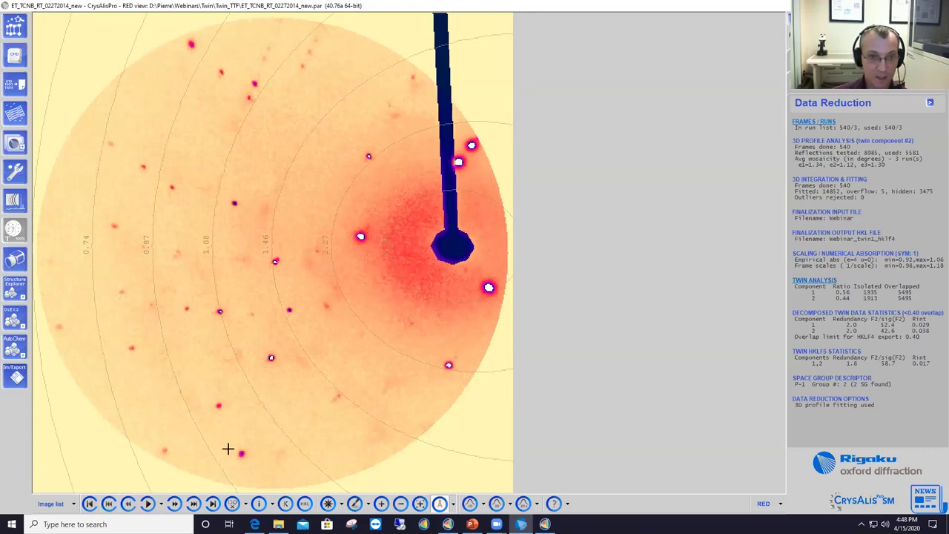
pyautogui.click(175, 503)
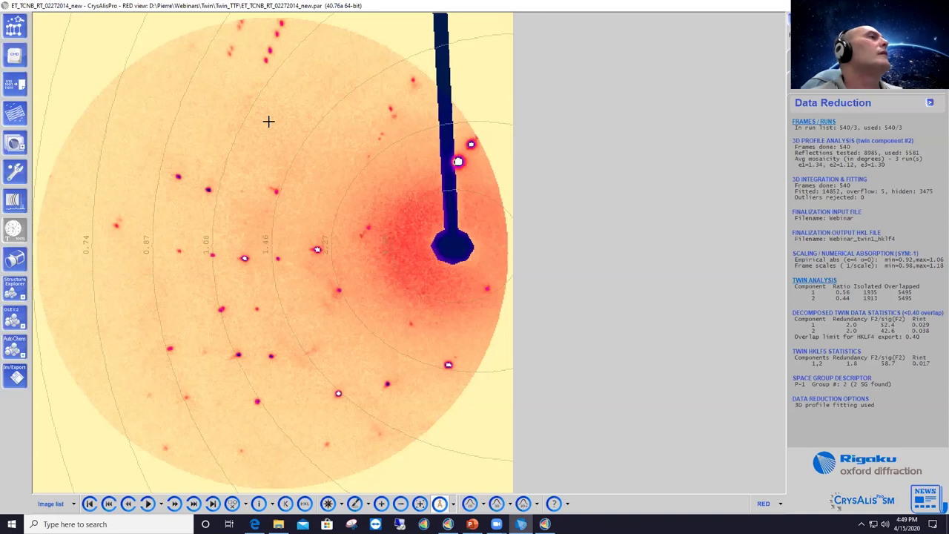
# Step: Open the Lattice wizard, review the options for saving peak tables and parameter files, and close the wizard without saving
pyautogui.click(21, 28)
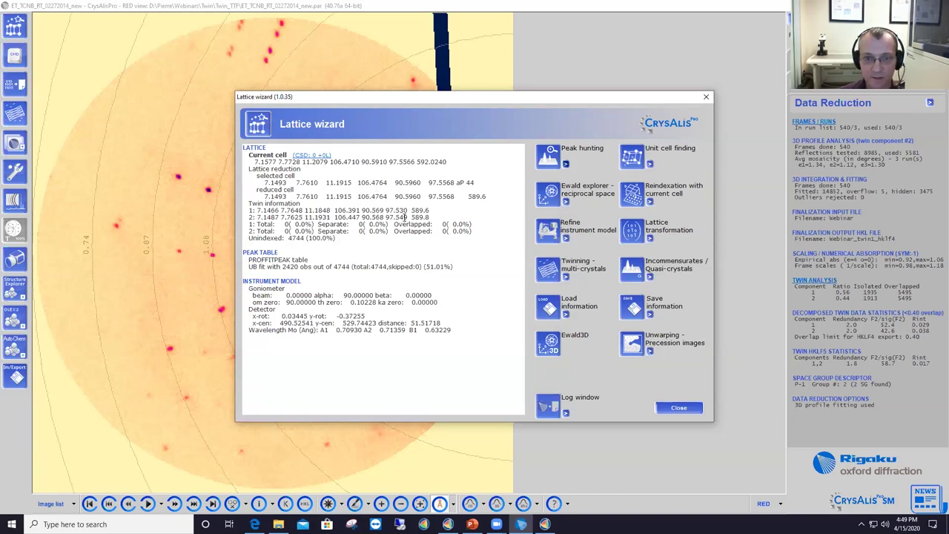
pyautogui.click(650, 315)
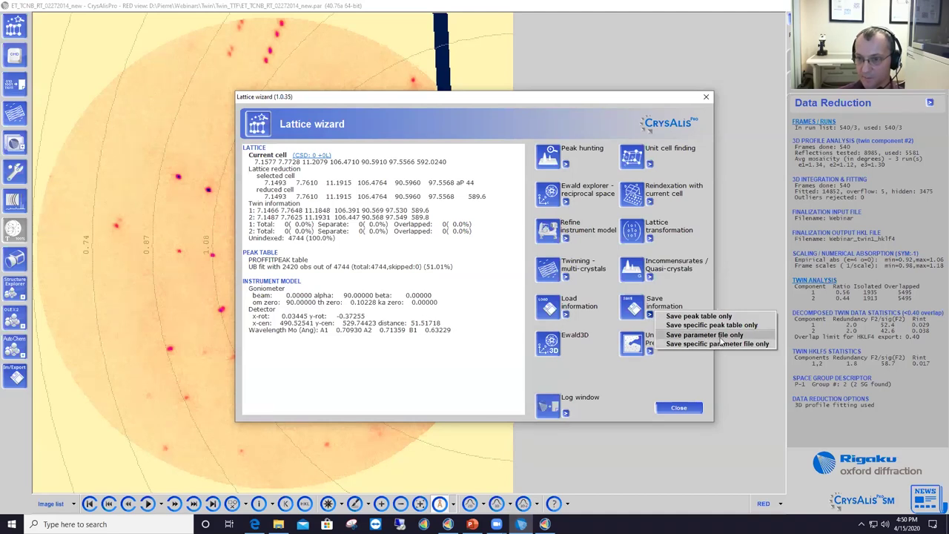
pyautogui.click(703, 301)
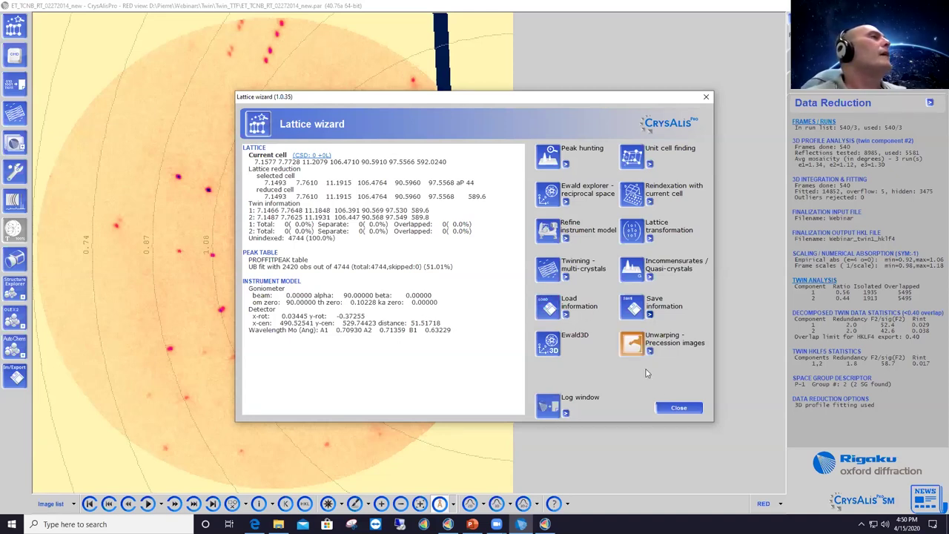
pyautogui.click(675, 407)
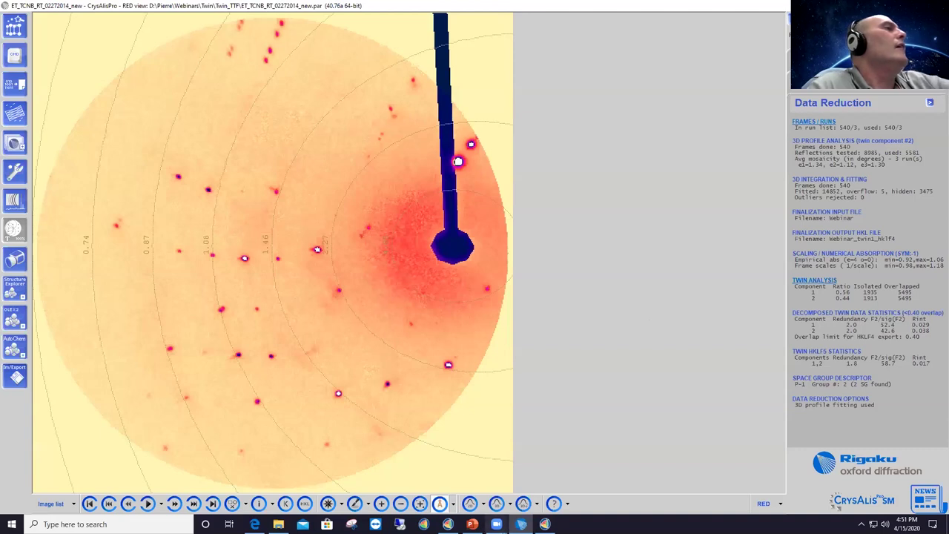
# Step: Switch to the Olex2 session with the refined ET_TCNB structure and open its refinement and reflection information overview
pyautogui.click(545, 524)
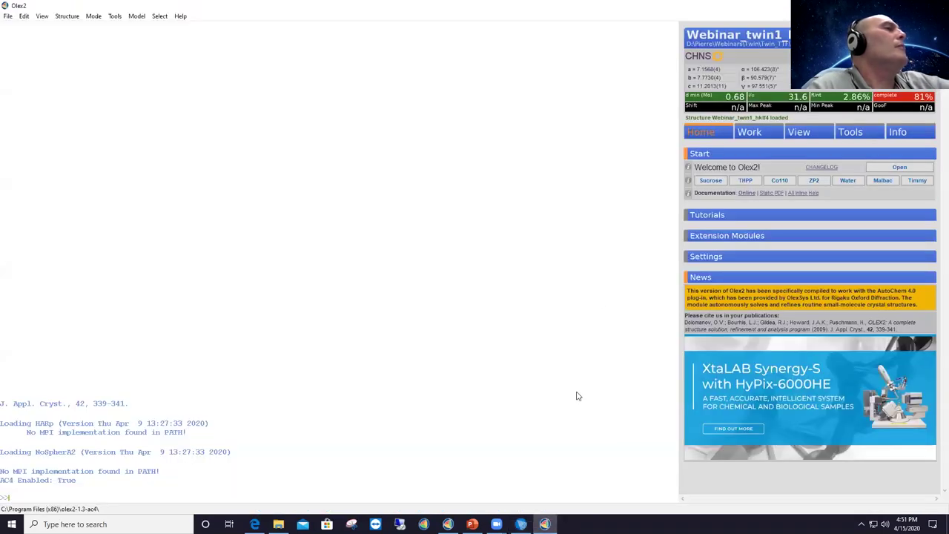
pyautogui.click(448, 525)
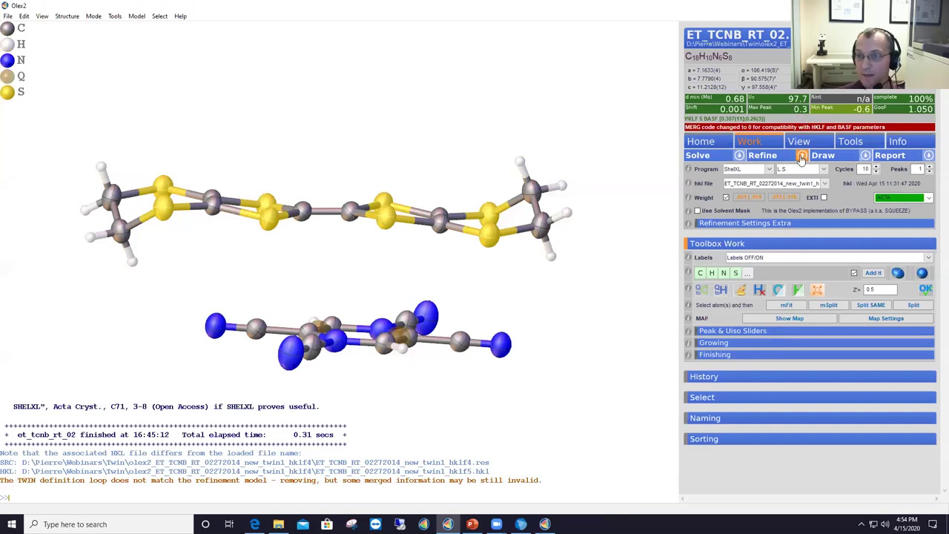
pyautogui.click(897, 142)
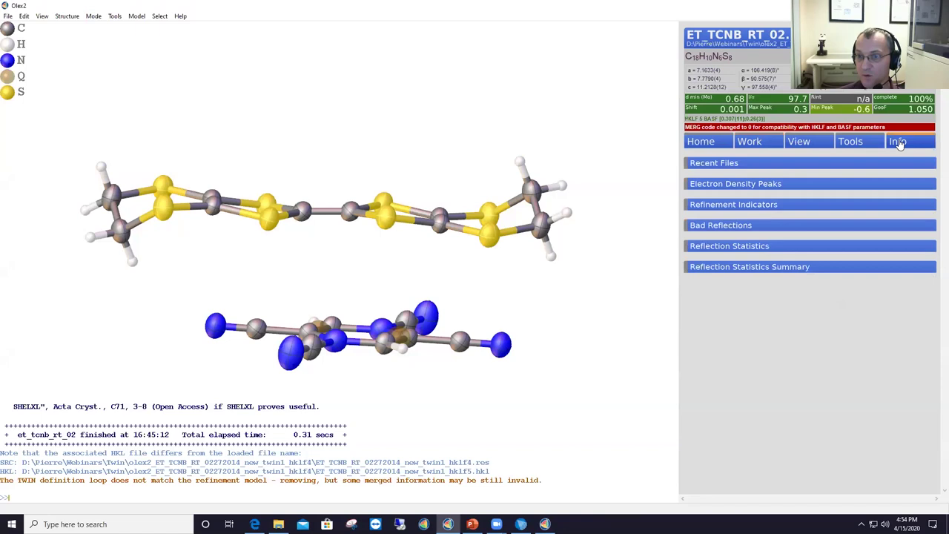
# Step: Open the list of bad reflections for the refined structure and examine the reflections with the largest error/esd
pyautogui.click(736, 228)
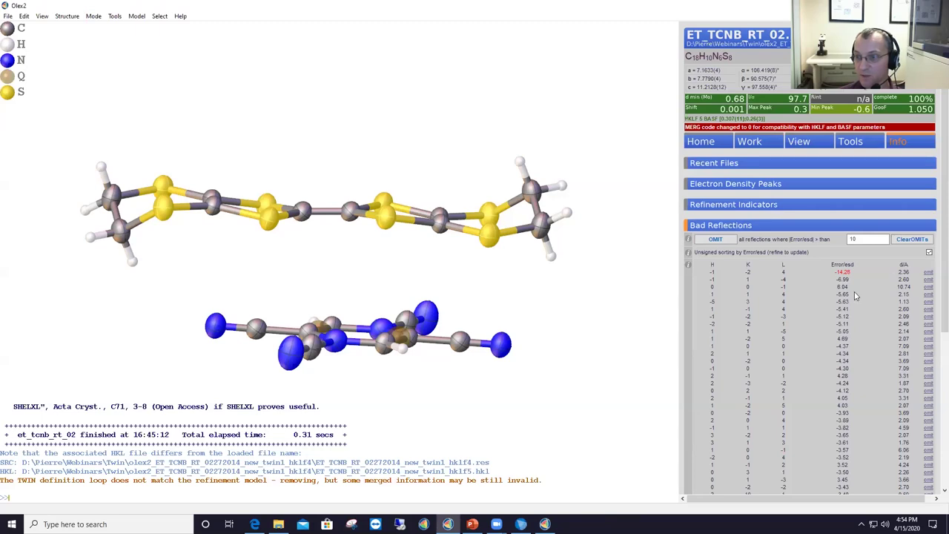
pyautogui.click(899, 142)
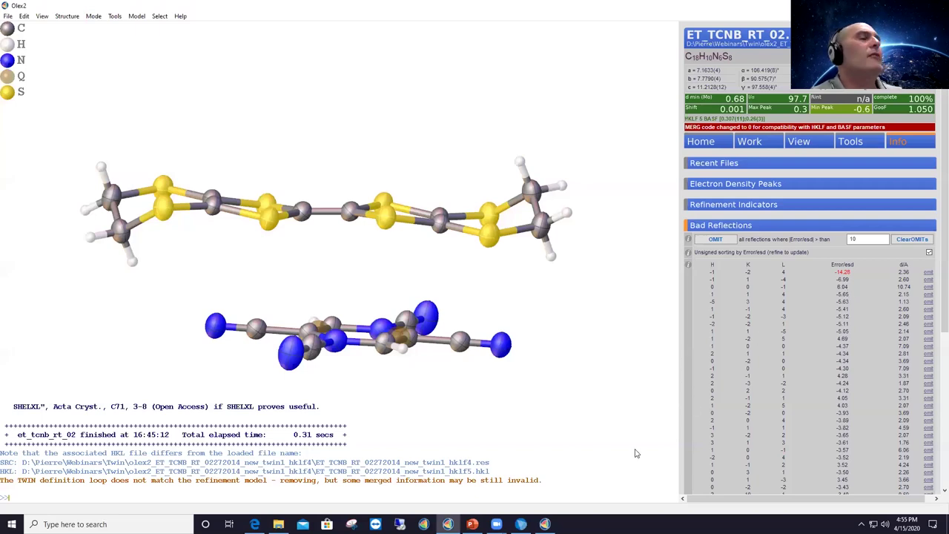
# Step: Switch to CrysAlisPro, examine both twin component lattices in the Ewald explorer from the Lattice wizard, and close the explorer
pyautogui.moveTo(448, 524)
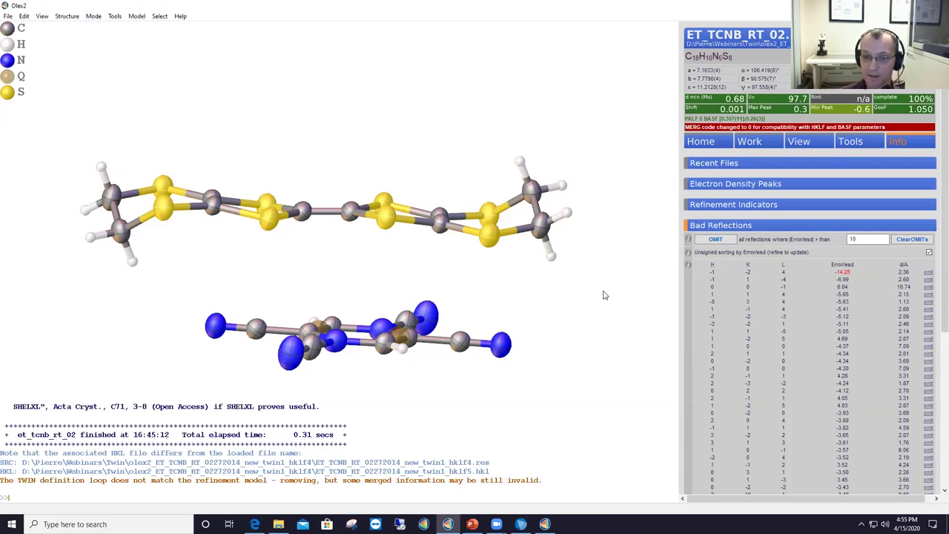
pyautogui.click(521, 524)
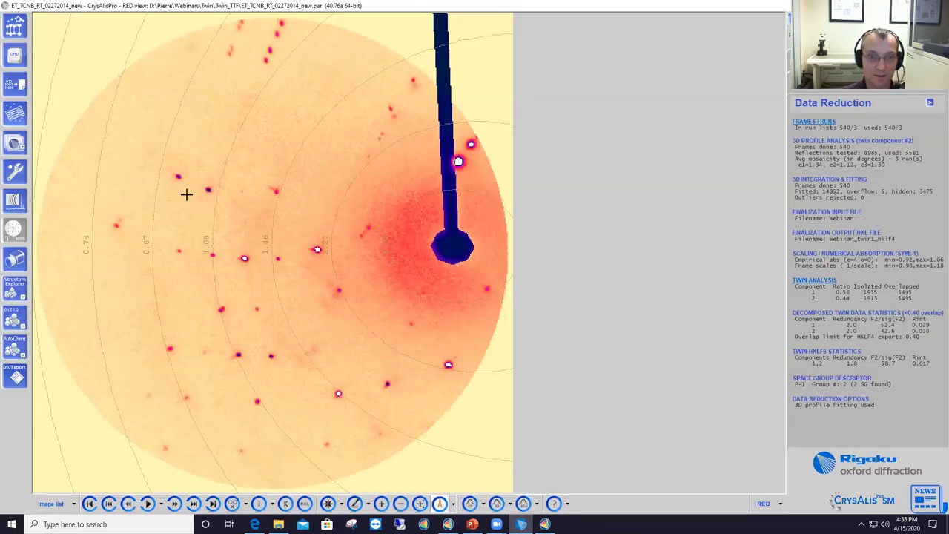
pyautogui.click(15, 28)
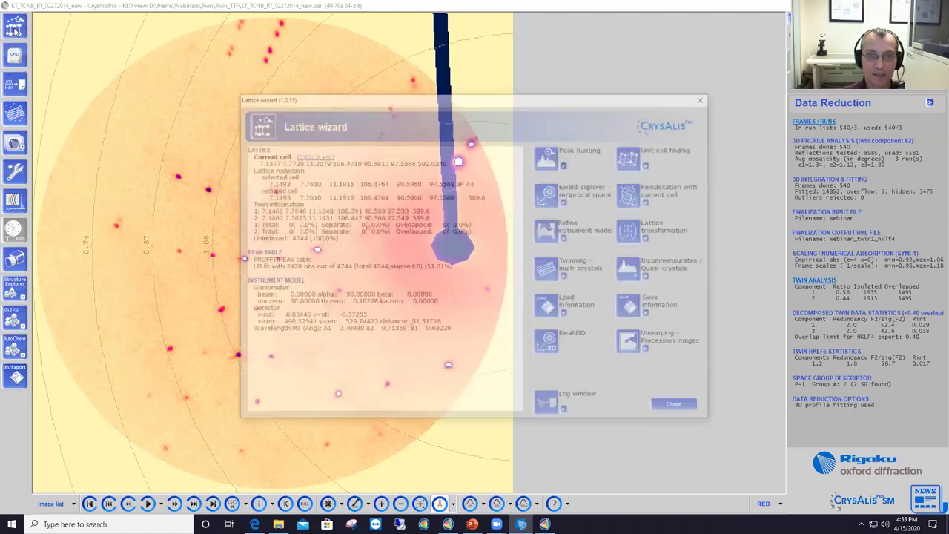
pyautogui.click(548, 194)
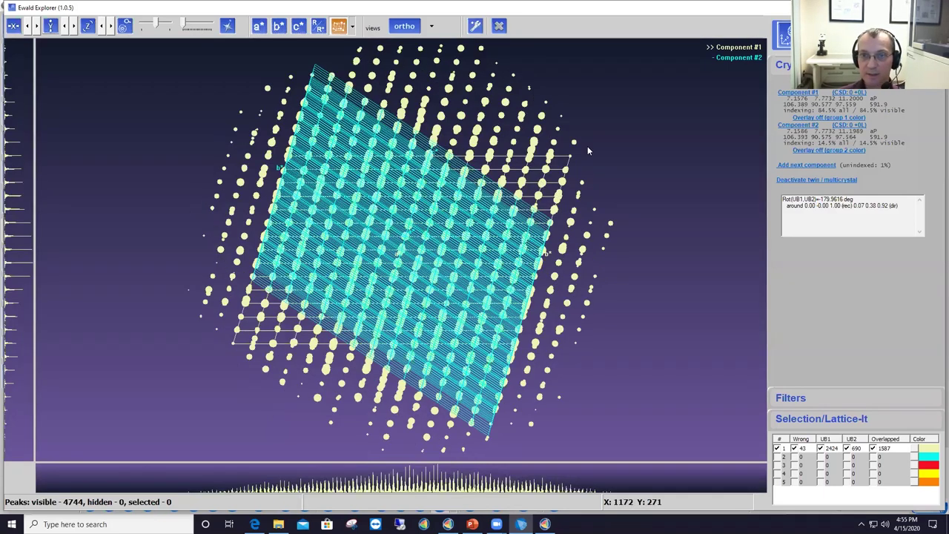
pyautogui.click(506, 28)
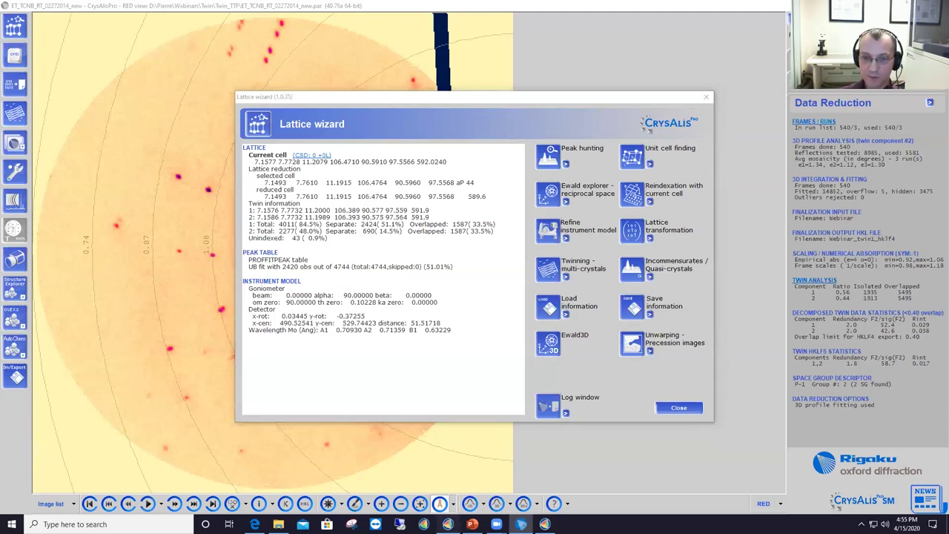
# Step: Switch to Olex2 and add a TWIN instruction below HKLF 5 in the structure's instruction file
pyautogui.click(448, 524)
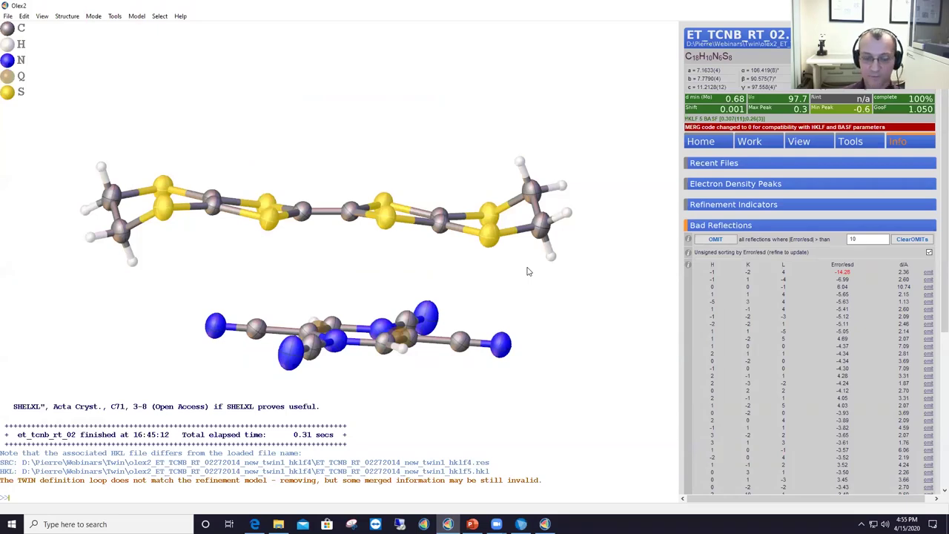
pyautogui.moveTo(398, 252); pyautogui.dragTo(388, 260)
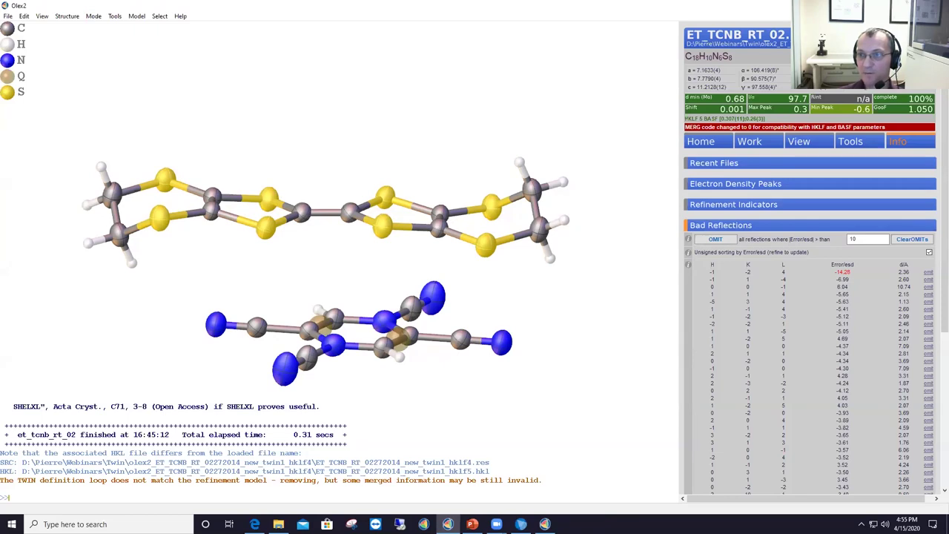
pyautogui.hotkey('ctrl', 'e')
pyautogui.scroll(-10, 500, 227)
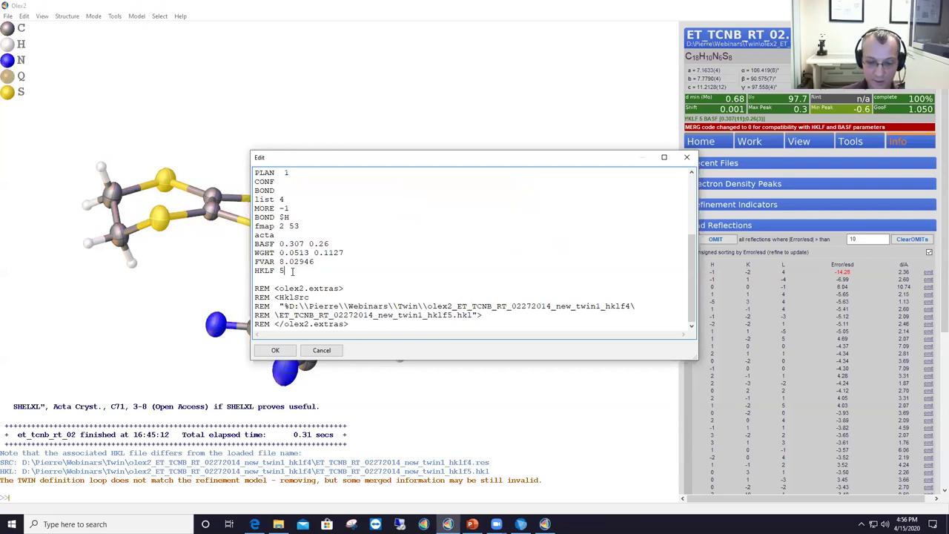
pyautogui.press('Return')
pyautogui.write('TWIN')
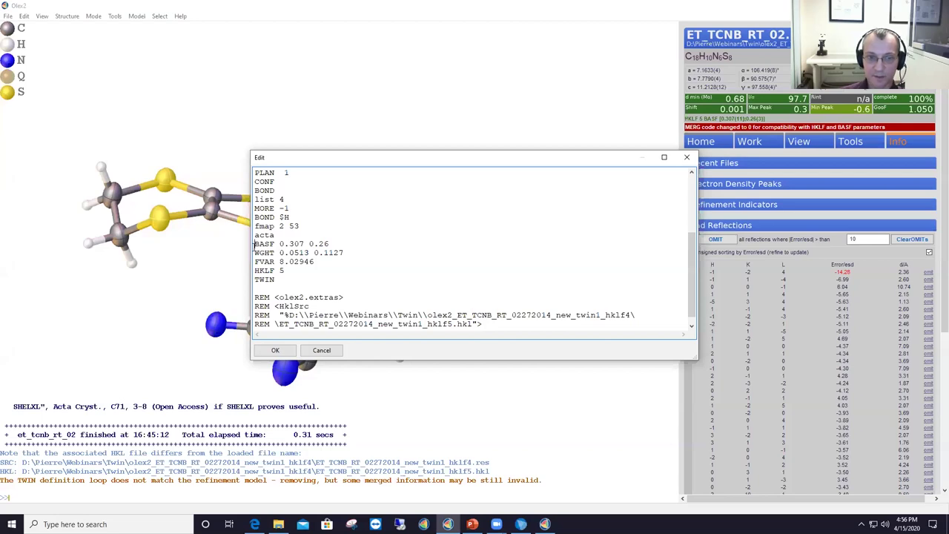
pyautogui.moveTo(256, 243); pyautogui.dragTo(254, 251)
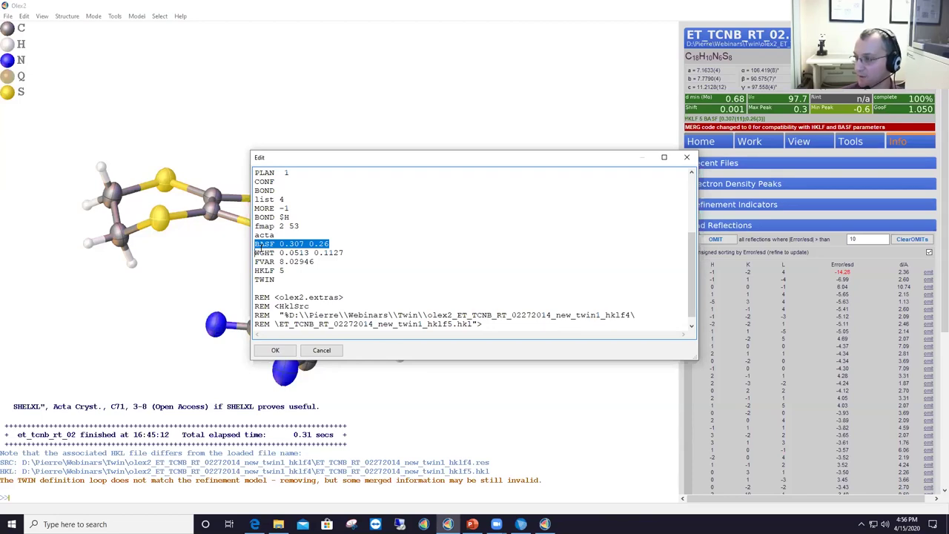
pyautogui.click(278, 350)
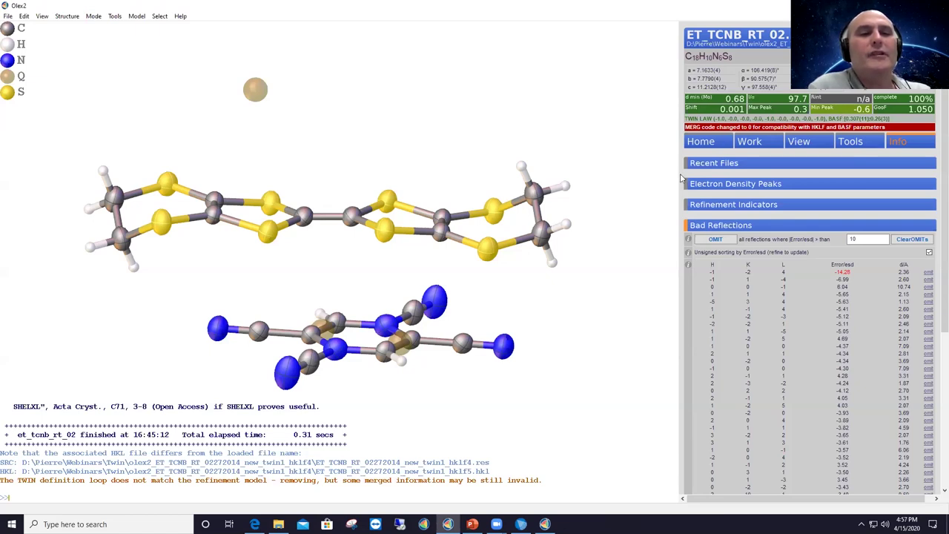
# Step: Inspect the nitrogen atoms in the six-membered ring of the TCNB molecule and show the refinement and toolbox settings
pyautogui.moveTo(558, 299); pyautogui.dragTo(557, 315)
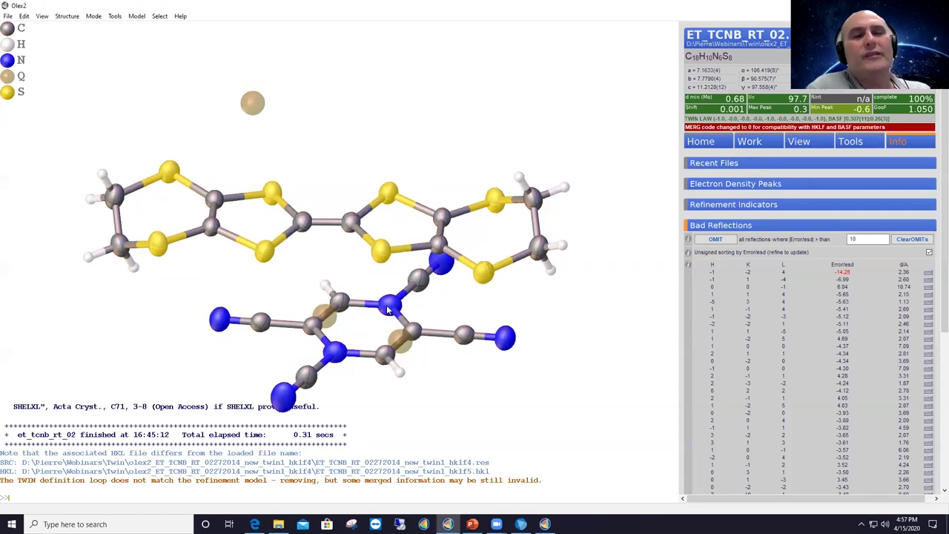
pyautogui.moveTo(387, 310)
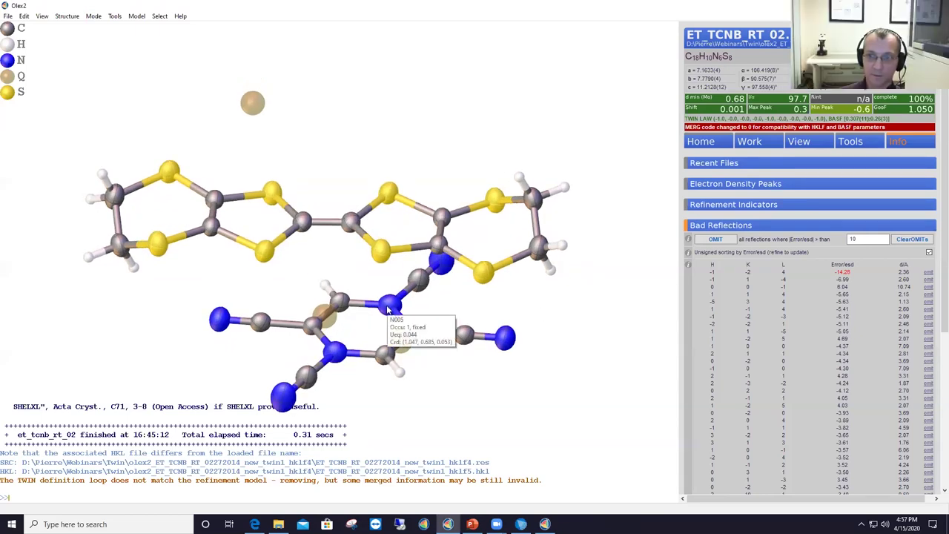
pyautogui.click(750, 143)
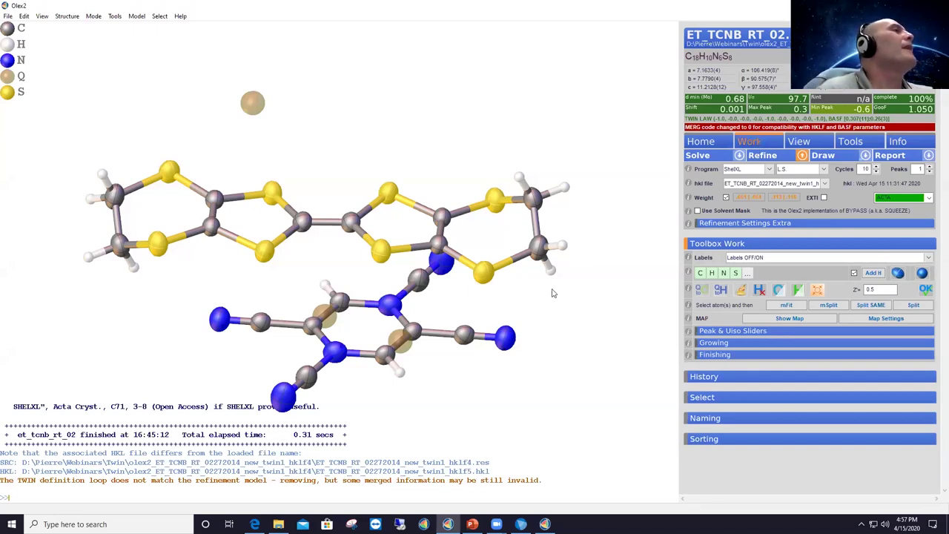
pyautogui.moveTo(529, 332); pyautogui.dragTo(404, 324)
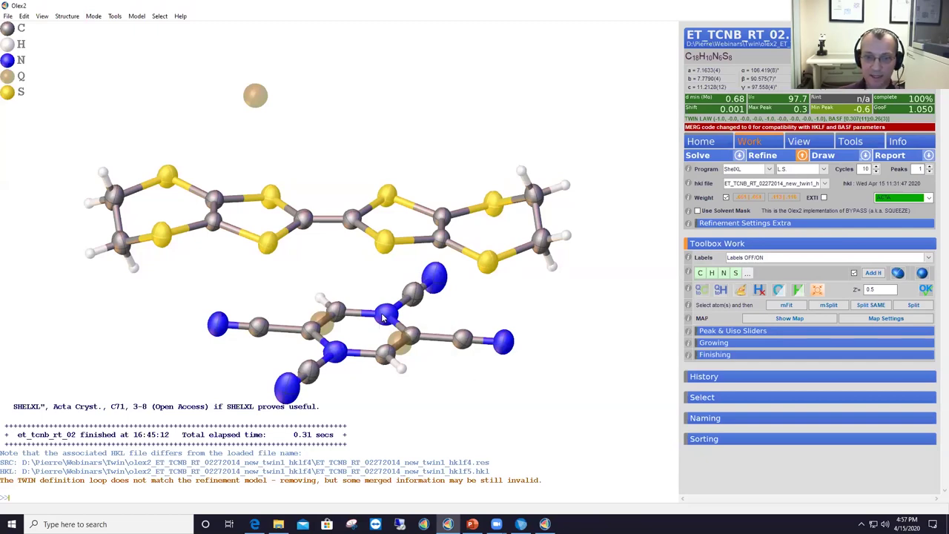
pyautogui.moveTo(338, 317)
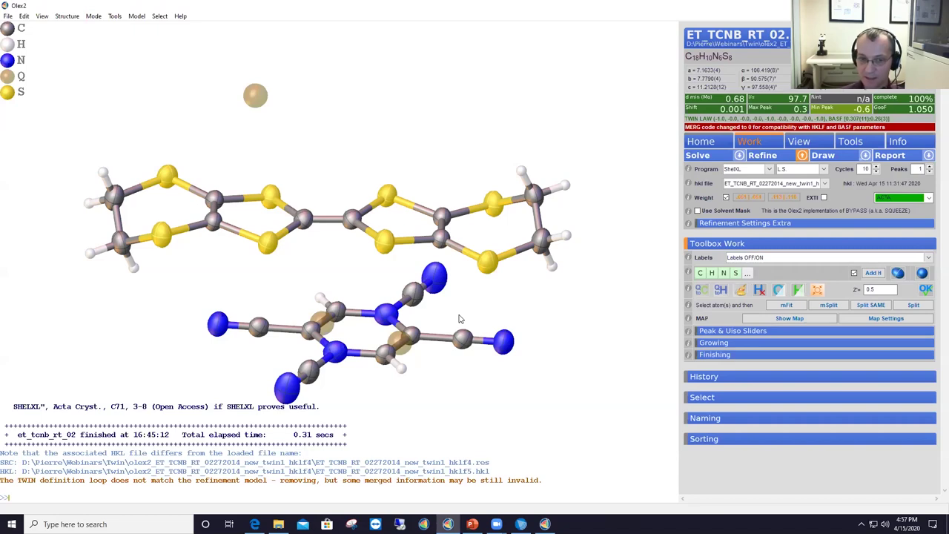
pyautogui.moveTo(336, 356)
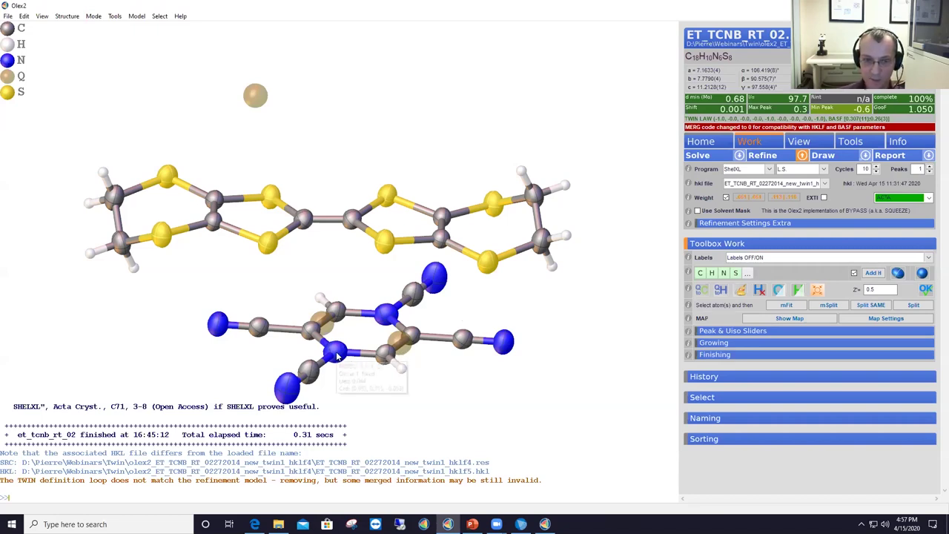
pyautogui.click(383, 315)
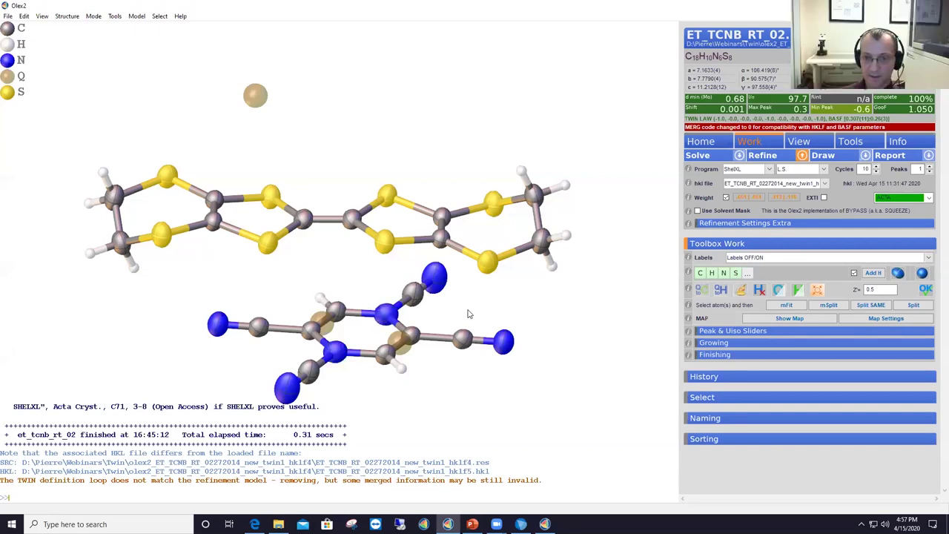
pyautogui.moveTo(467, 313); pyautogui.dragTo(470, 309)
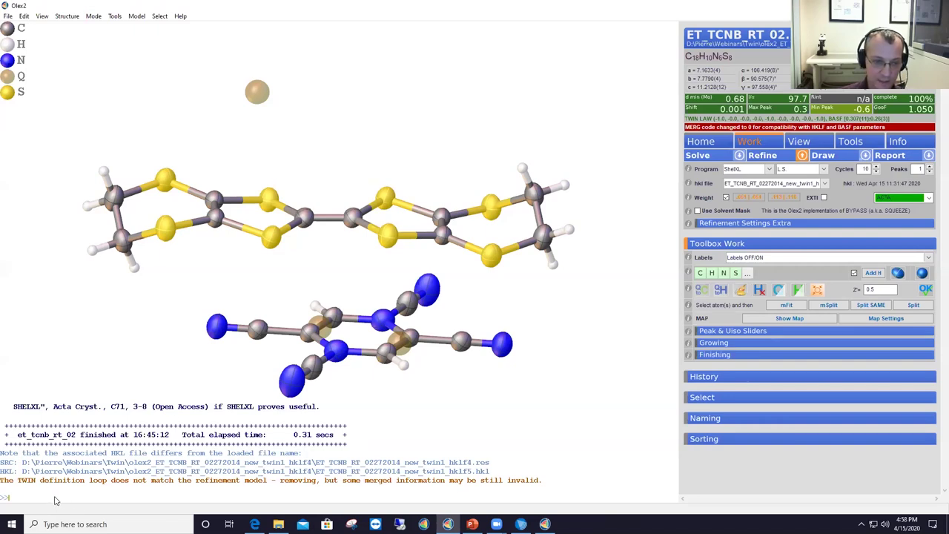
# Step: Collapse the grown structure with the fuse command, reassign the ring nitrogen as carbon, and refine the model with ShelXL
pyautogui.write('fuse')
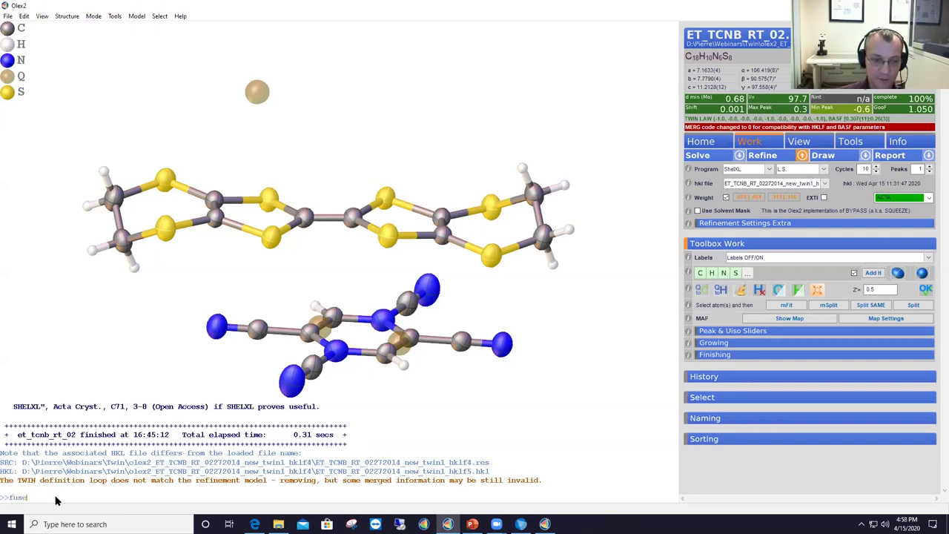
pyautogui.press('Return')
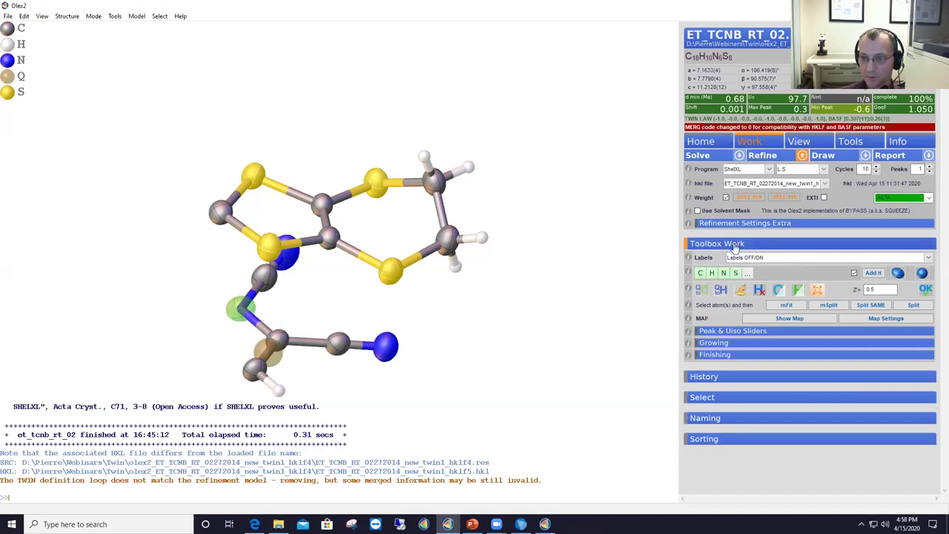
pyautogui.click(701, 274)
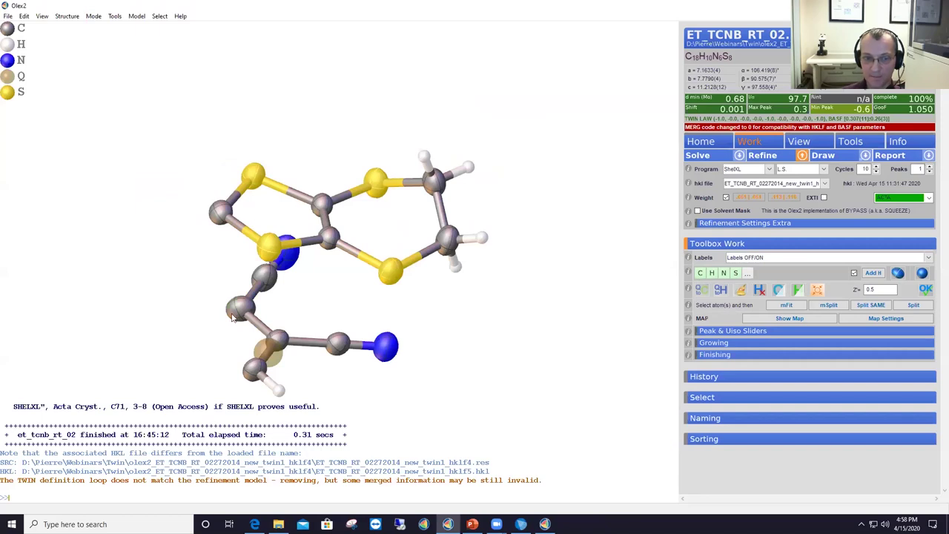
pyautogui.click(769, 158)
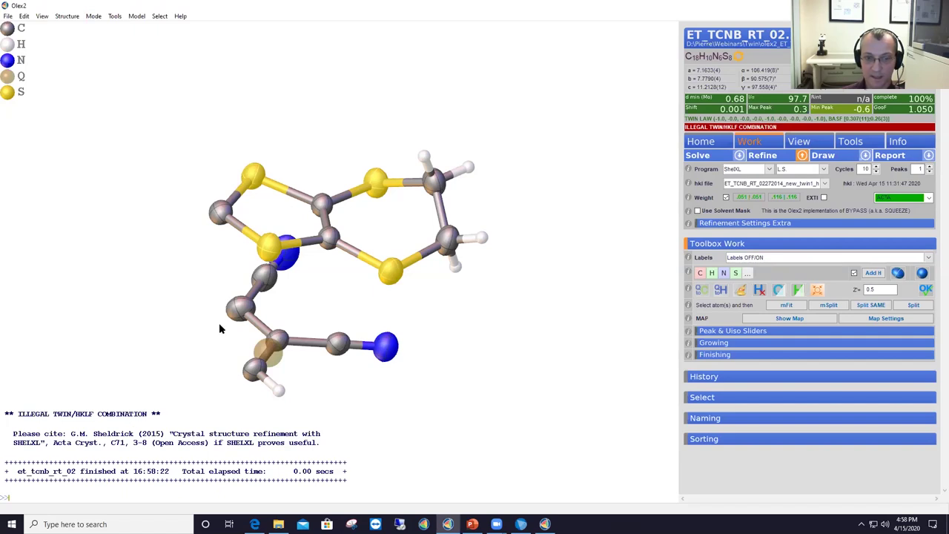
pyautogui.moveTo(239, 311)
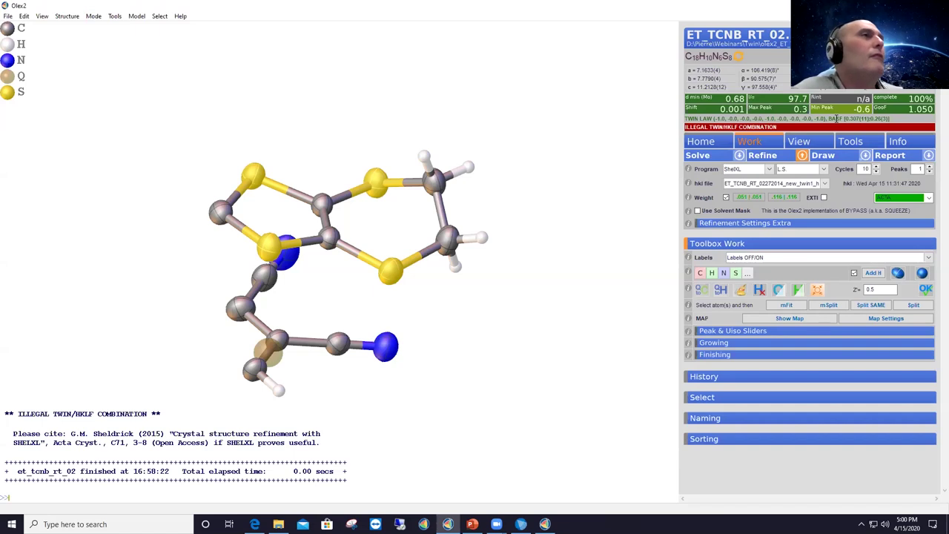
# Step: Switch to the PowerPoint presentation, show slide 4 with the past webinars full screen, and end the slide show
pyautogui.click(471, 524)
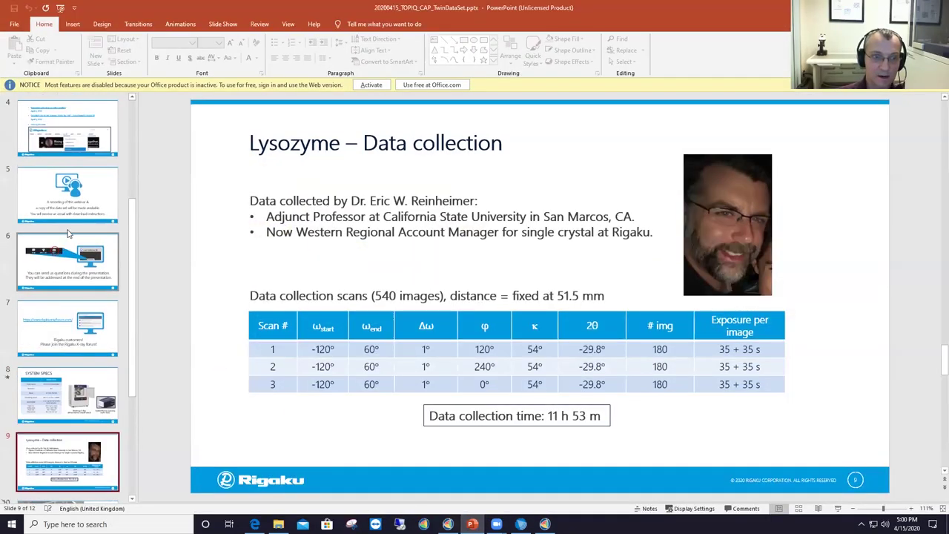
pyautogui.click(83, 152)
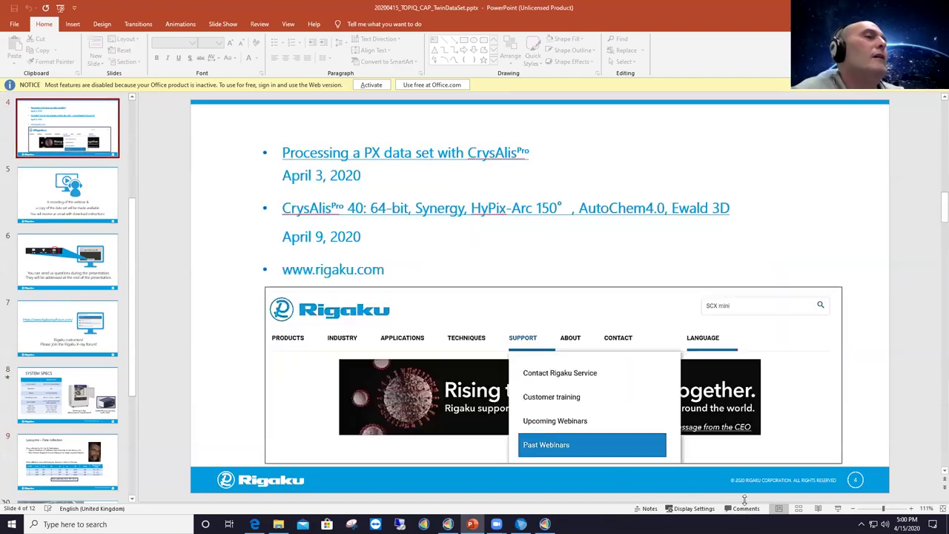
pyautogui.hotkey('shift', 'F5')
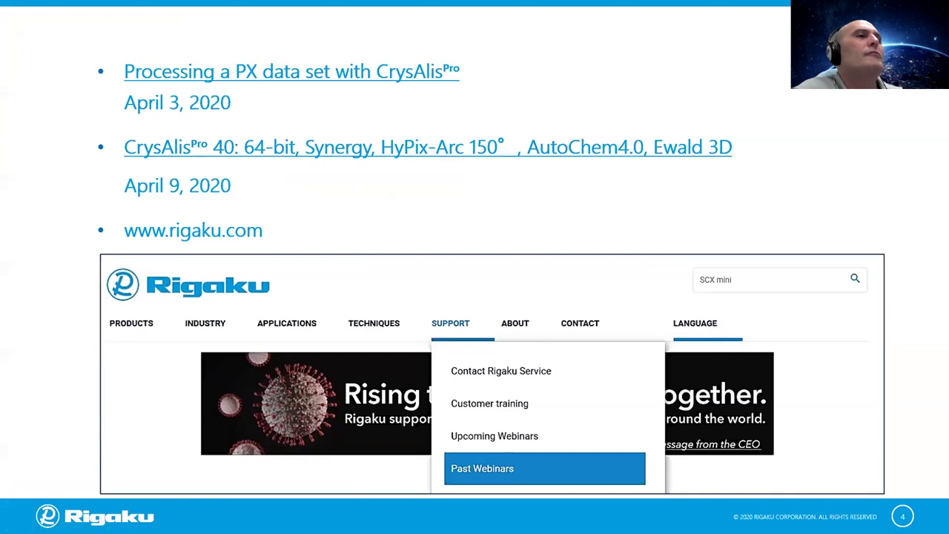
pyautogui.press('Escape')
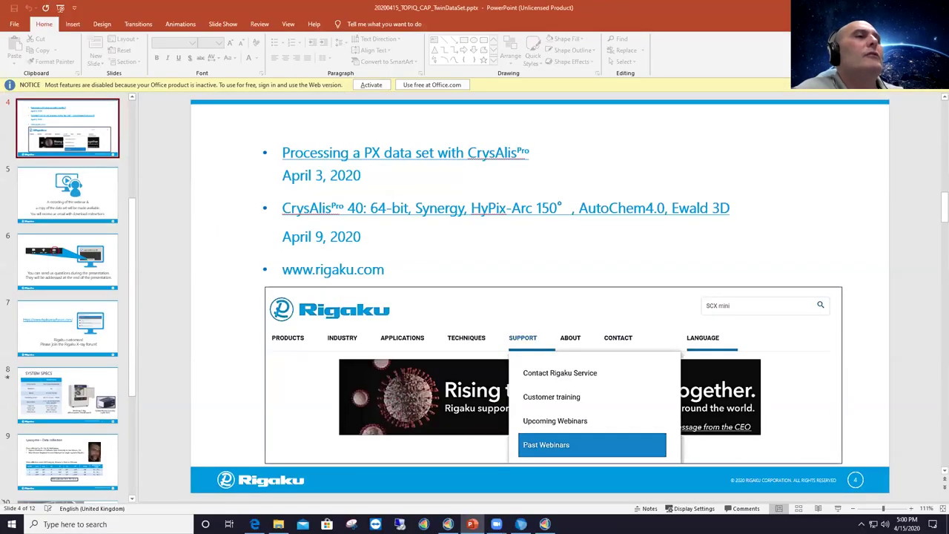
# Step: Switch back to CrysAlisPro and close the Lattice wizard
pyautogui.hotkey('alt', 'Tab')
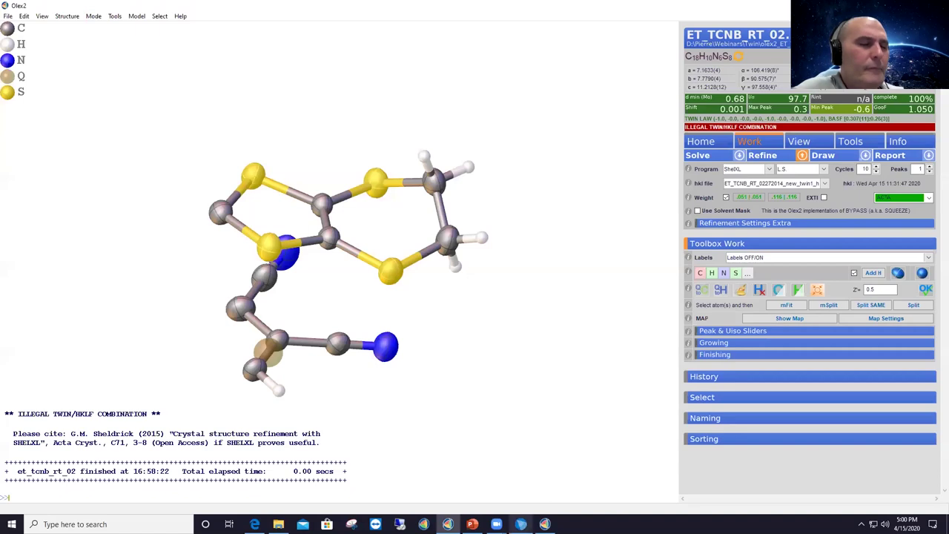
pyautogui.hotkey('alt', 'Tab')
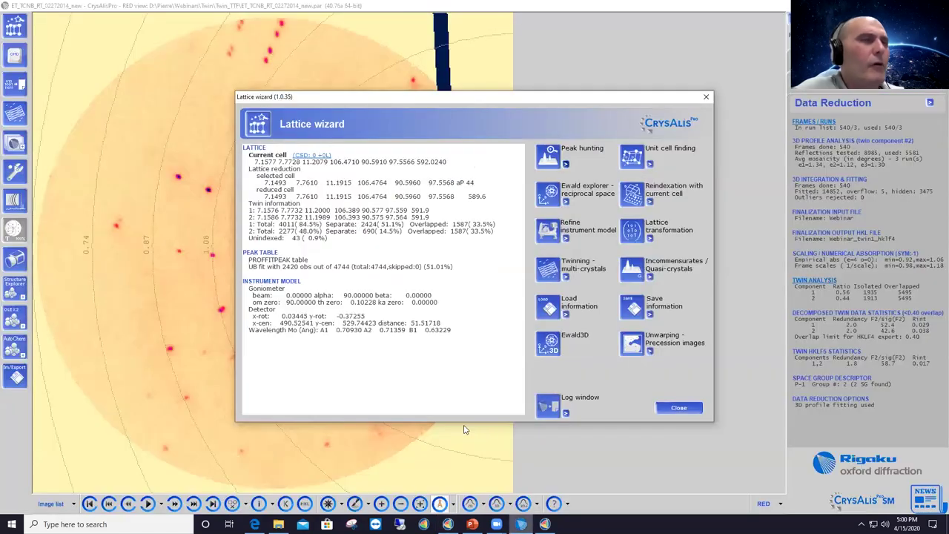
pyautogui.click(672, 412)
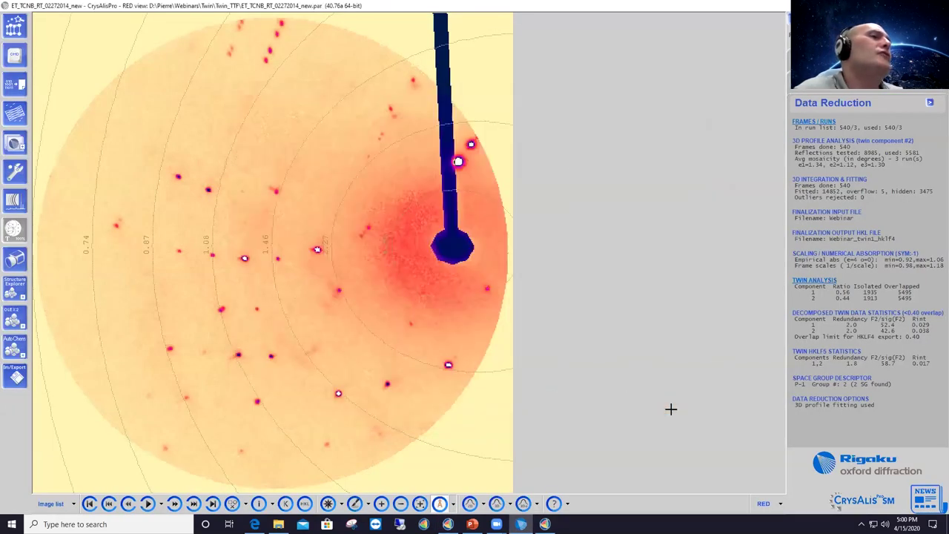